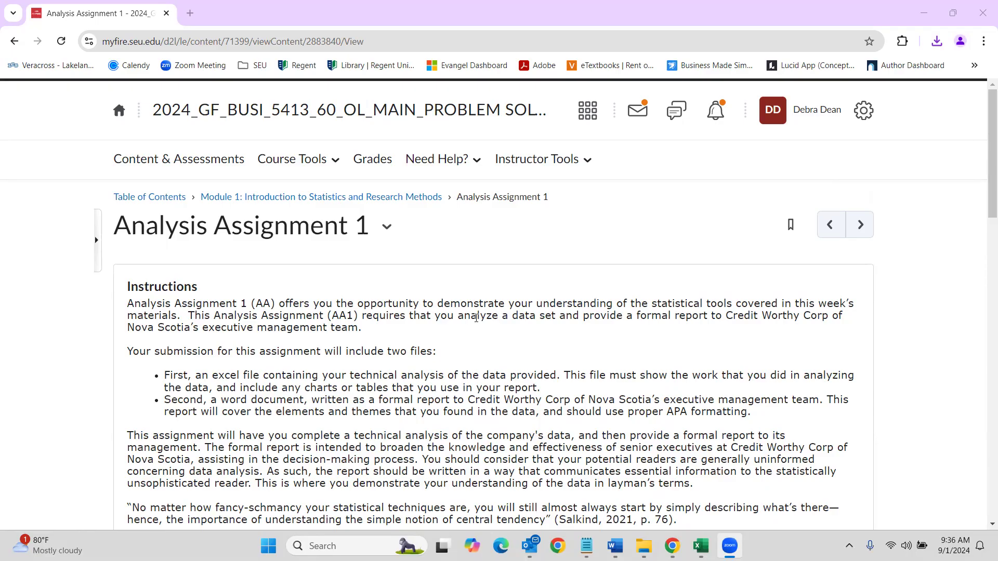
Scroll the Analysis Assignment 1 instructions down to the Notes and the BUSI 5413 data attachment
scroll(472, 316, down, 8)
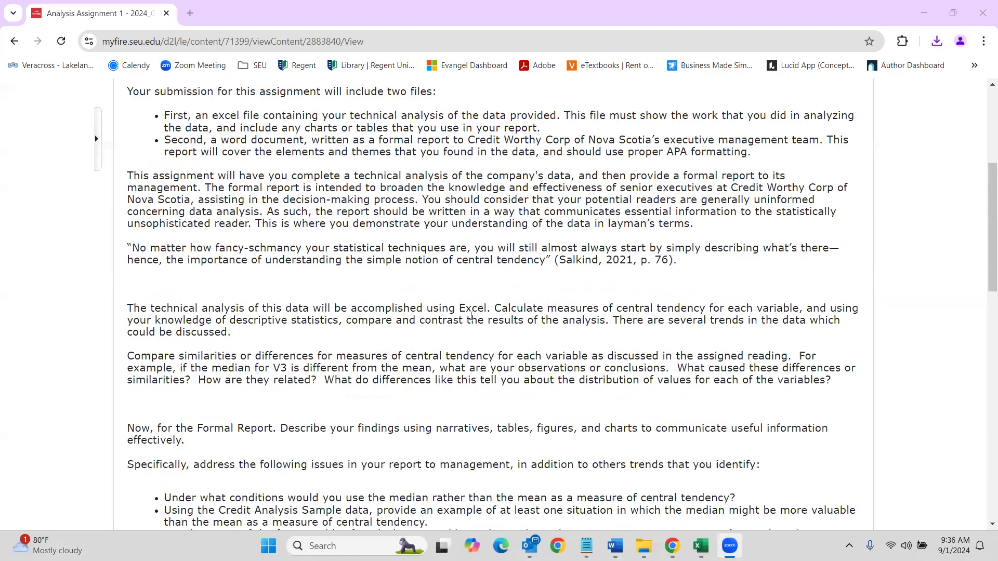
scroll(472, 319, down, 10)
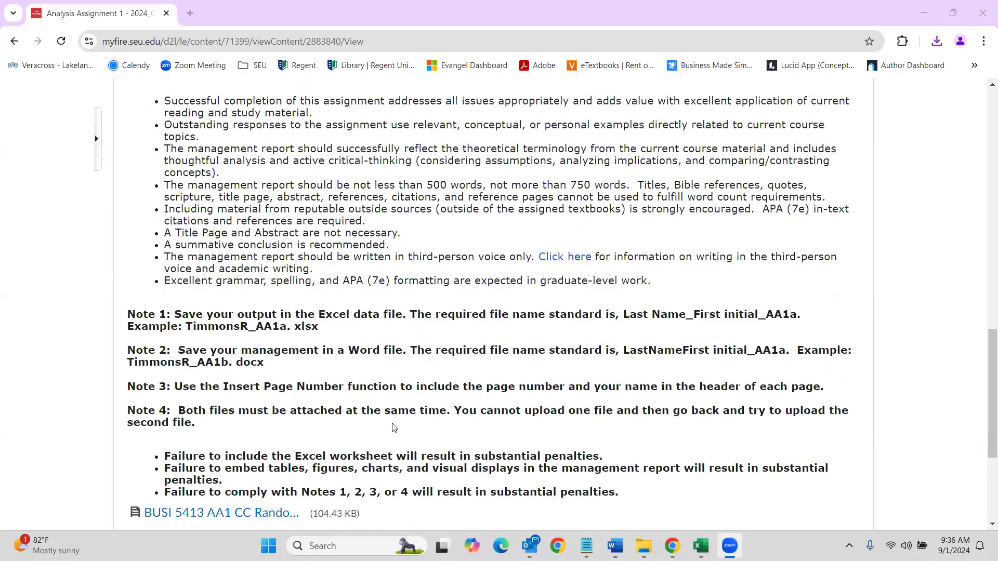
scroll(411, 375, down, 2)
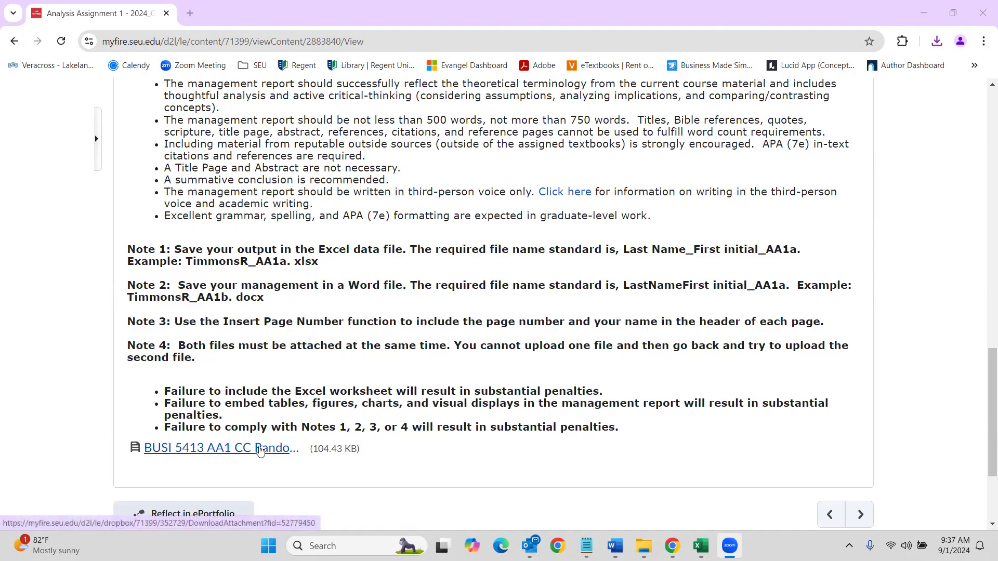
Bring up the credit analysis workbook, review the V1 gender code on Code Key, and open Cust Data
mouse_move(700, 545)
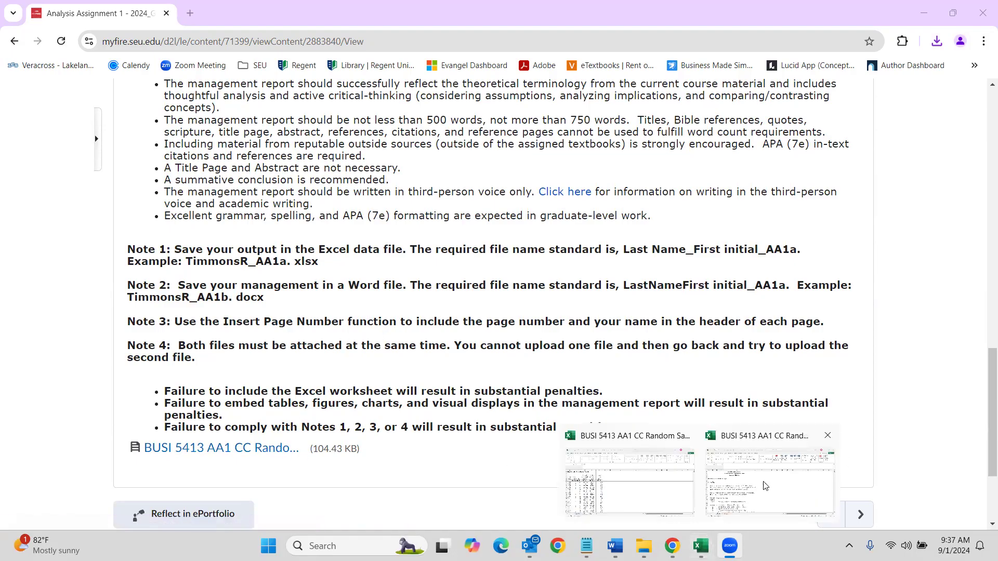
click(765, 486)
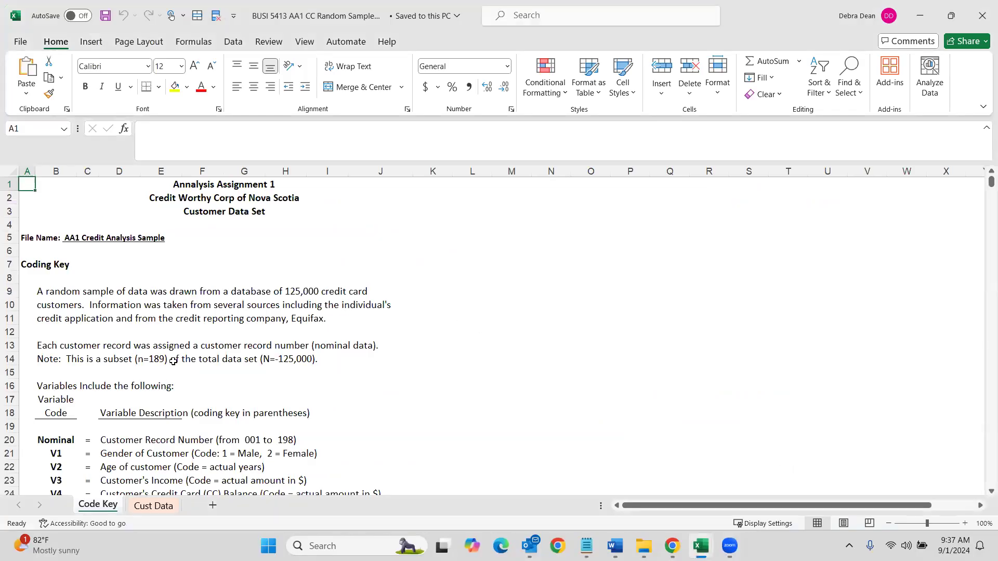
scroll(225, 374, down, 1)
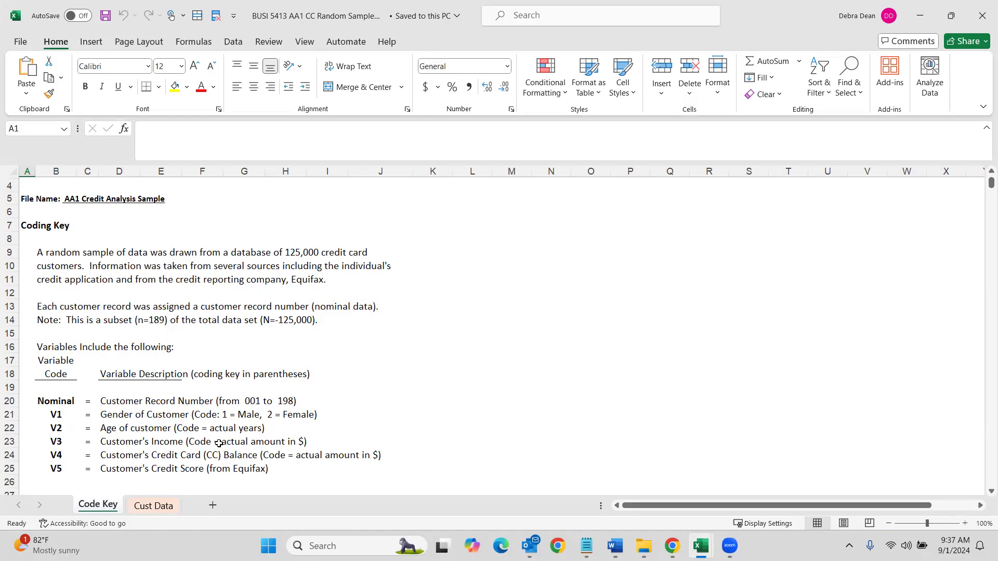
click(56, 413)
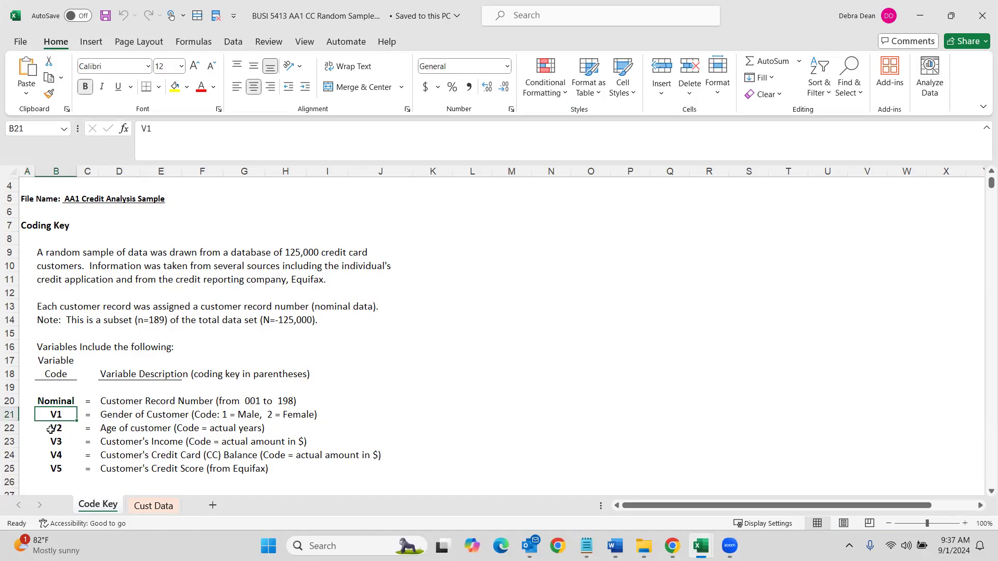
click(130, 415)
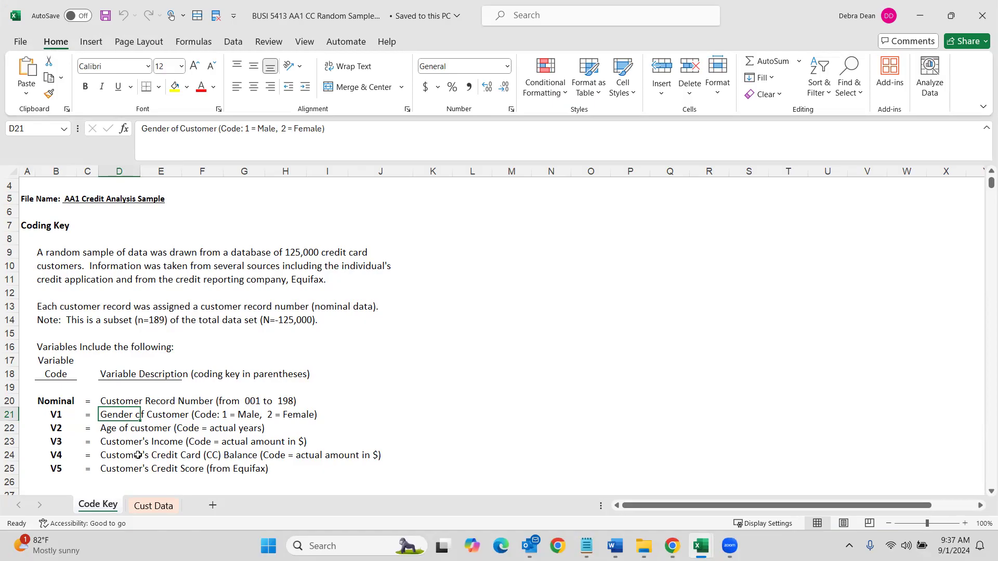
click(159, 507)
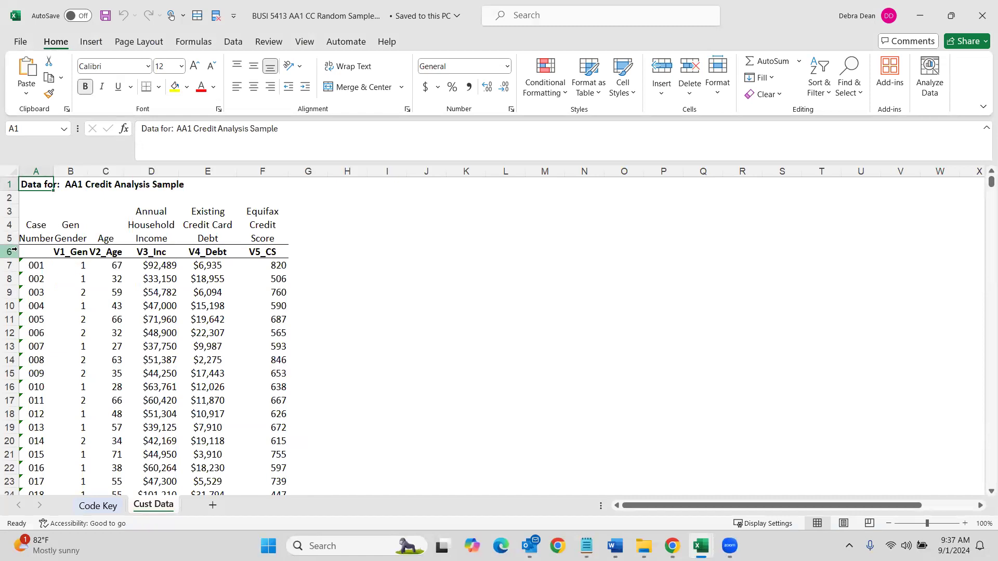
Select the entire Cust Data worksheet, including the title and heading rows
drag(31, 264, 240, 411)
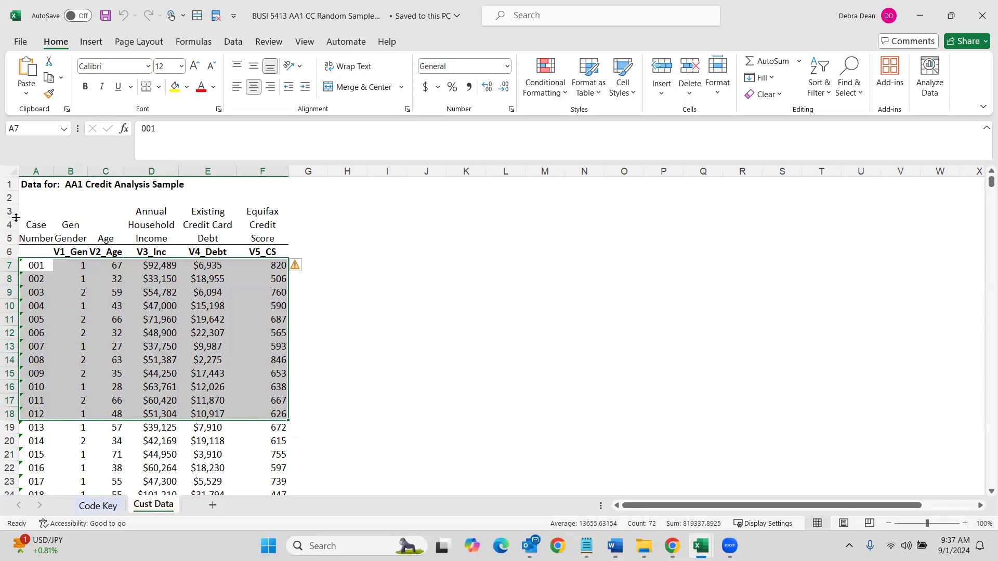
drag(8, 224, 20, 173)
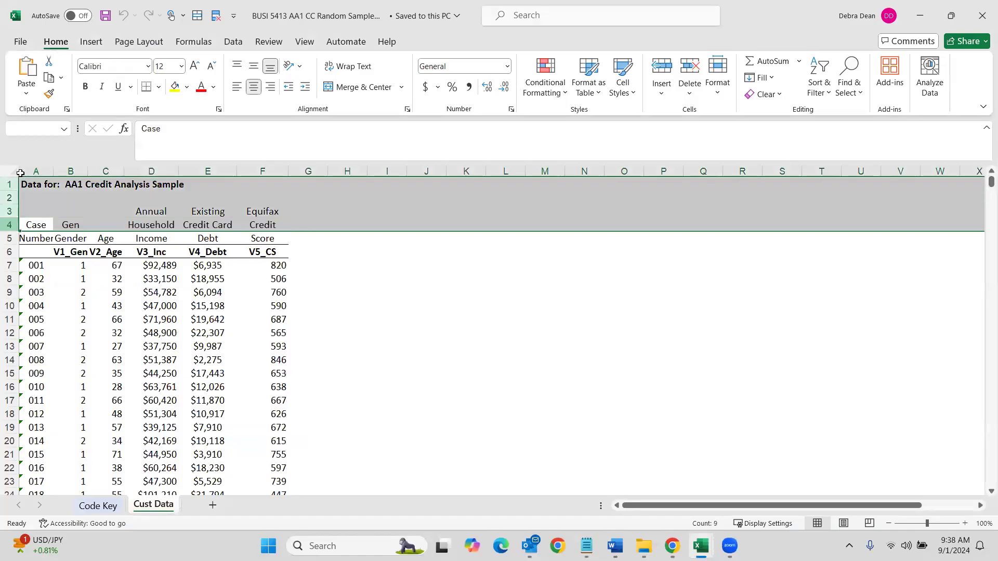
click(12, 171)
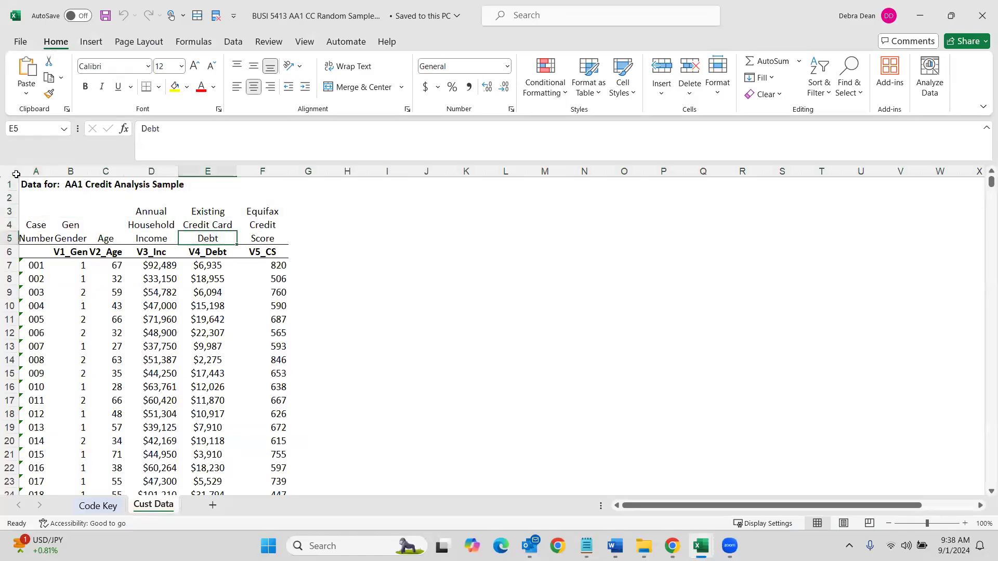
Copy the whole Cust Data sheet and paste it into a new Sheet1
key(ctrl+c)
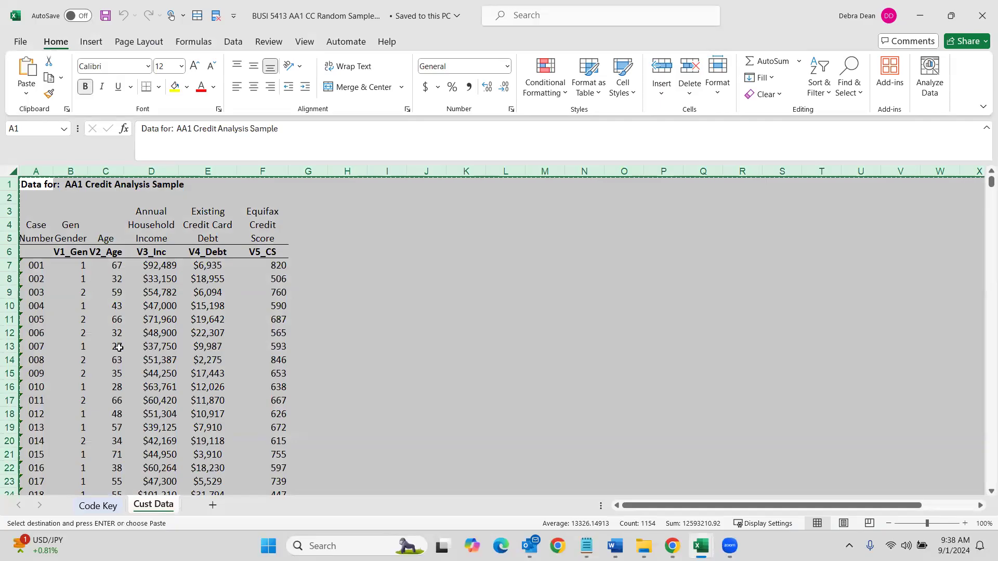
click(212, 506)
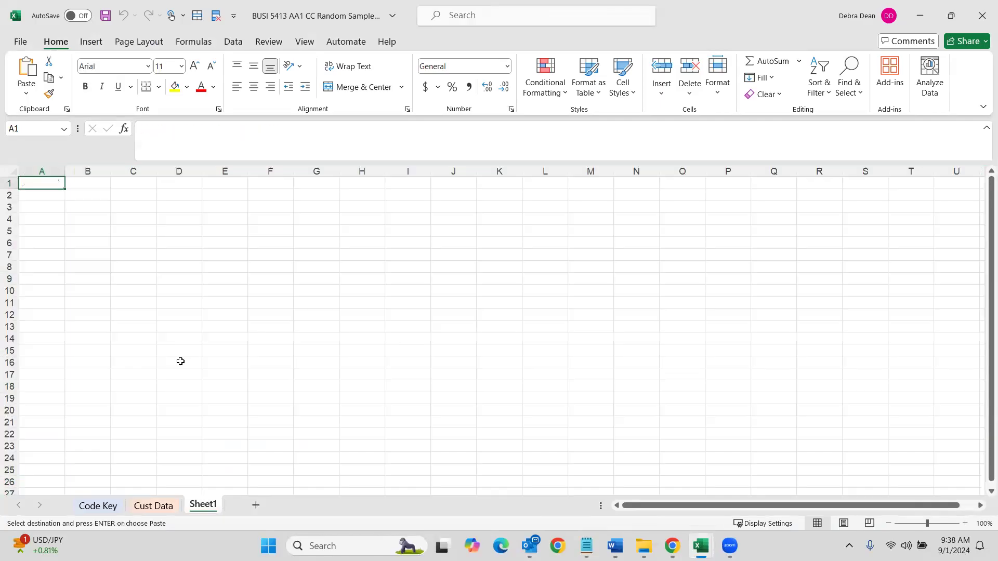
key(ctrl+v)
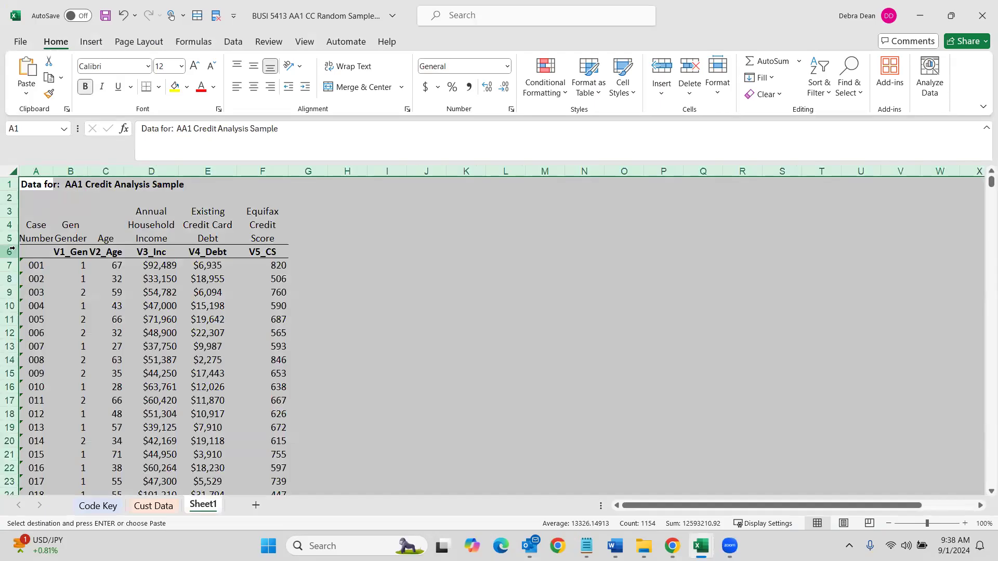
Delete the variable-code row 6 and the title rows 1–3 from Sheet1
click(10, 250)
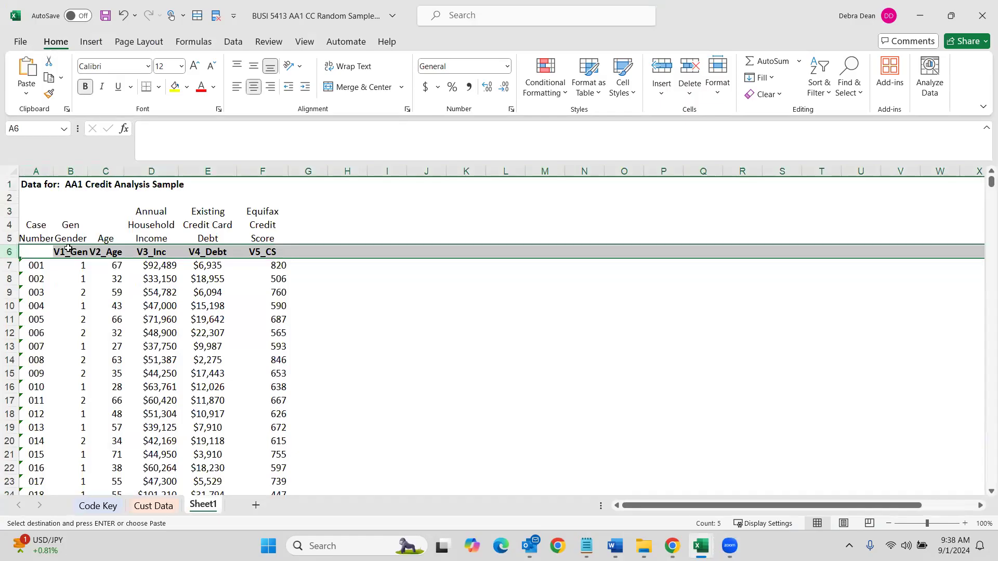
right_click(109, 252)
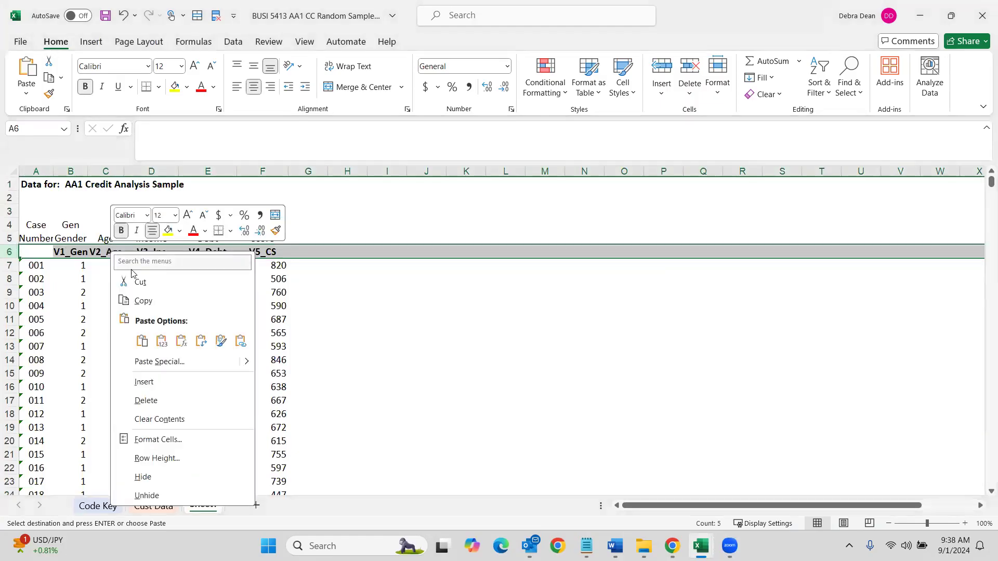
click(155, 401)
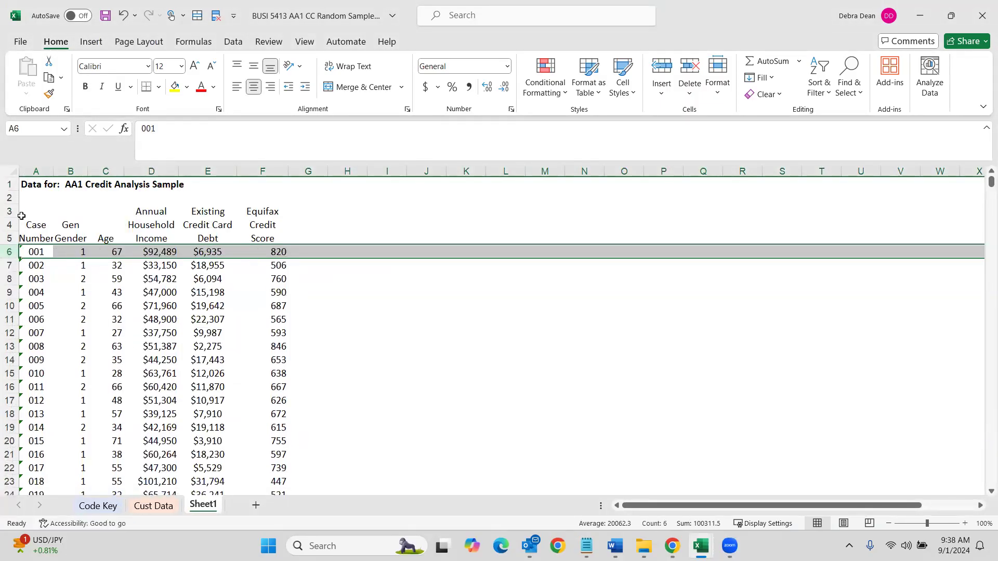
drag(11, 211, 11, 184)
right_click(13, 192)
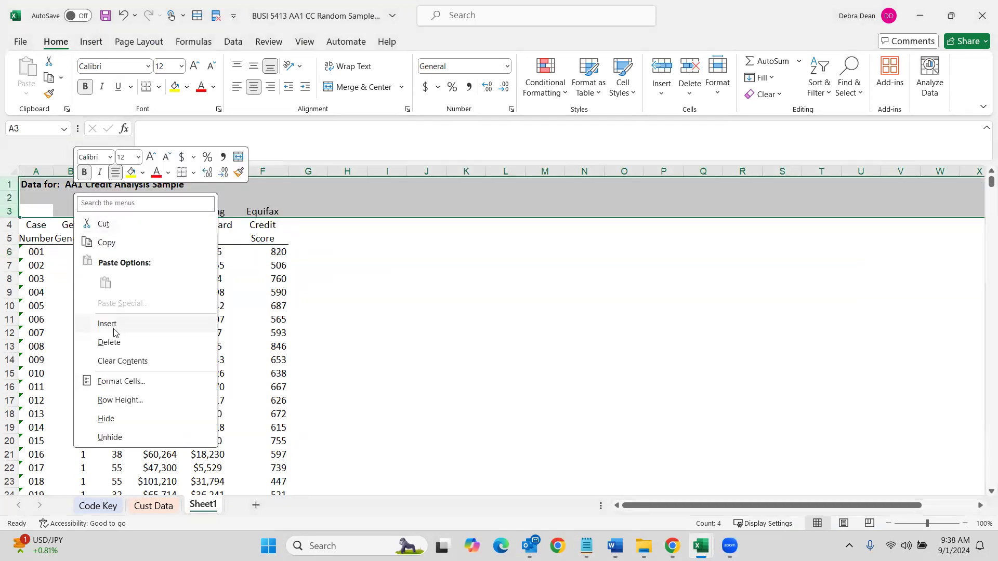
click(110, 342)
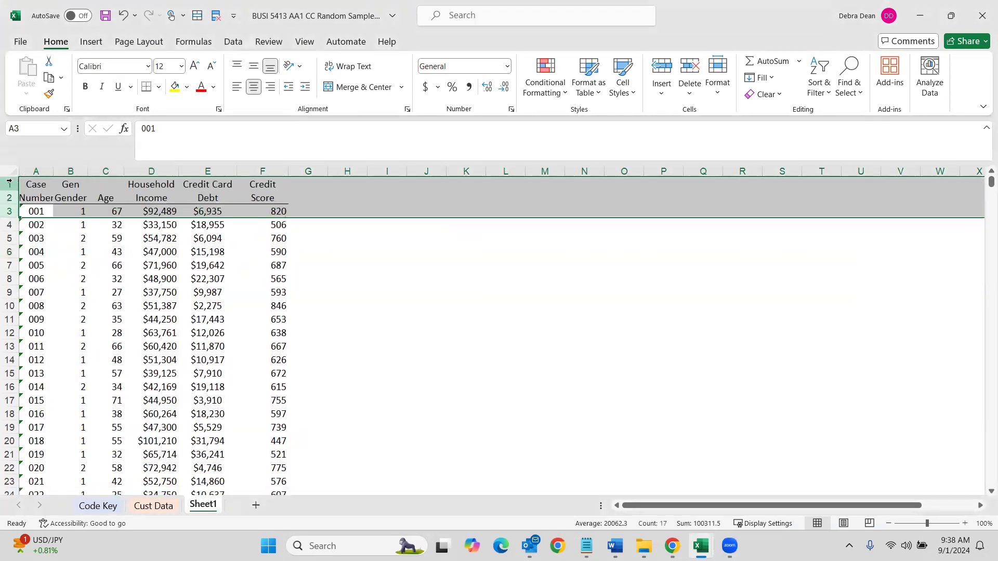
Retitle row 1 as Case Number, Gender, Age, Household Income and Credit Card Debt
drag(10, 184, 9, 196)
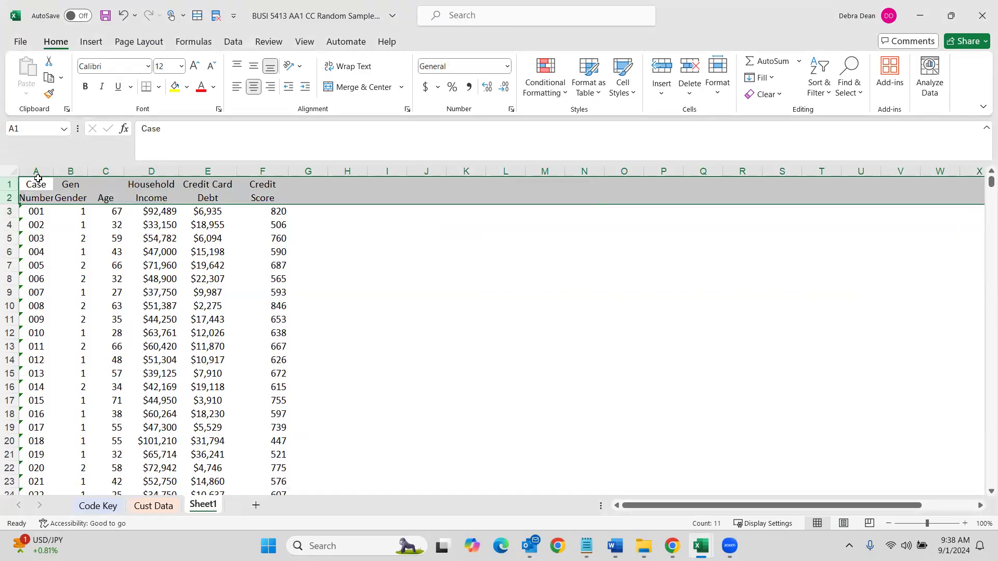
double_click(56, 167)
click(47, 181)
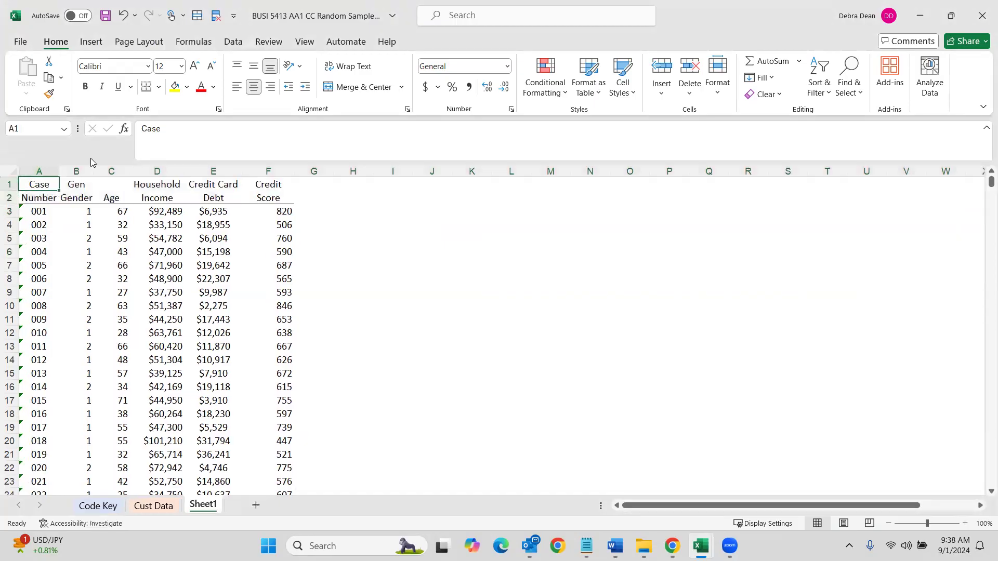
text(Case Number)
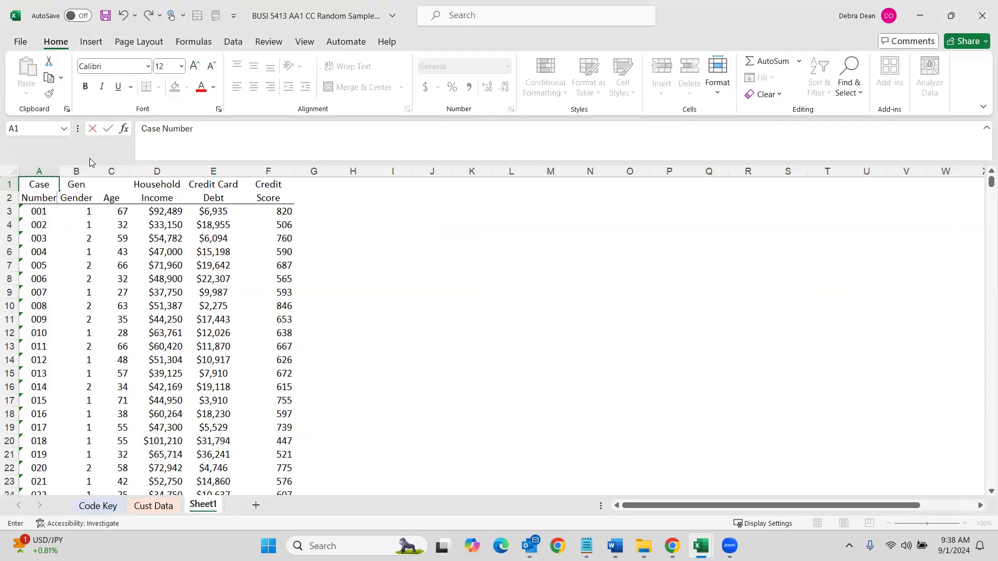
key(Tab)
text(Gender)
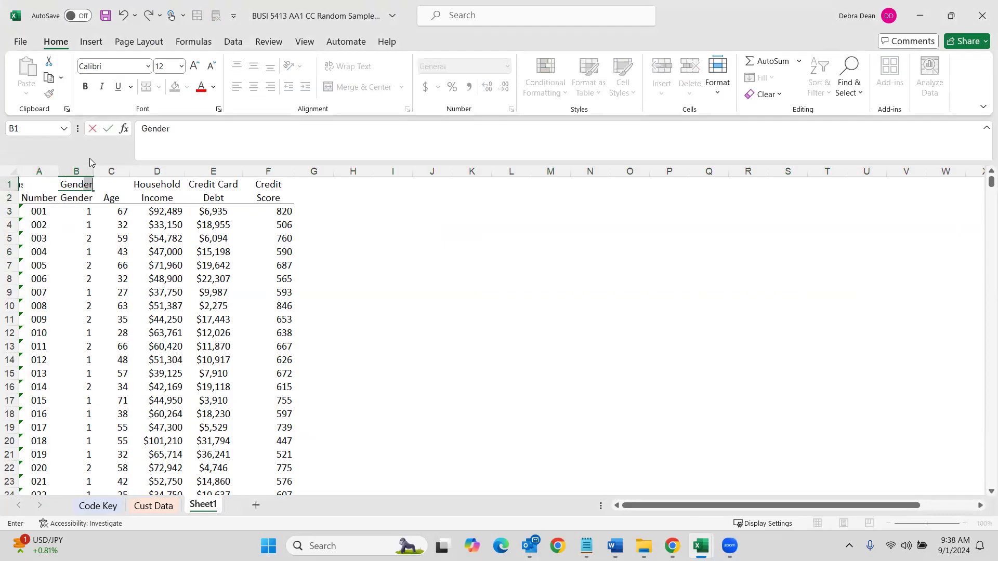
key(Tab)
text(Age)
key(Tab)
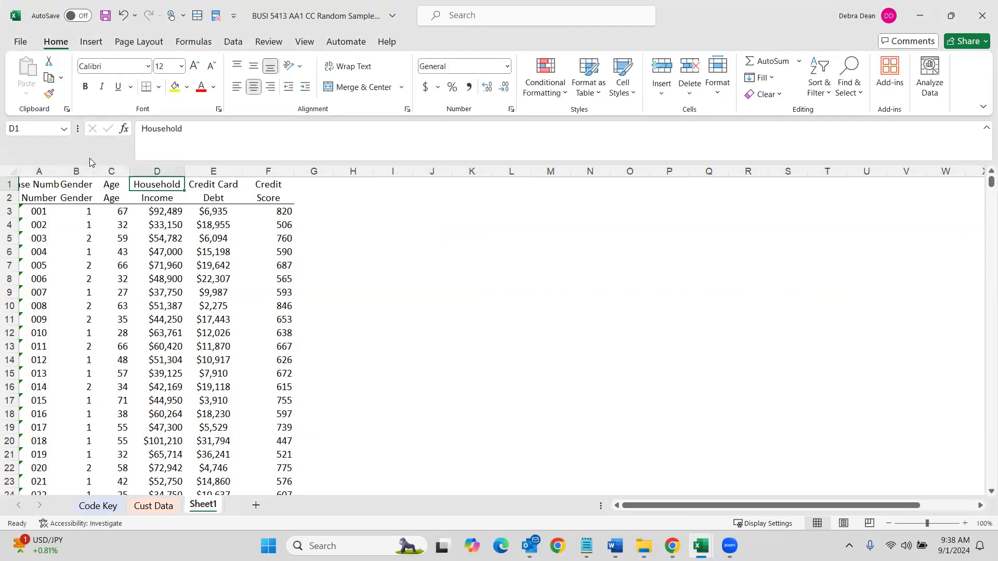
text(Household Inco)
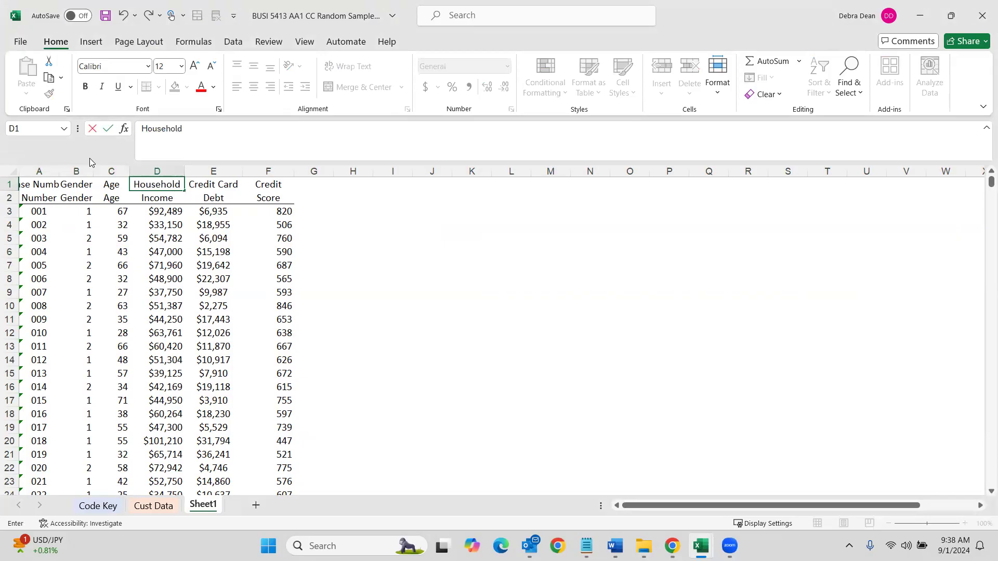
text(me)
key(Tab)
text(C)
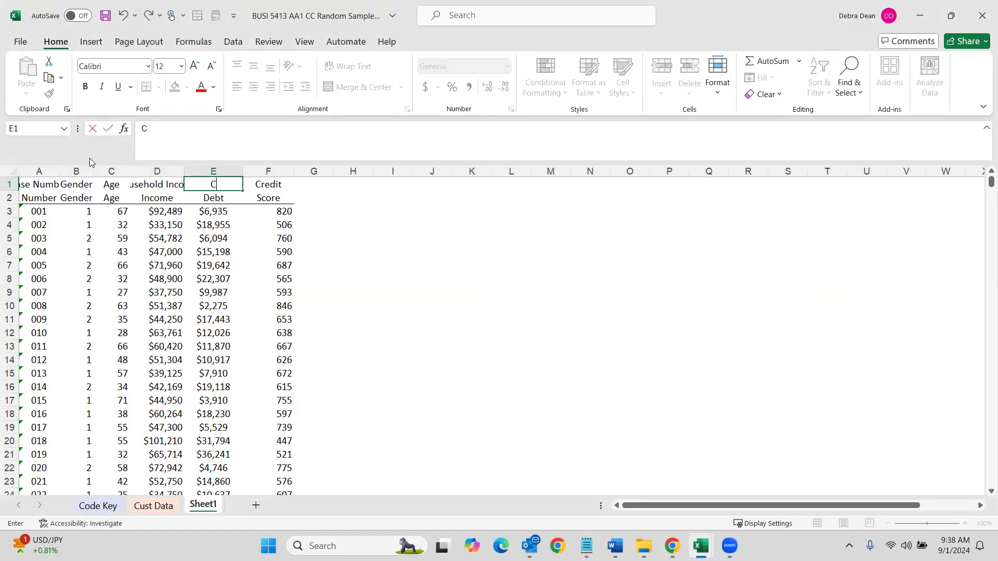
text(redit Card Debt)
key(Tab)
Add the Score heading and delete the duplicate heading row 2
text(Score)
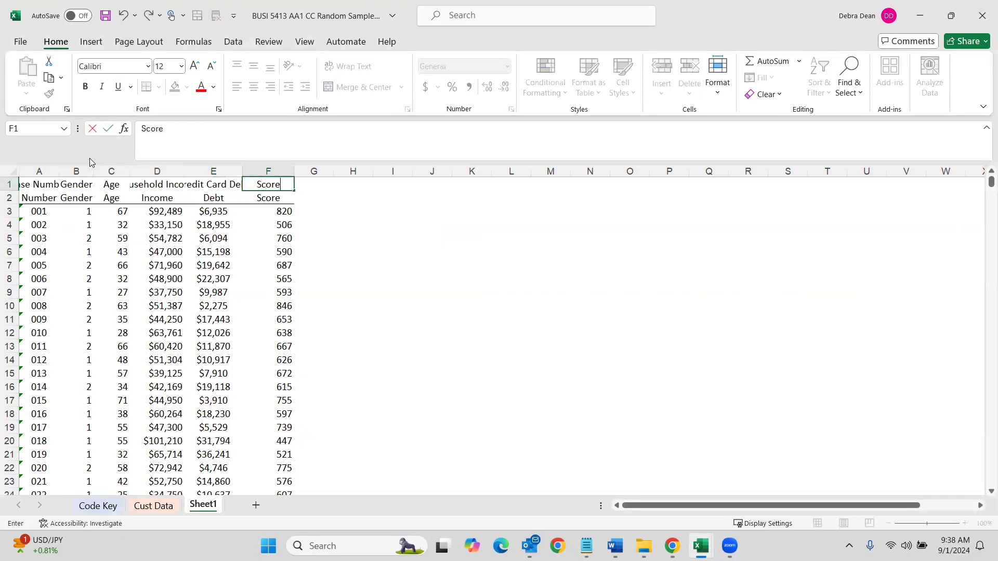
click(8, 197)
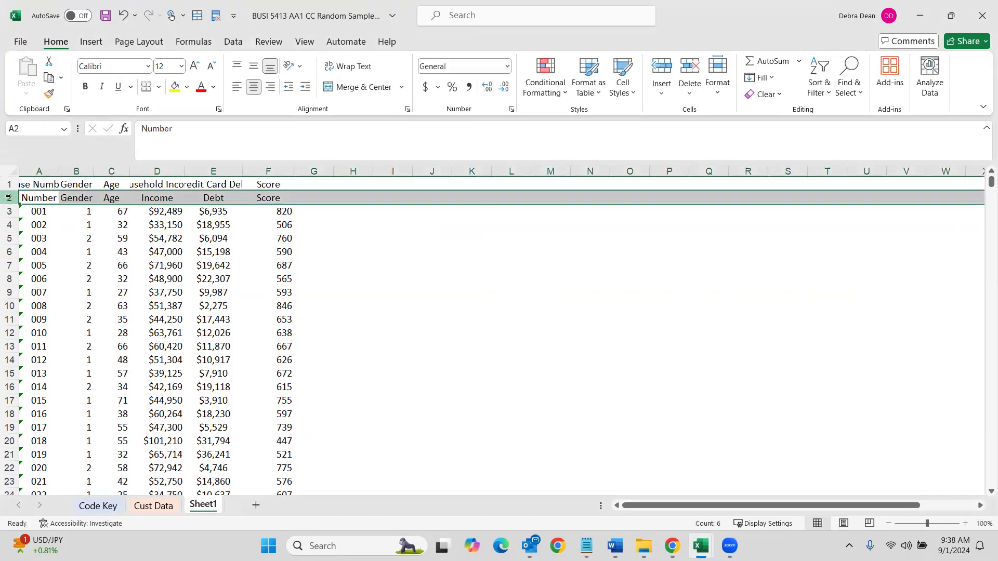
right_click(9, 197)
click(40, 347)
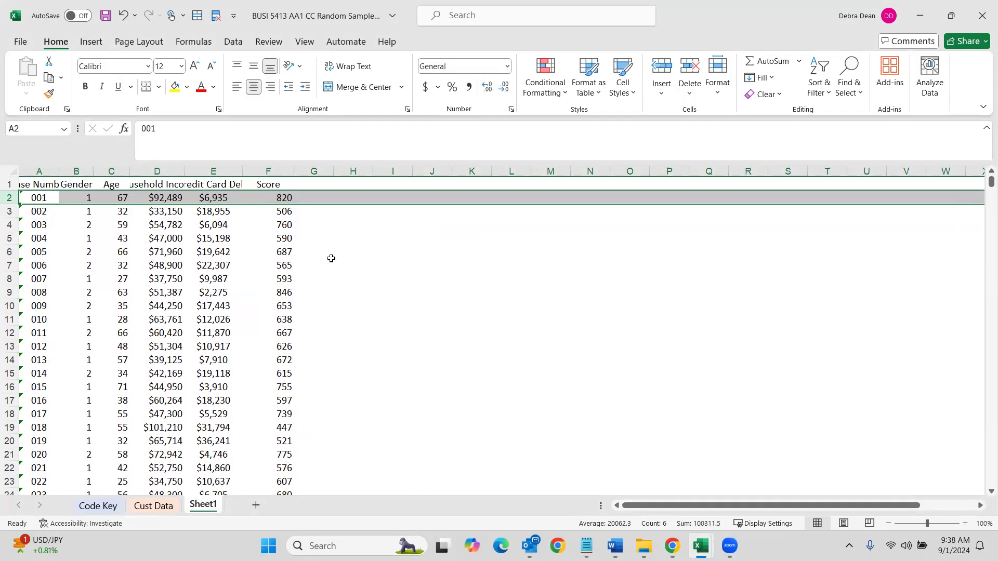
click(400, 292)
AutoFit columns A–F so their full headings show
drag(63, 170, 63, 170)
double_click(62, 170)
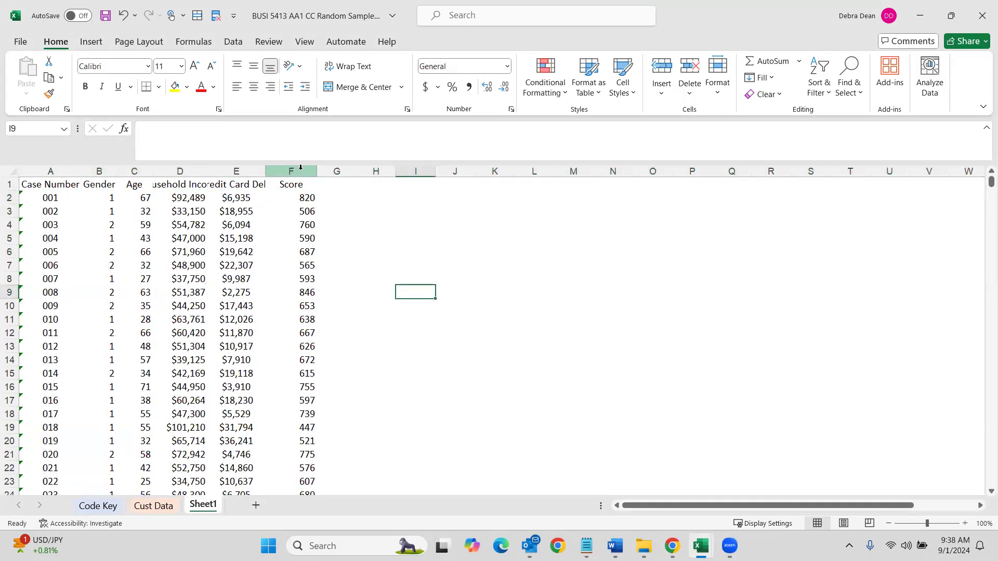
drag(298, 167, 42, 171)
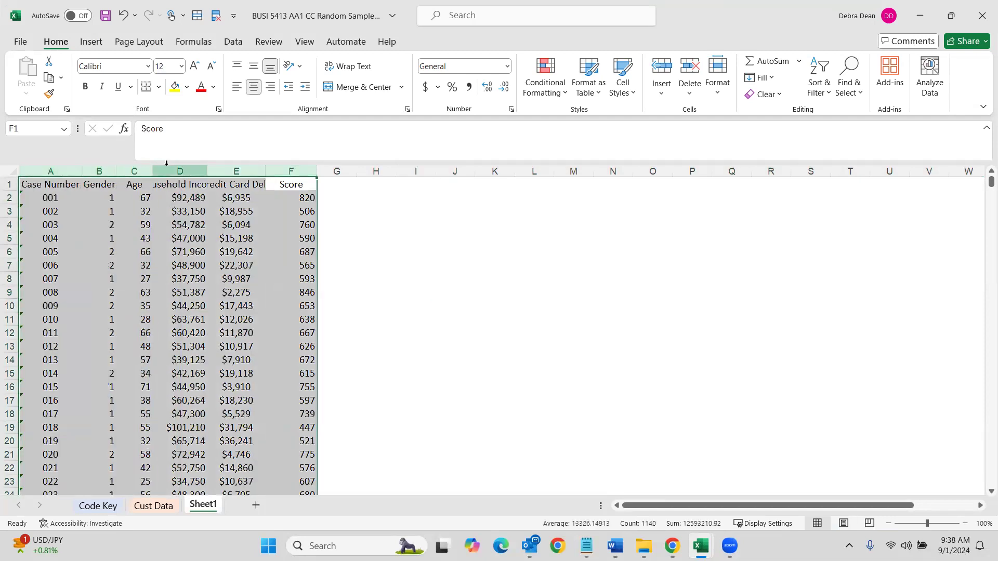
double_click(209, 174)
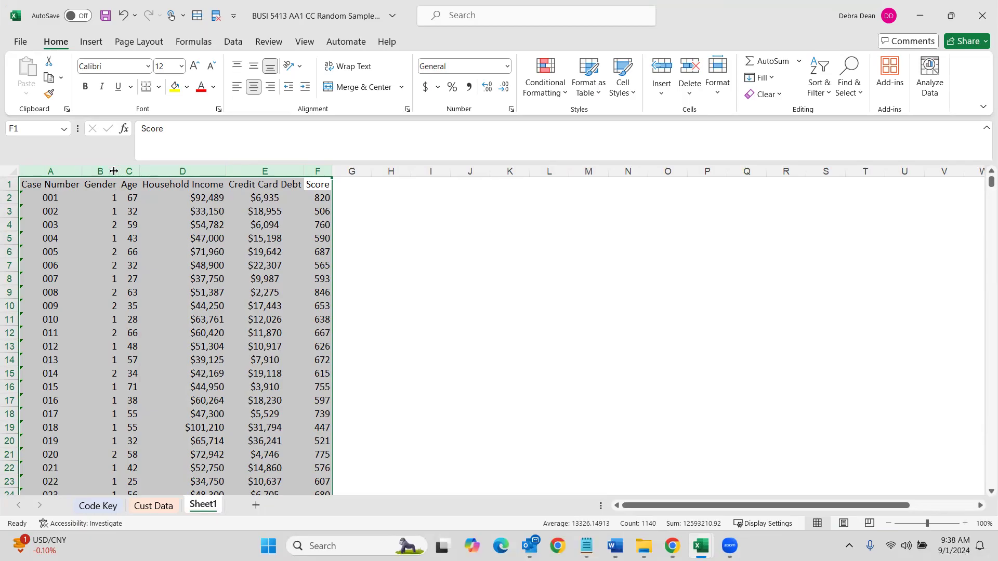
click(298, 240)
Turn on filter dropdowns for the Sheet1 header row and scroll through the records
click(273, 183)
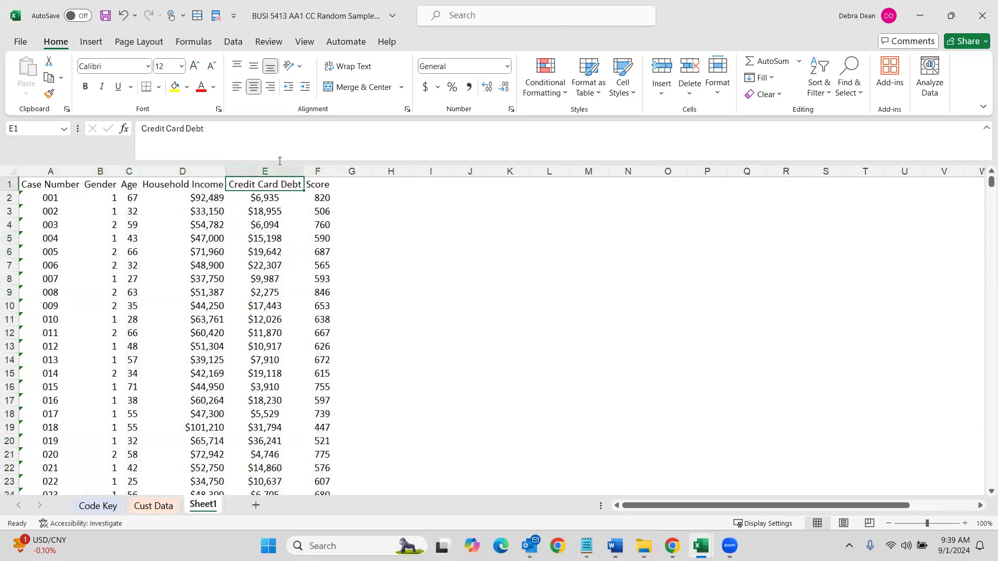
click(234, 41)
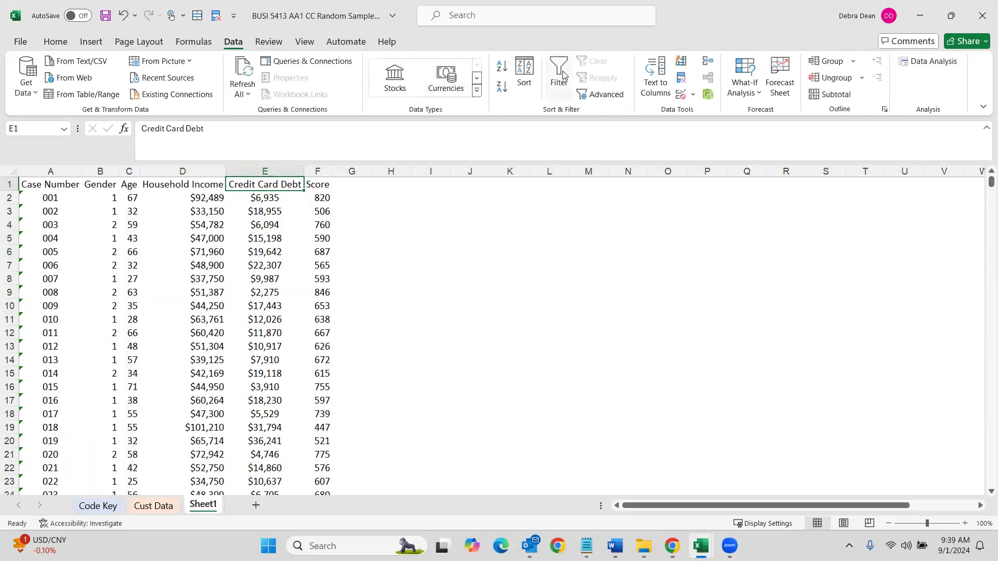
click(559, 77)
click(219, 185)
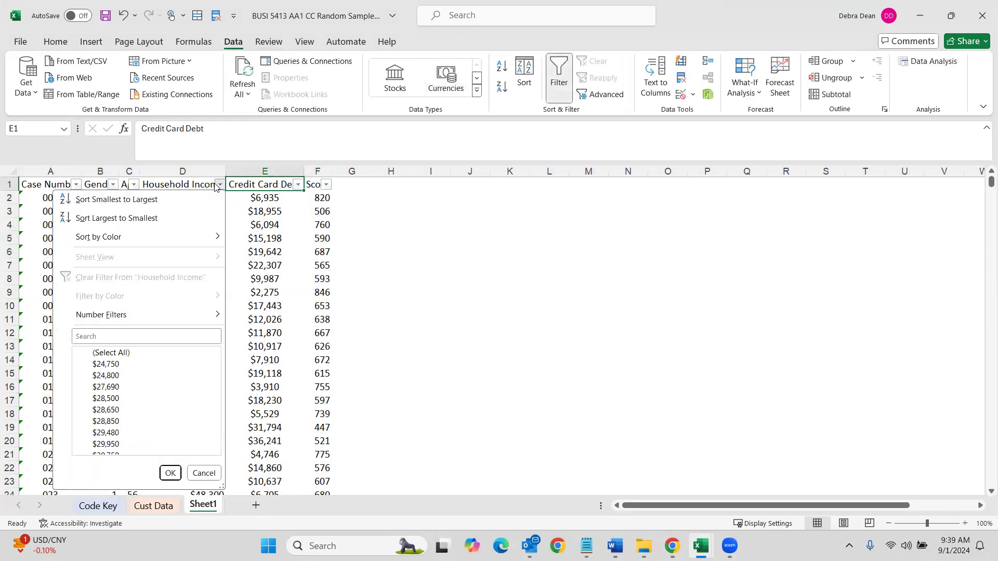
click(292, 237)
scroll(278, 244, down, 11)
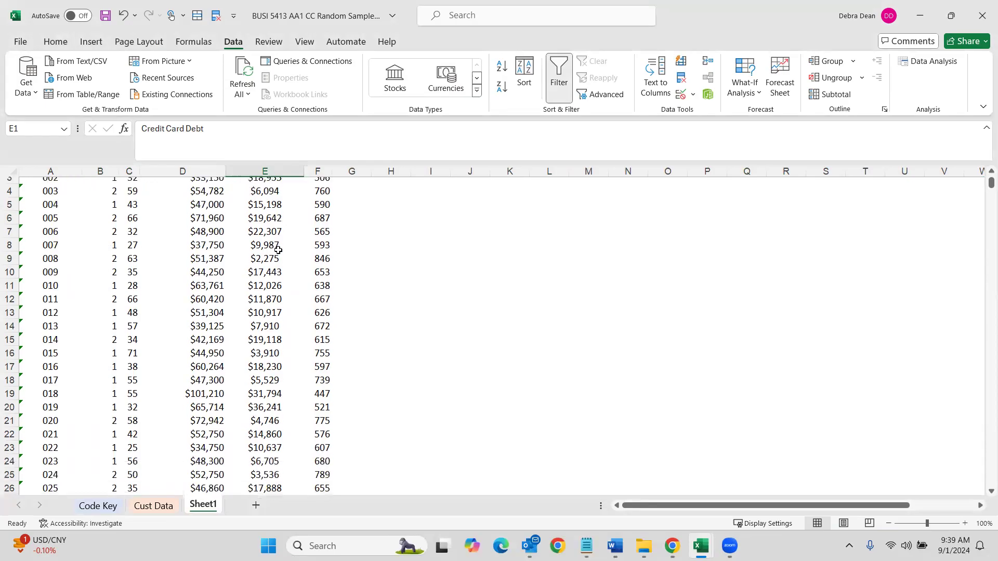
scroll(277, 252, down, 9)
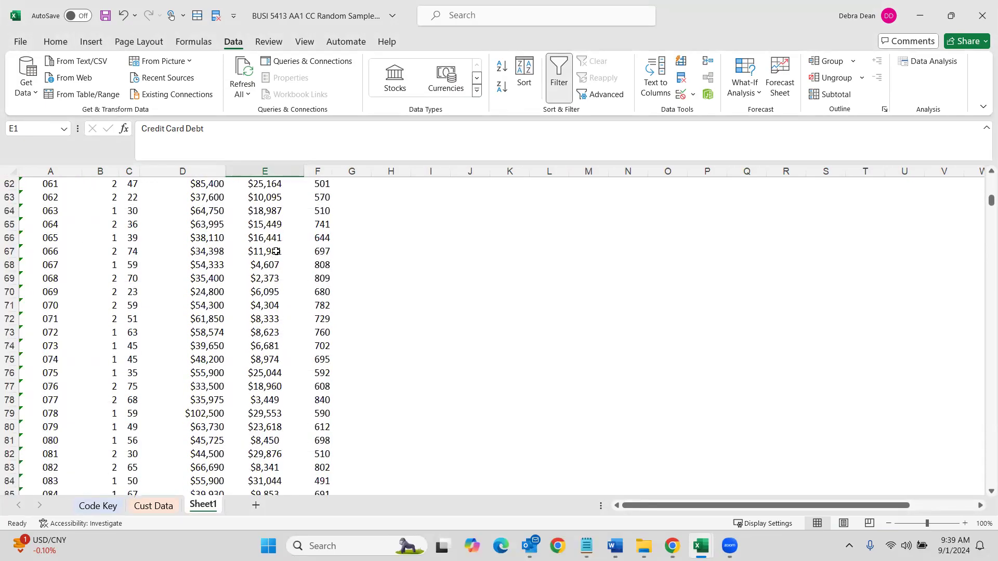
scroll(276, 252, down, 20)
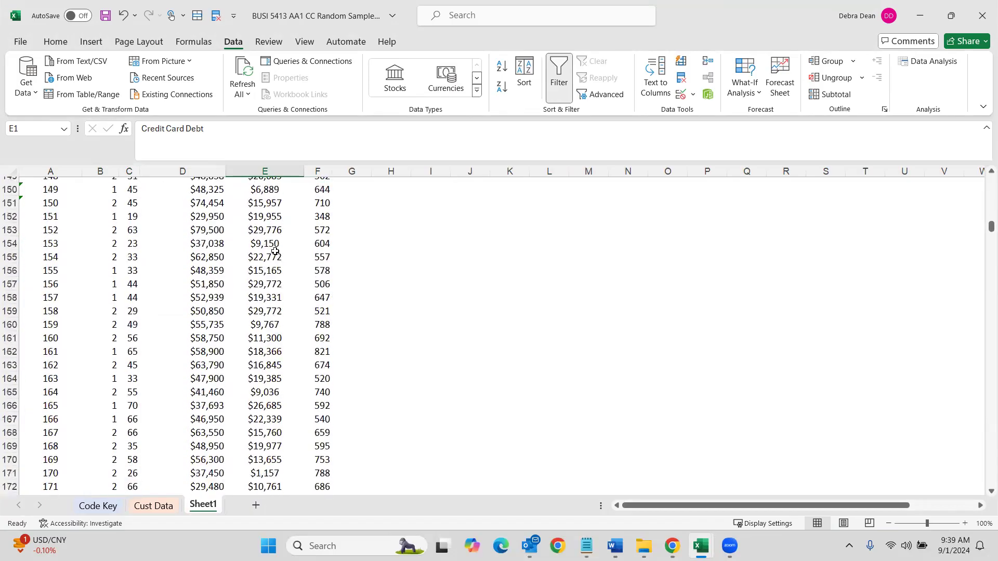
On Cust Data, freeze panes at cell A7 so rows 1–6 stay visible
click(153, 506)
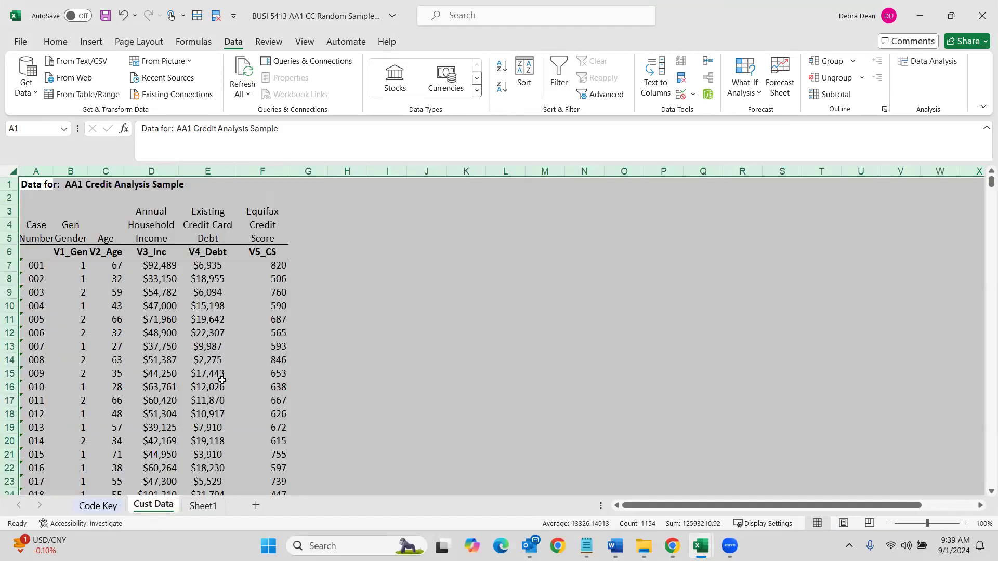
drag(24, 265, 262, 193)
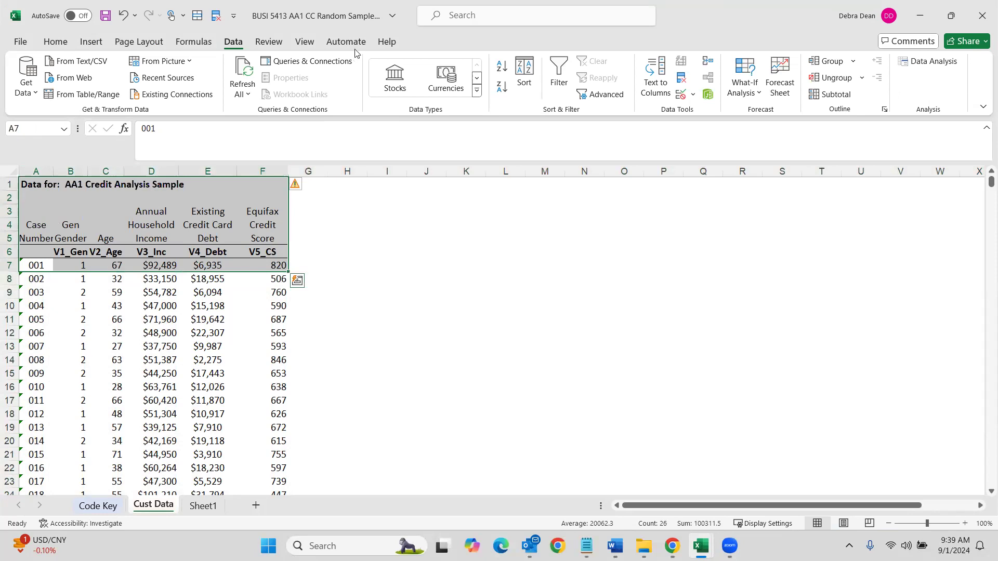
click(301, 41)
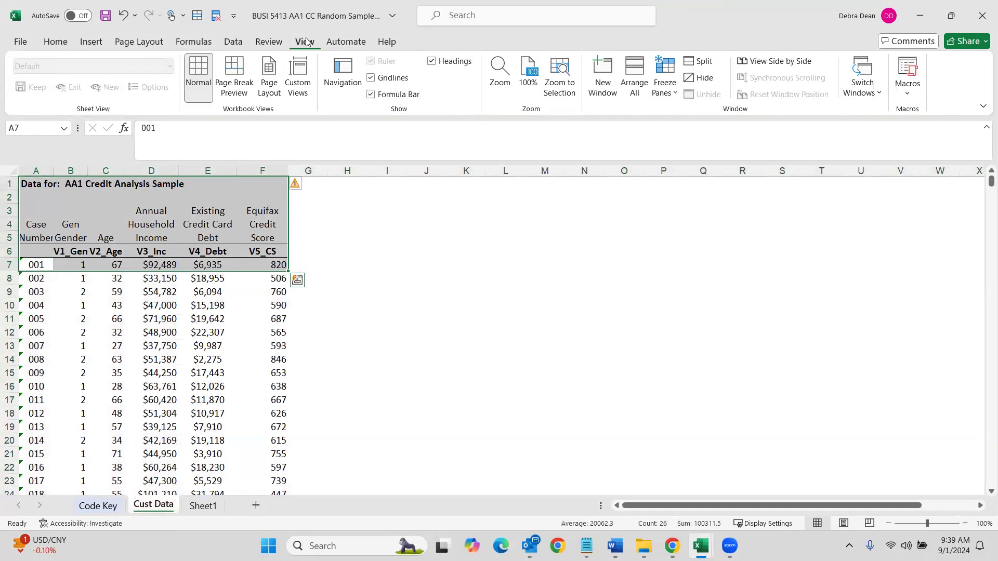
click(669, 88)
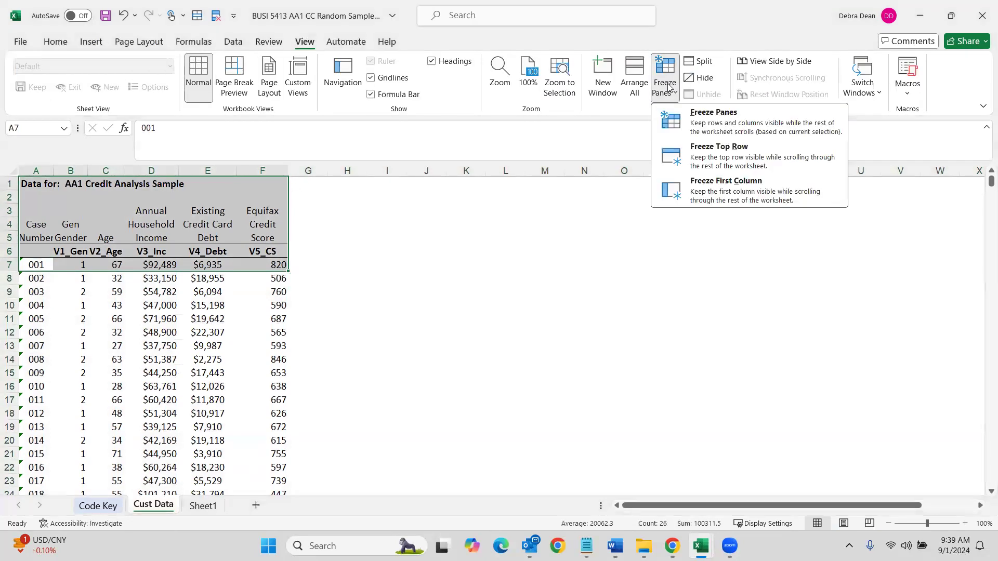
click(695, 126)
scroll(36, 250, down, 2)
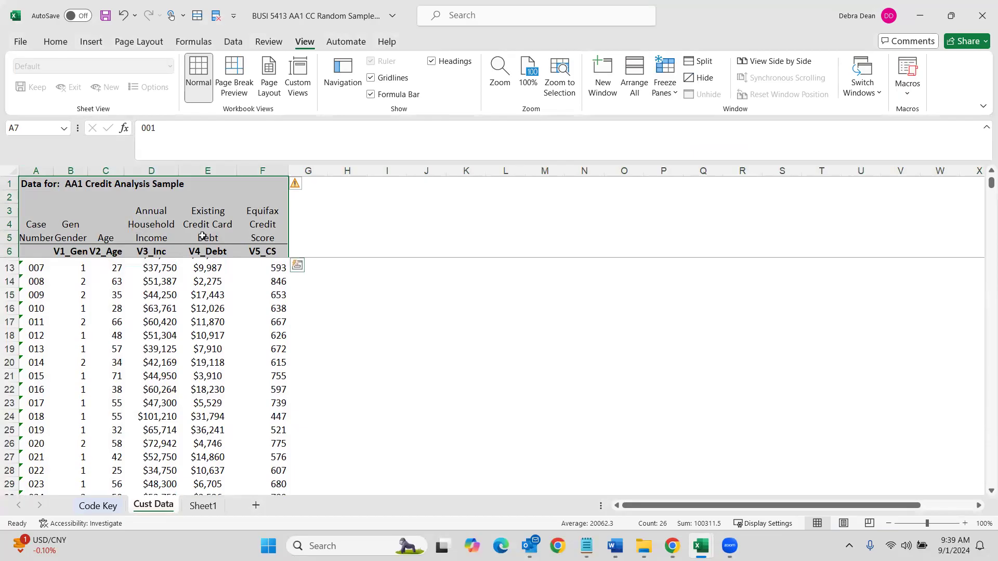
scroll(188, 253, down, 1)
scroll(187, 252, down, 11)
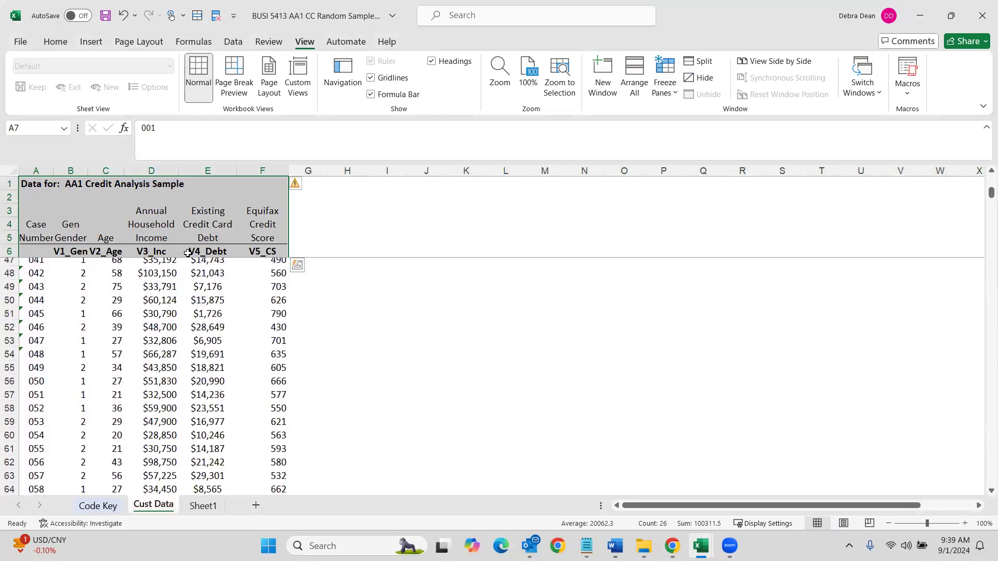
scroll(187, 252, down, 8)
scroll(187, 253, up, 17)
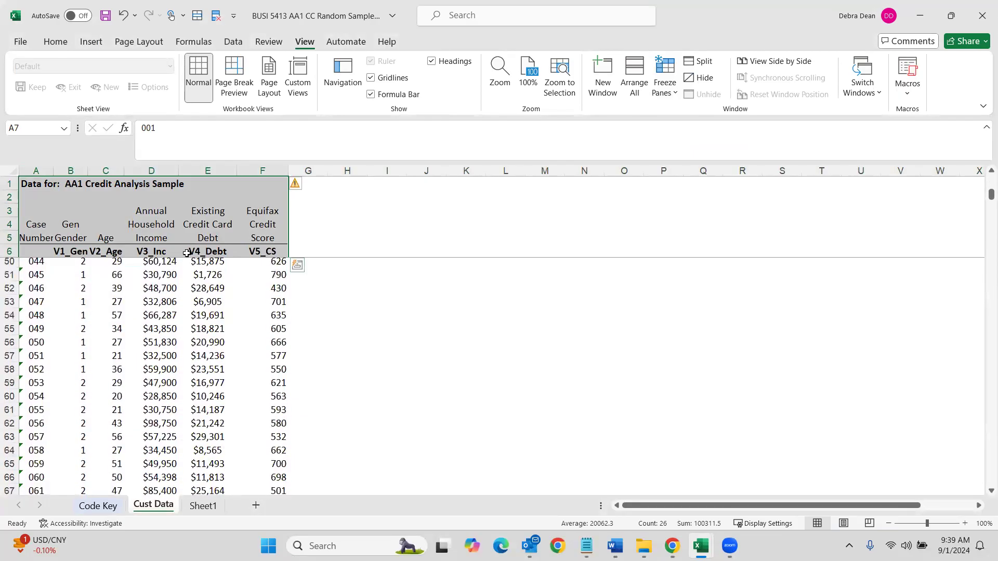
Turn on filtering for the Cust Data heading row
scroll(187, 253, up, 5)
click(207, 306)
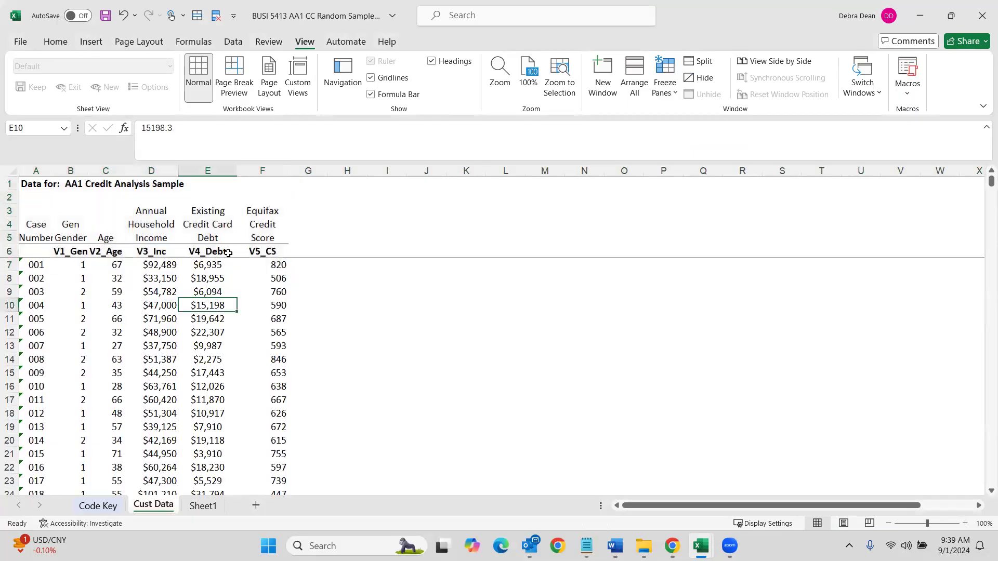
click(233, 41)
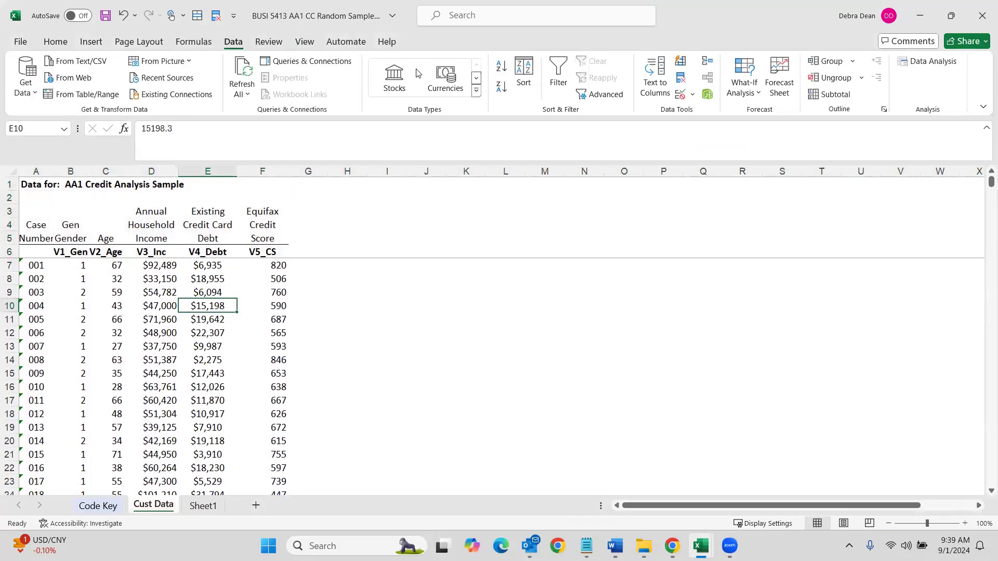
click(557, 61)
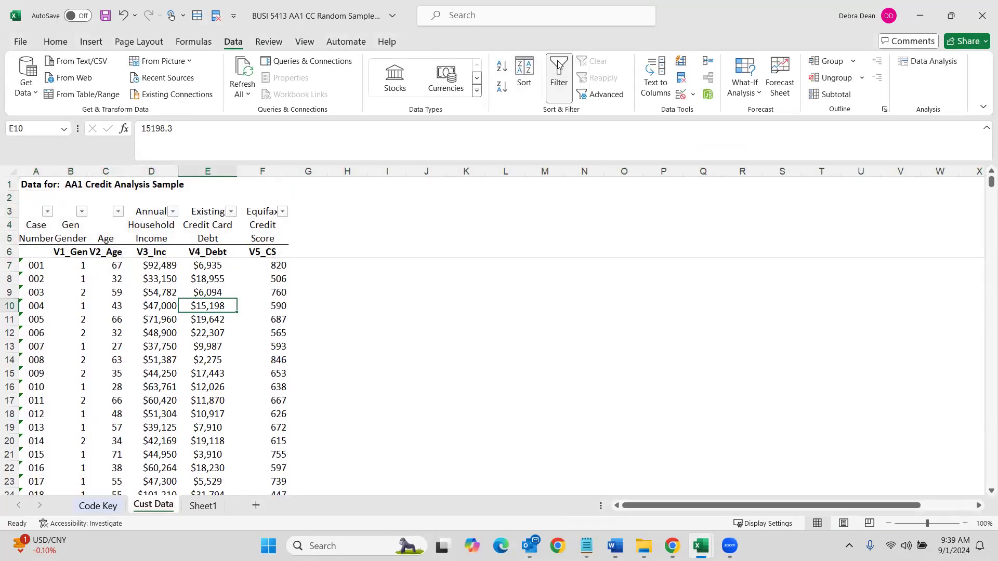
Open and cancel the Case Number and Age filter dropdowns, leaving all rows shown
click(48, 212)
scroll(91, 408, down, 20)
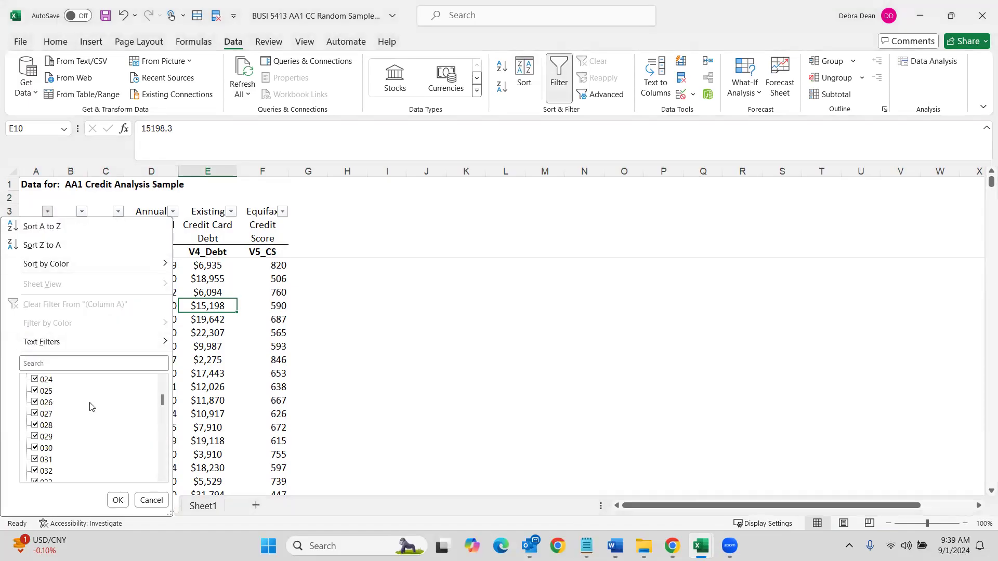
click(151, 500)
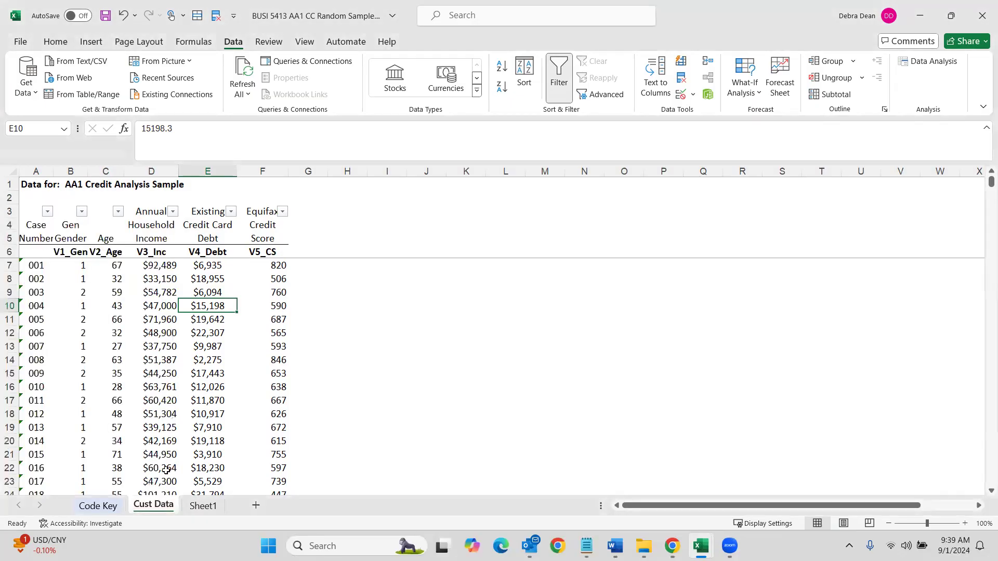
click(41, 265)
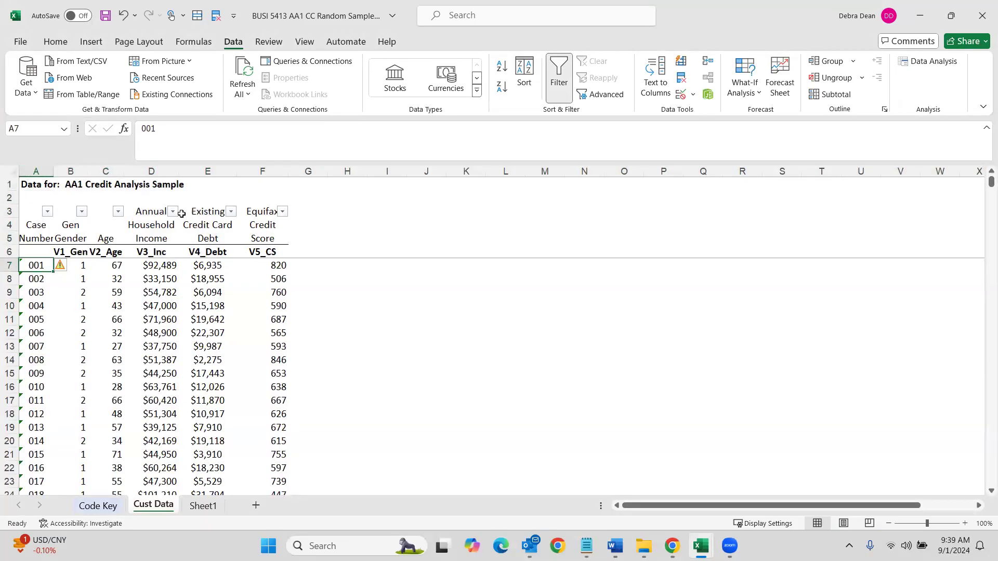
click(118, 211)
scroll(137, 436, down, 5)
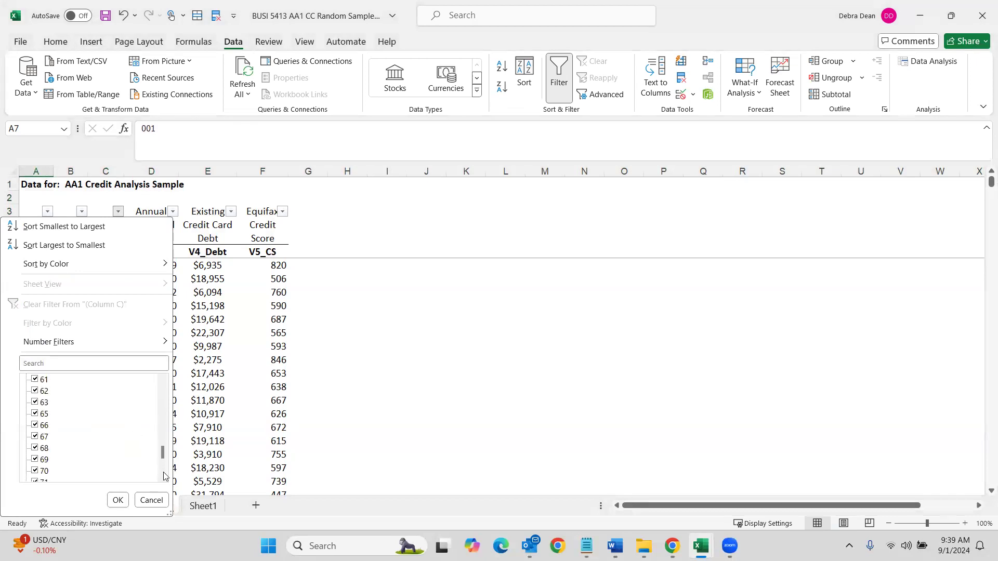
click(151, 500)
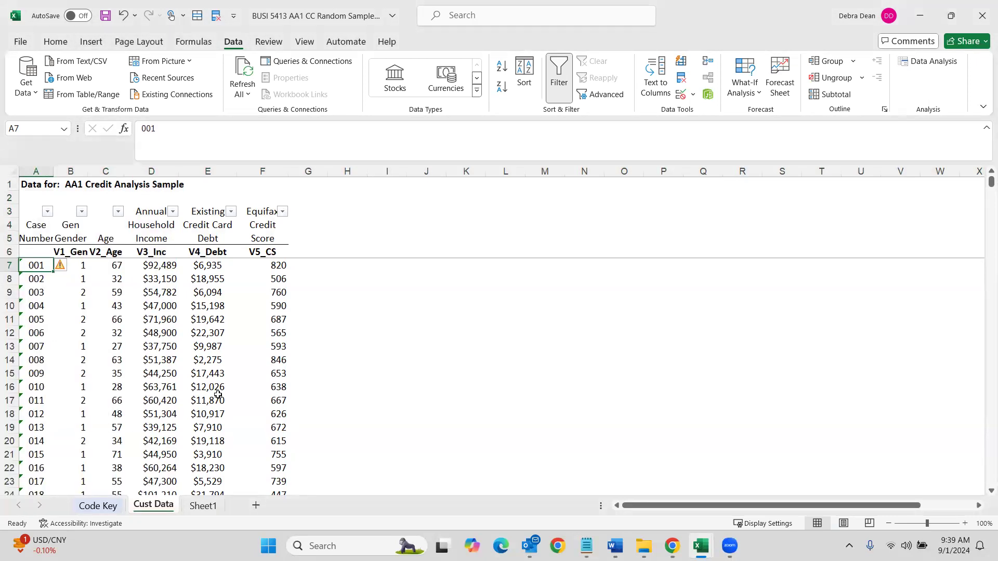
click(186, 303)
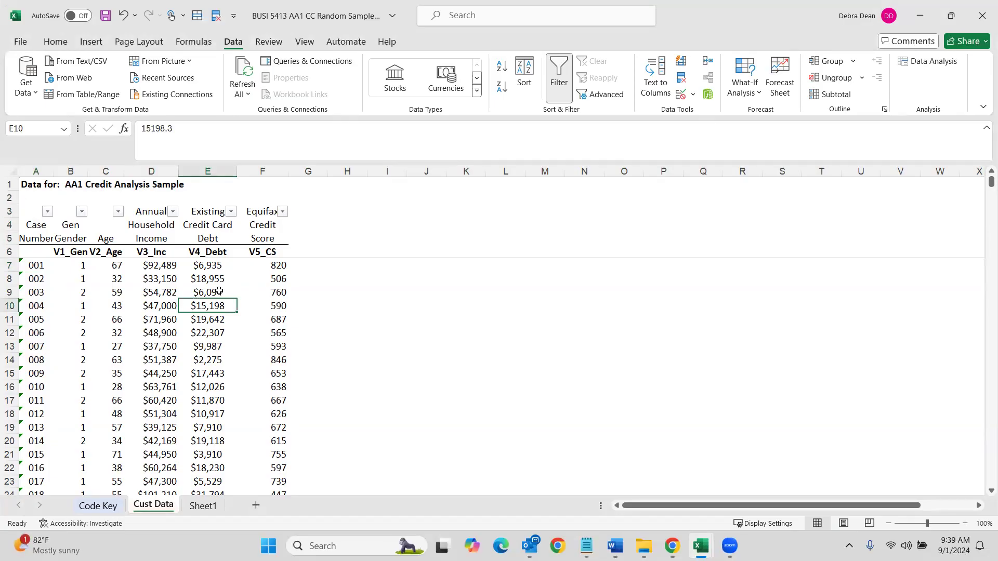
click(203, 506)
scroll(166, 320, up, 4)
scroll(166, 320, up, 20)
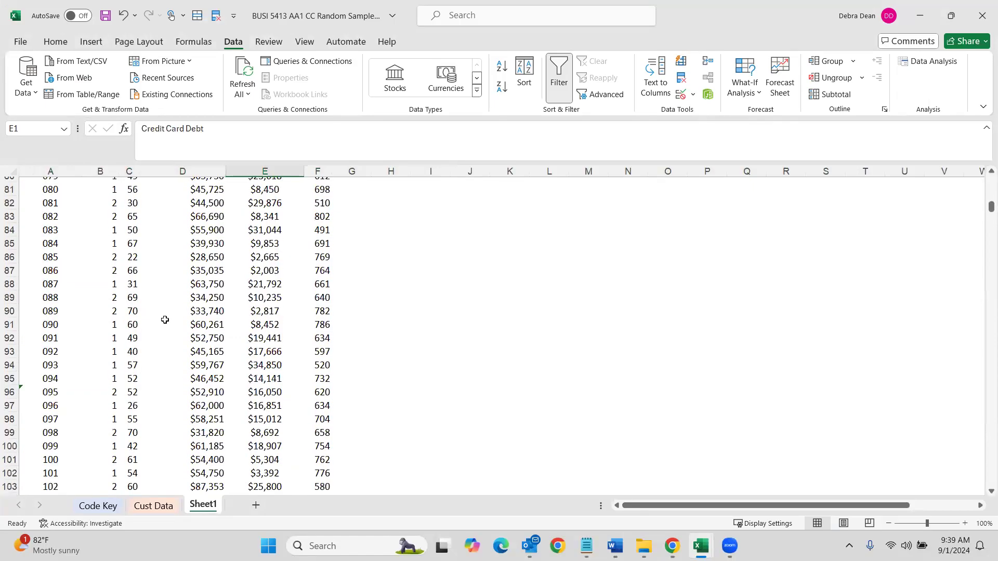
scroll(164, 319, up, 7)
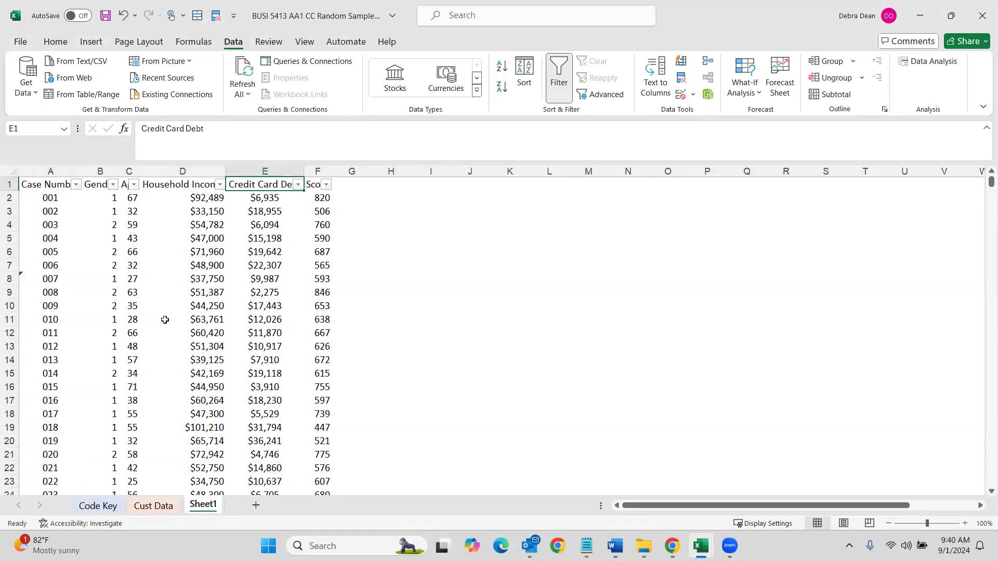
click(76, 186)
click(290, 244)
click(154, 507)
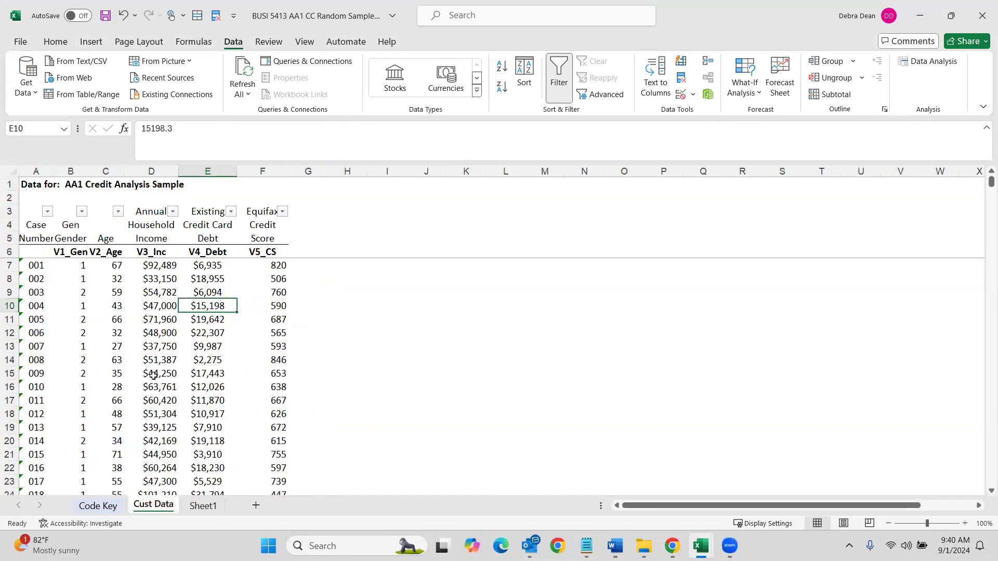
scroll(136, 345, down, 3)
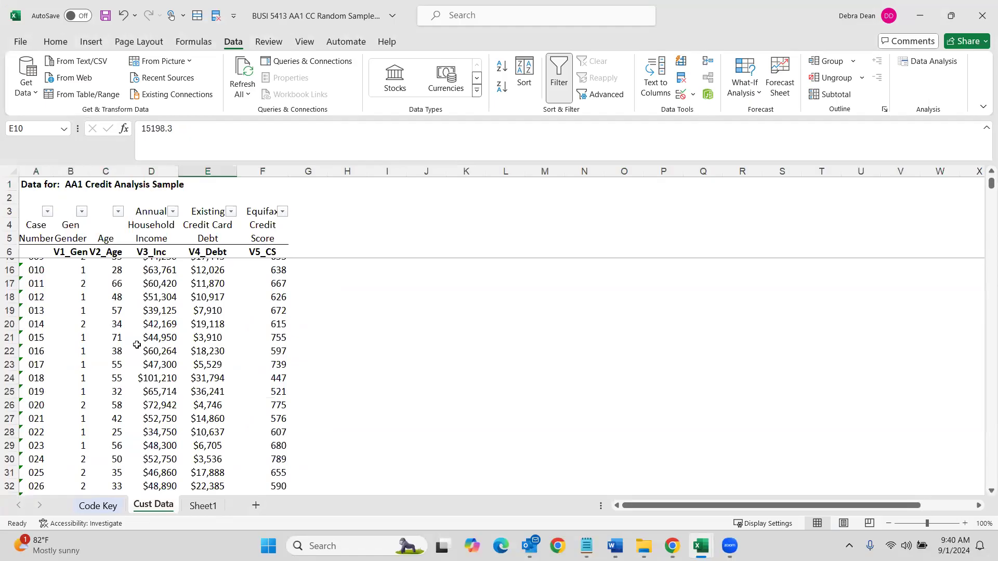
scroll(137, 345, down, 20)
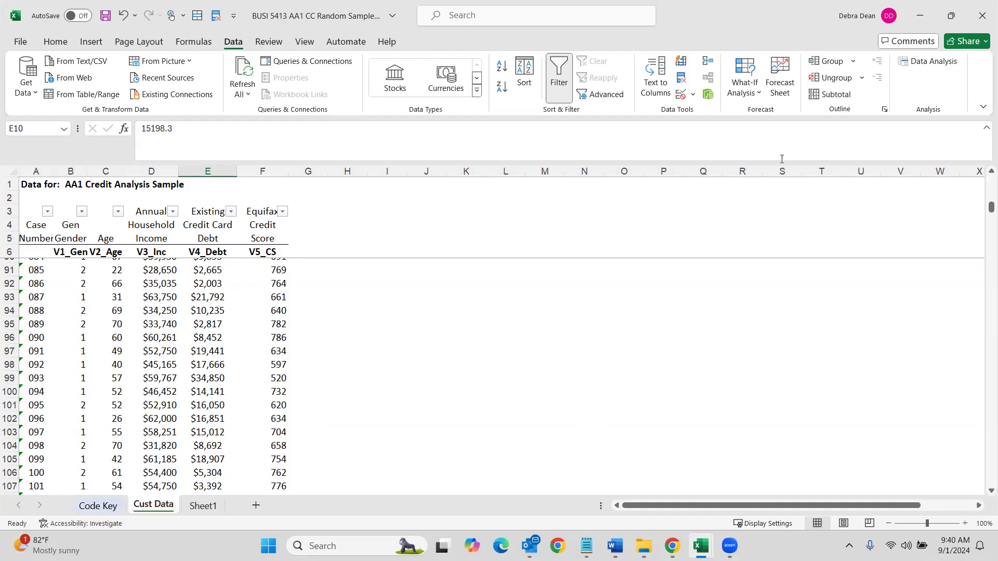
Paste the Mean, Median, Mode, Min and Max labels into cells A199–A203
key(ctrl+c)
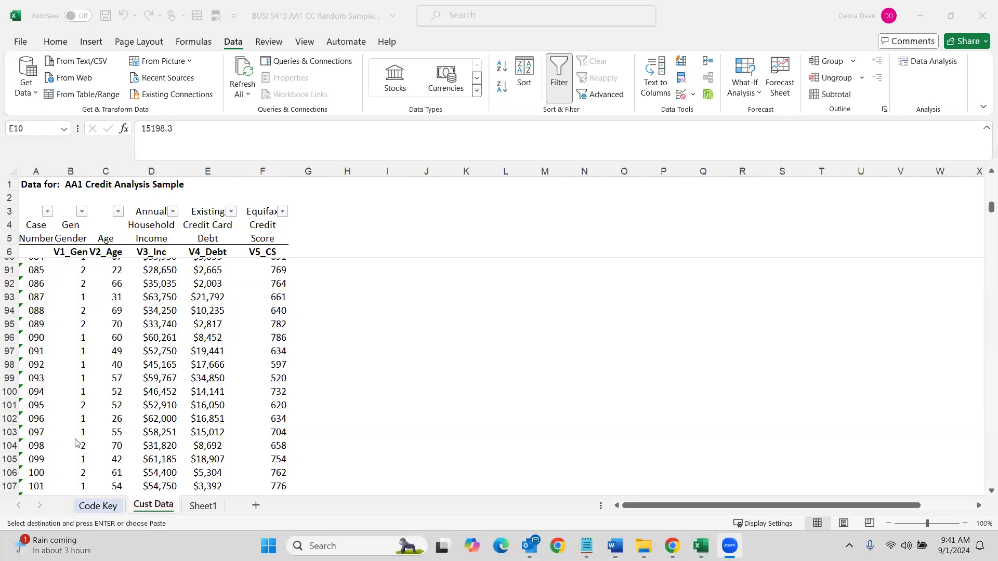
click(37, 422)
scroll(38, 426, down, 20)
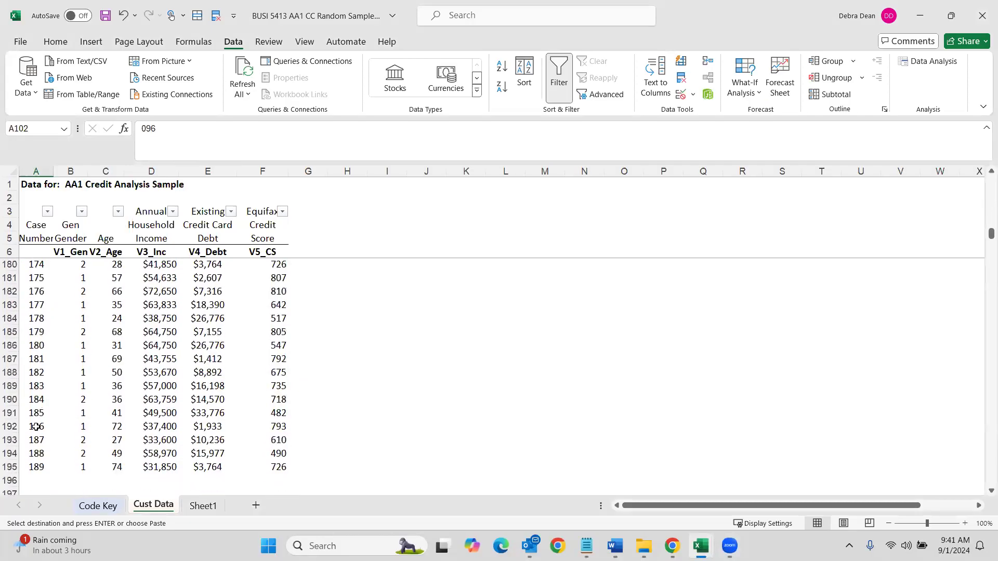
scroll(36, 427, up, 4)
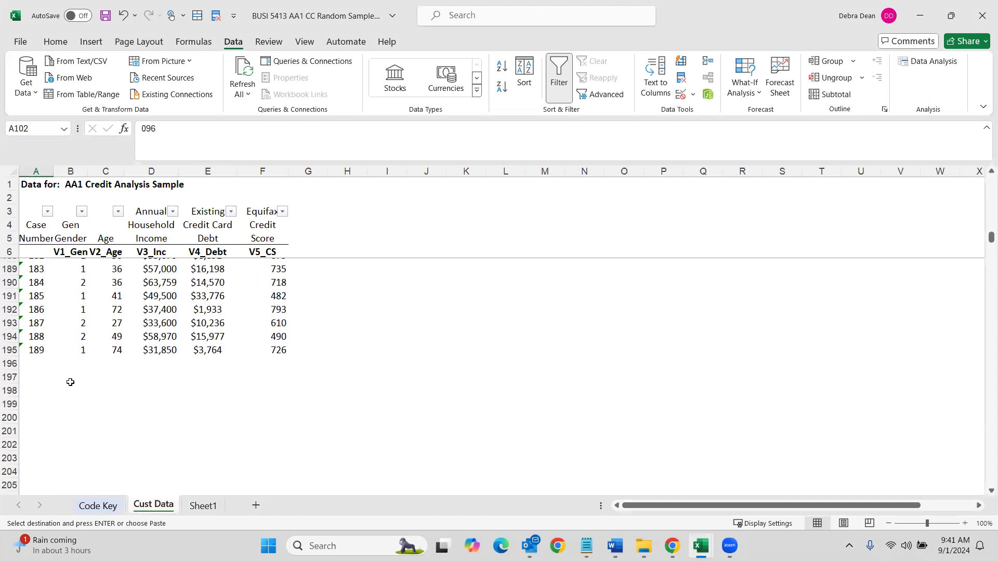
click(38, 398)
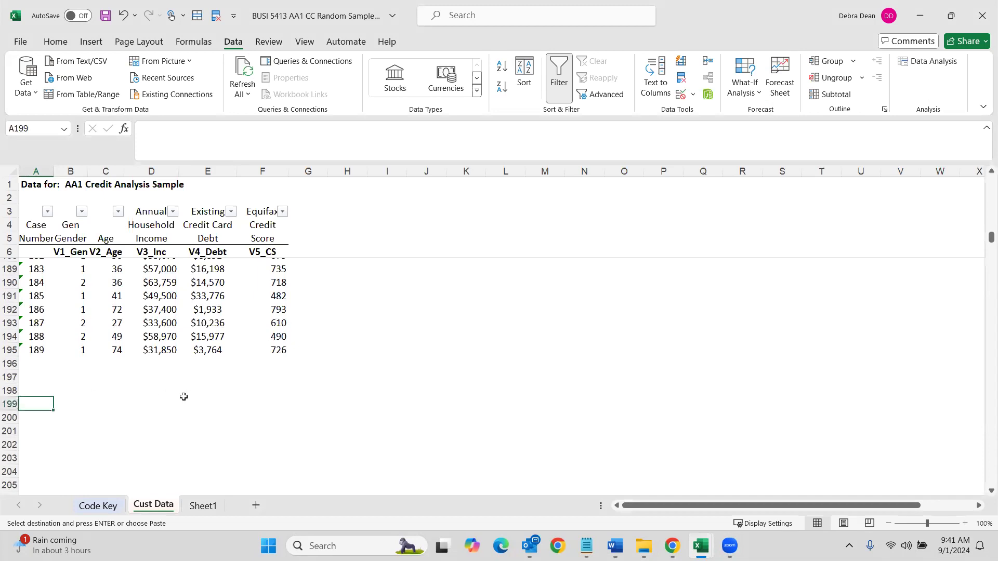
key(Return)
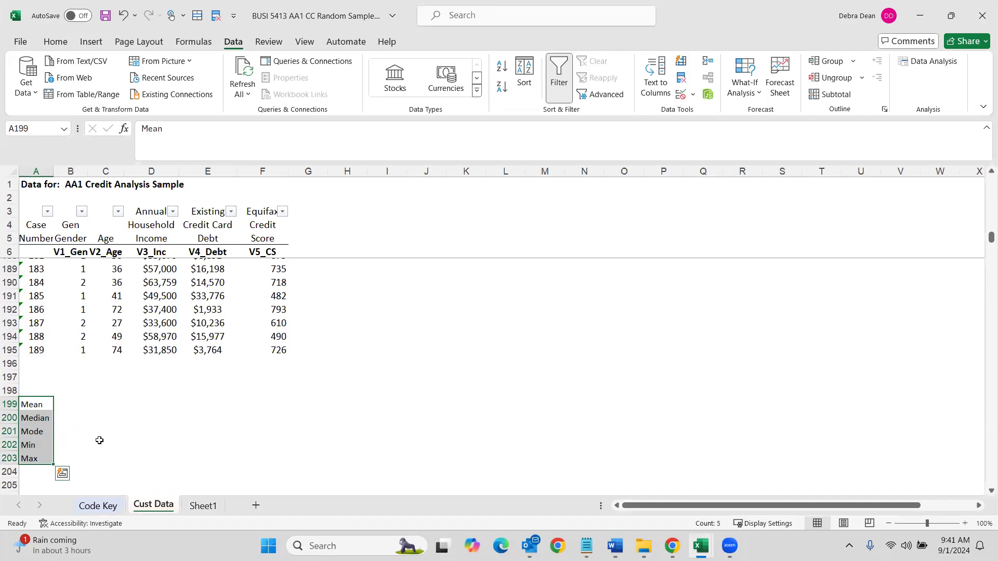
Select cell B199 beside the Mean label
click(72, 238)
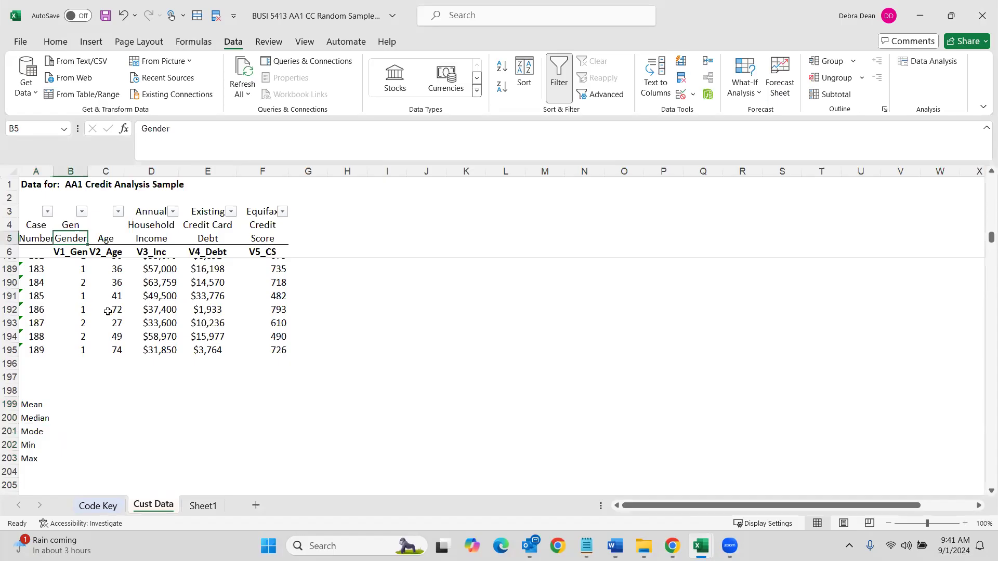
click(81, 405)
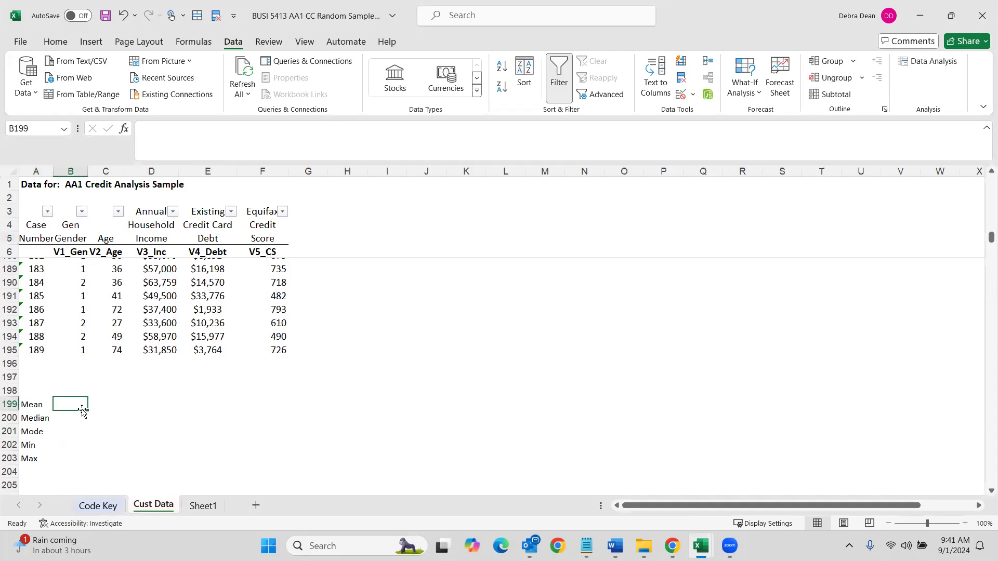
scroll(350, 470, up, 8)
scroll(350, 470, down, 7)
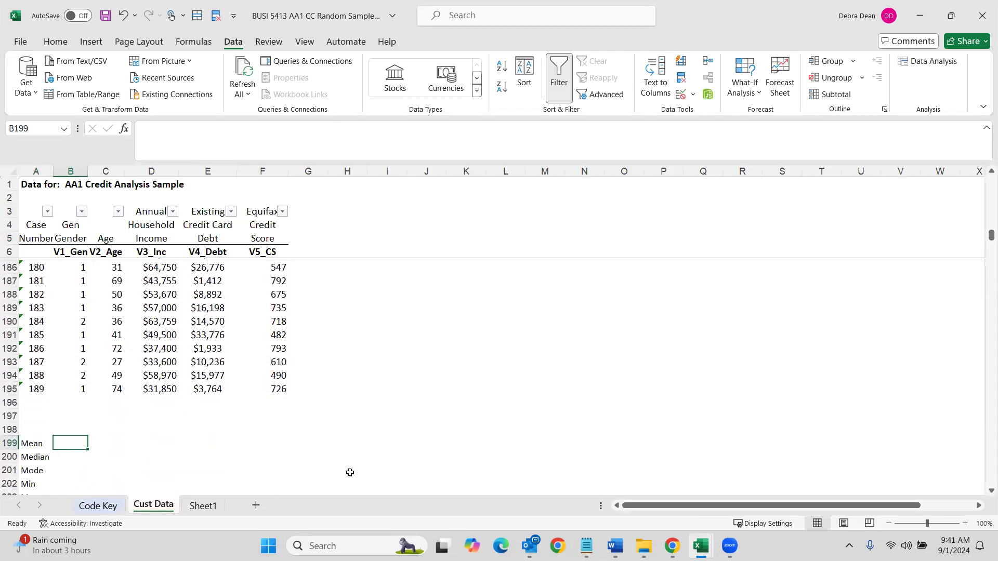
scroll(189, 416, down, 1)
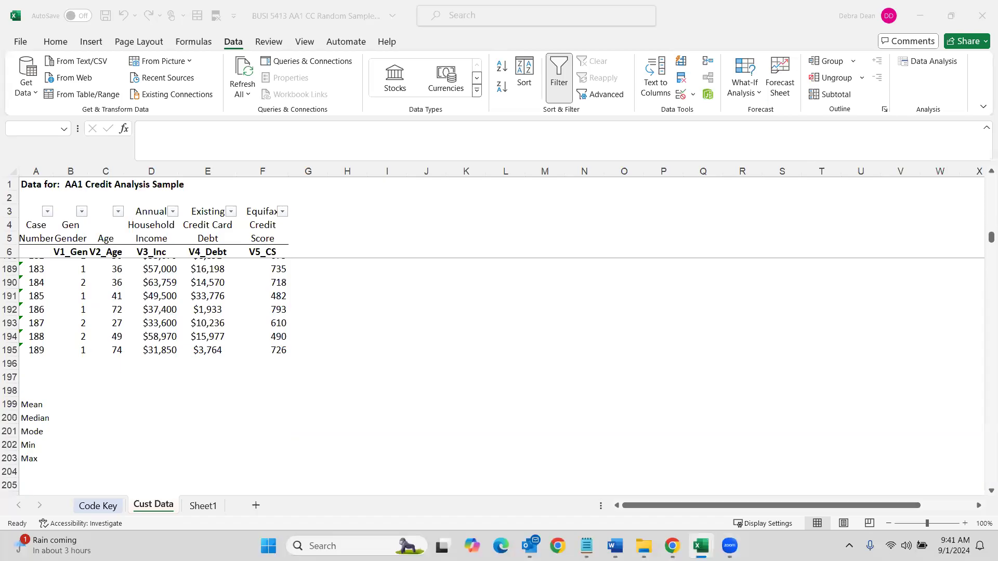
click(85, 403)
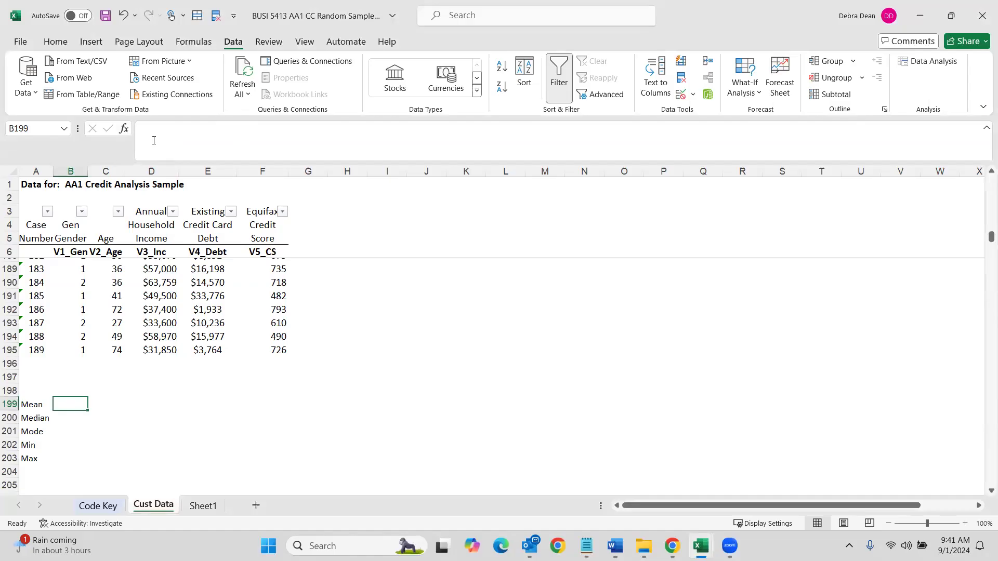
click(58, 41)
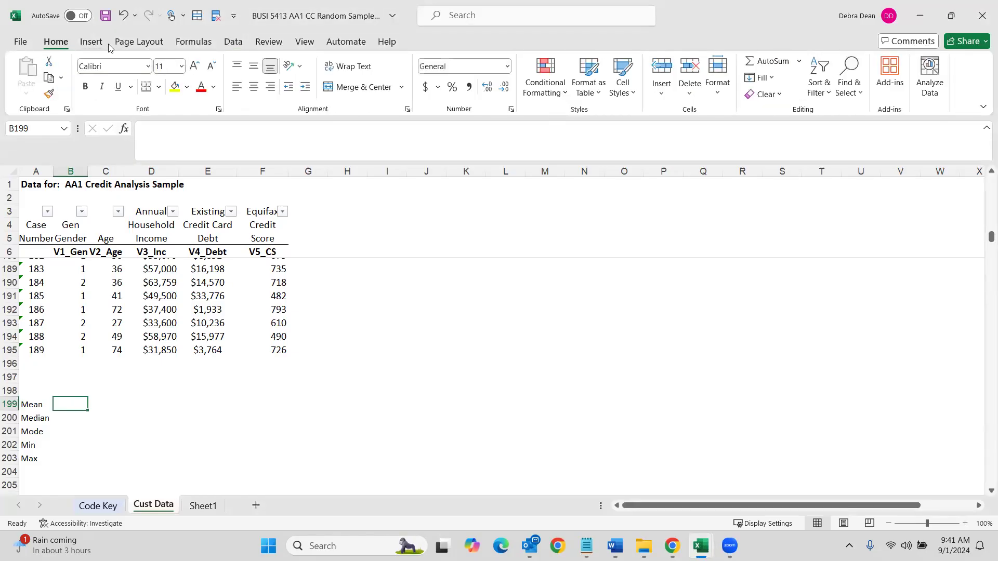
click(239, 44)
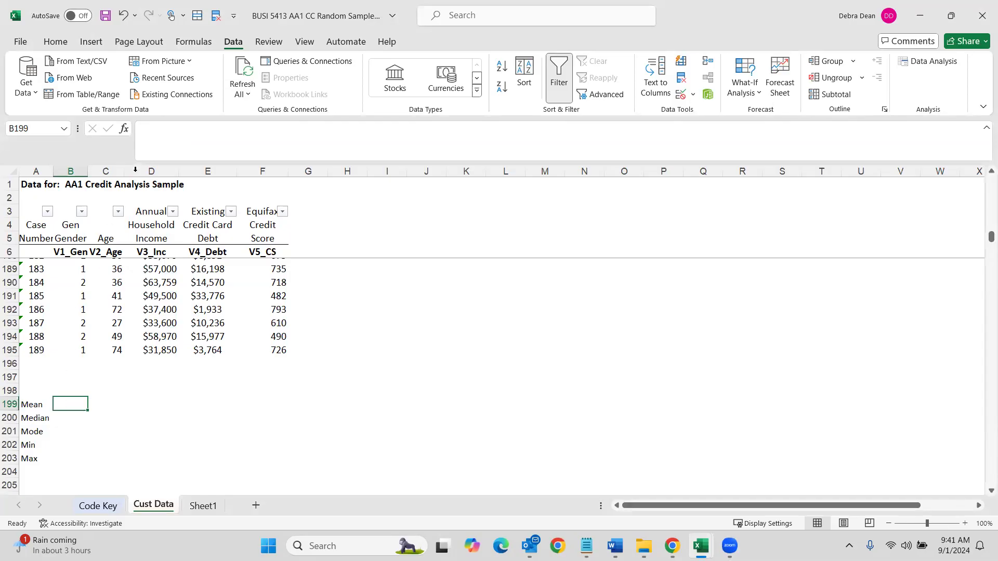
Enter =AVERAGE(B7:B195) in B199 via the function search, giving a gender mean of 1.5079
click(124, 130)
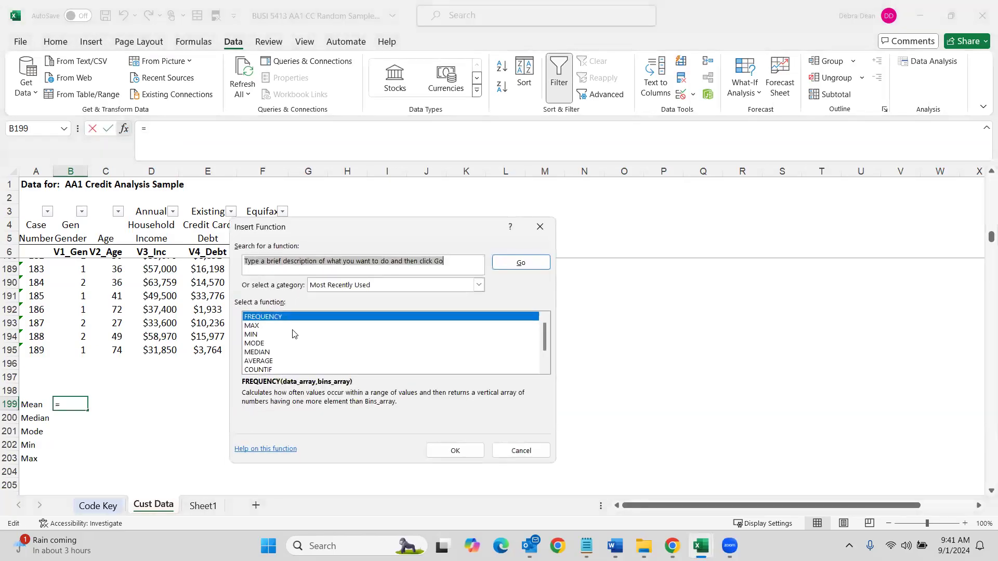
text(mean)
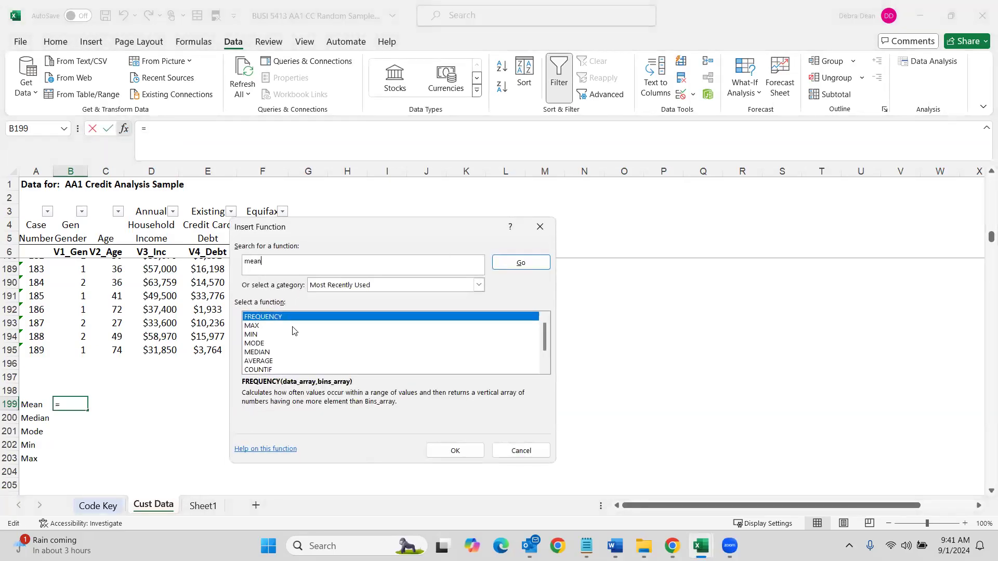
key(Return)
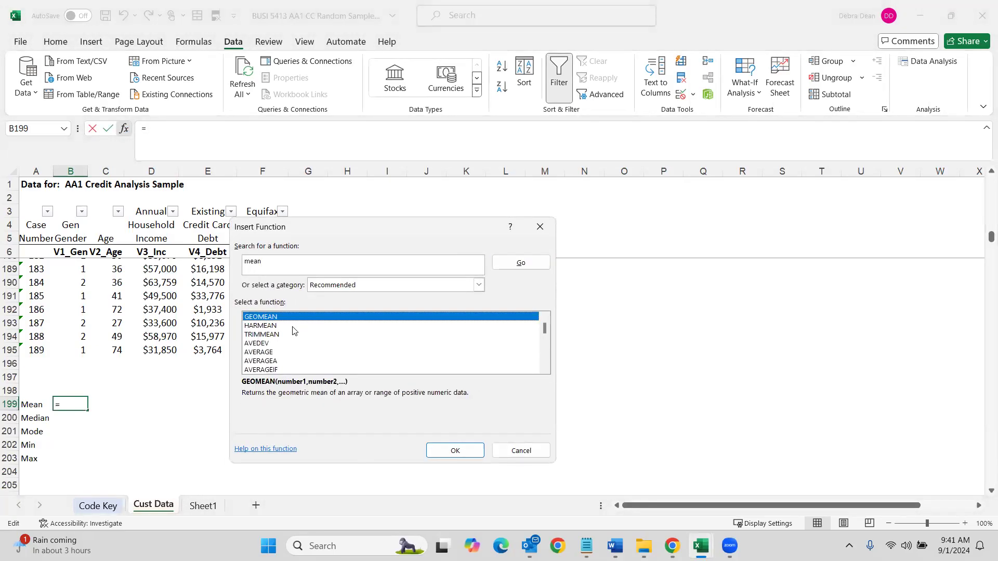
double_click(268, 352)
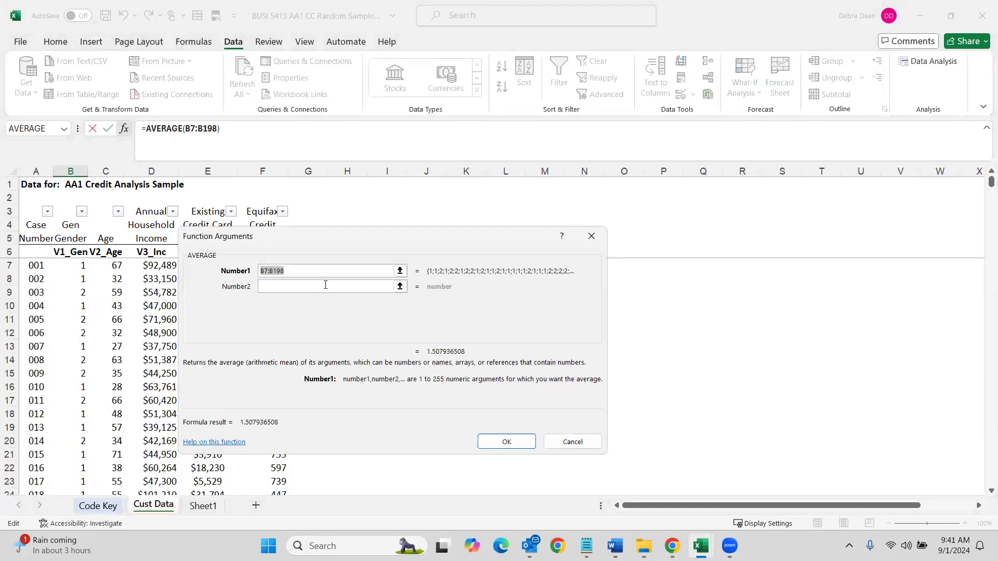
click(78, 268)
drag(78, 268, 72, 470)
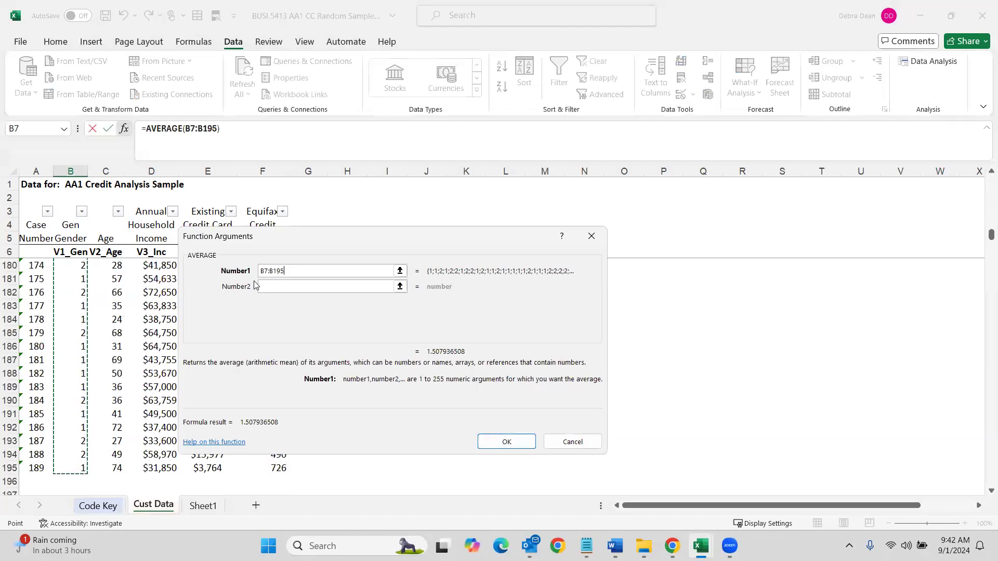
click(292, 271)
click(508, 440)
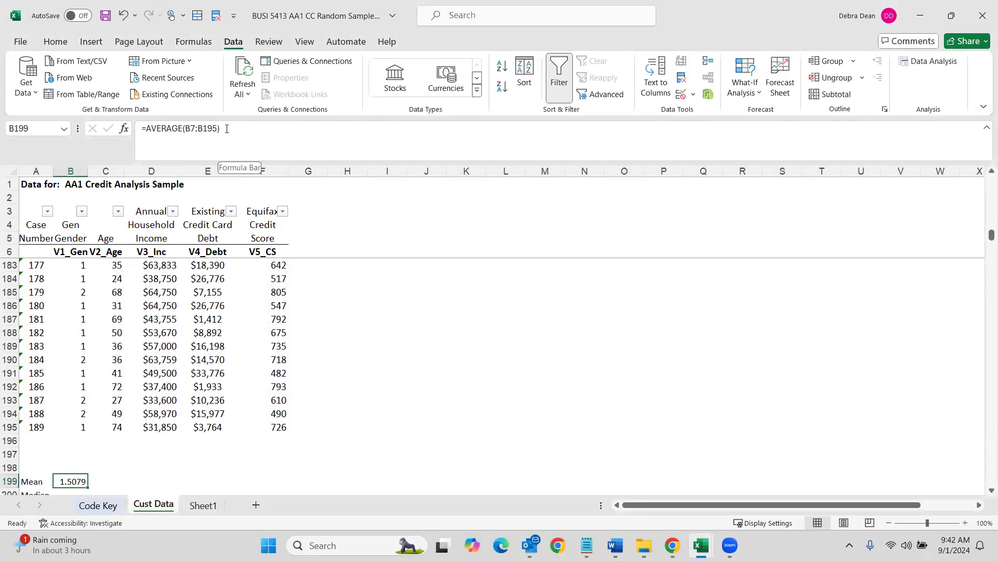
drag(227, 129, 141, 129)
key(Escape)
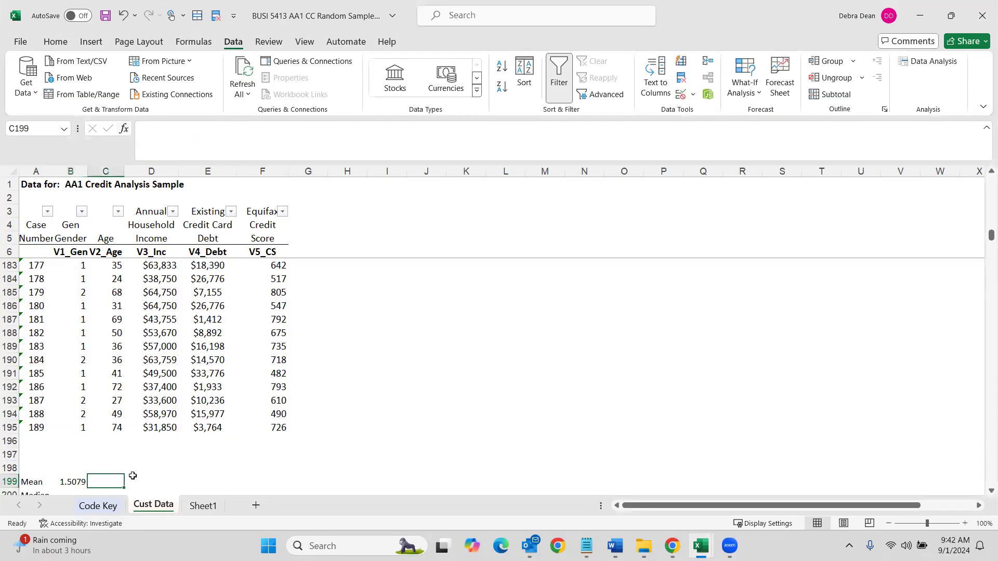
Enter =average(c7:c195) in C199 for an age mean of 46.1534
click(108, 477)
text(=)
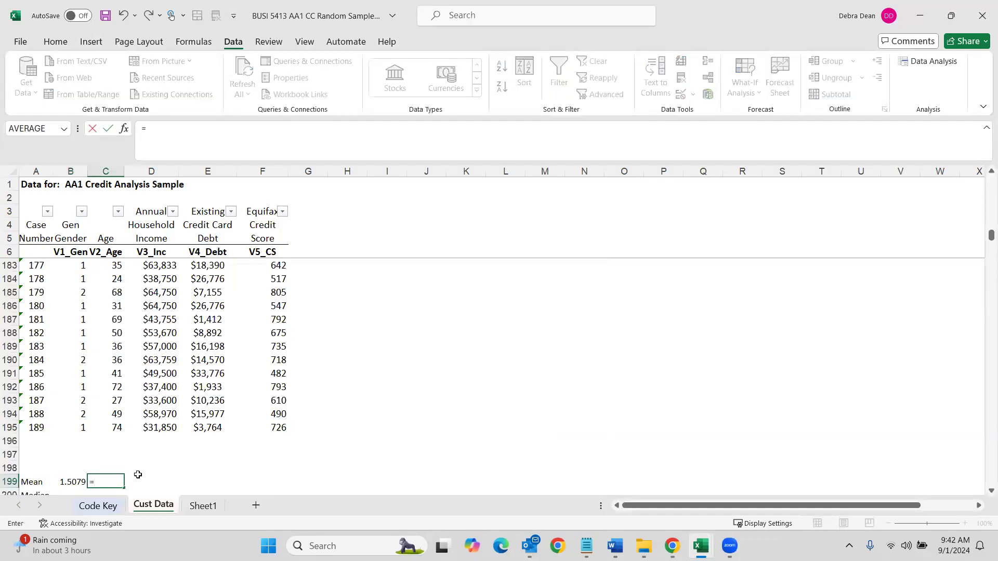
text(average()
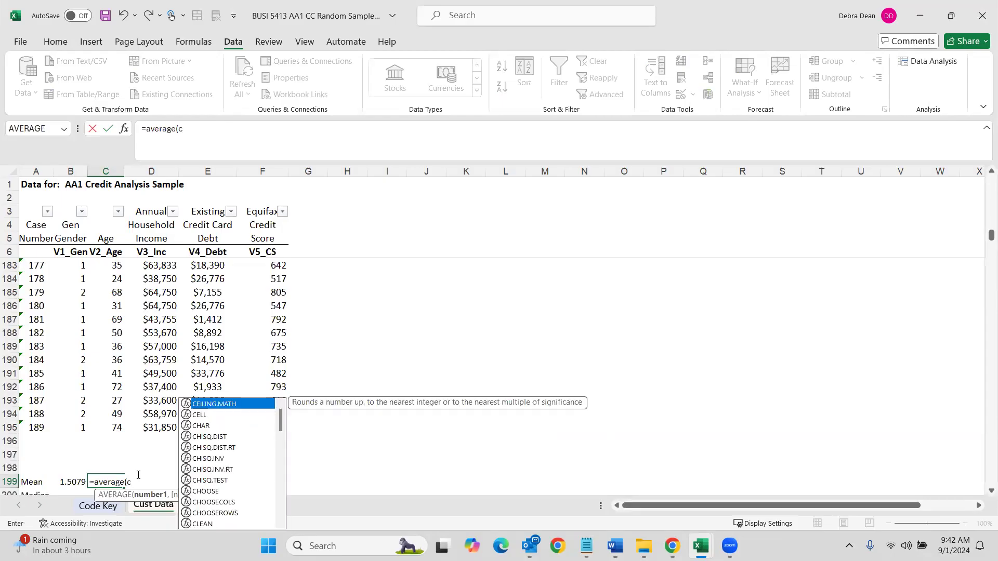
text(c7)
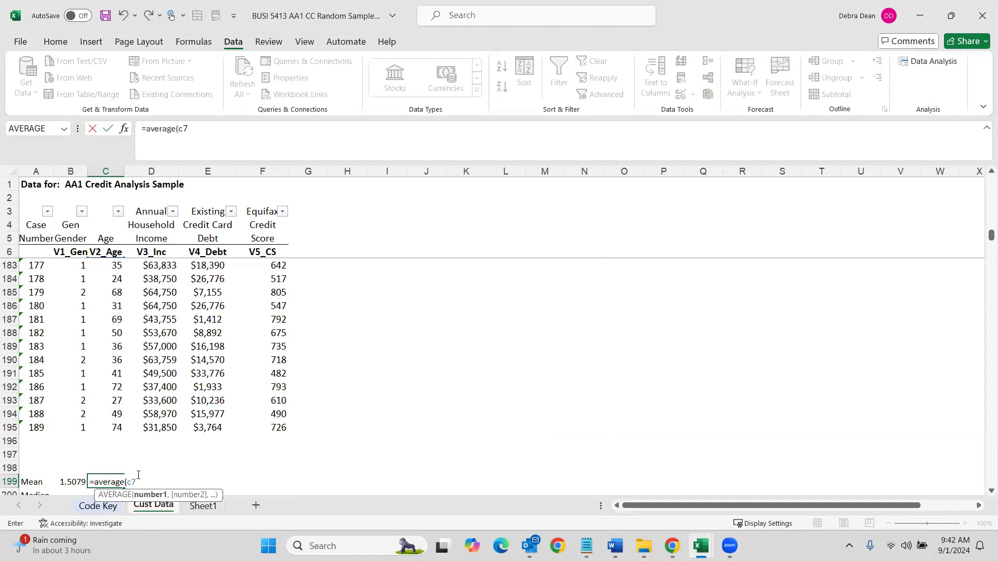
text(:c195))
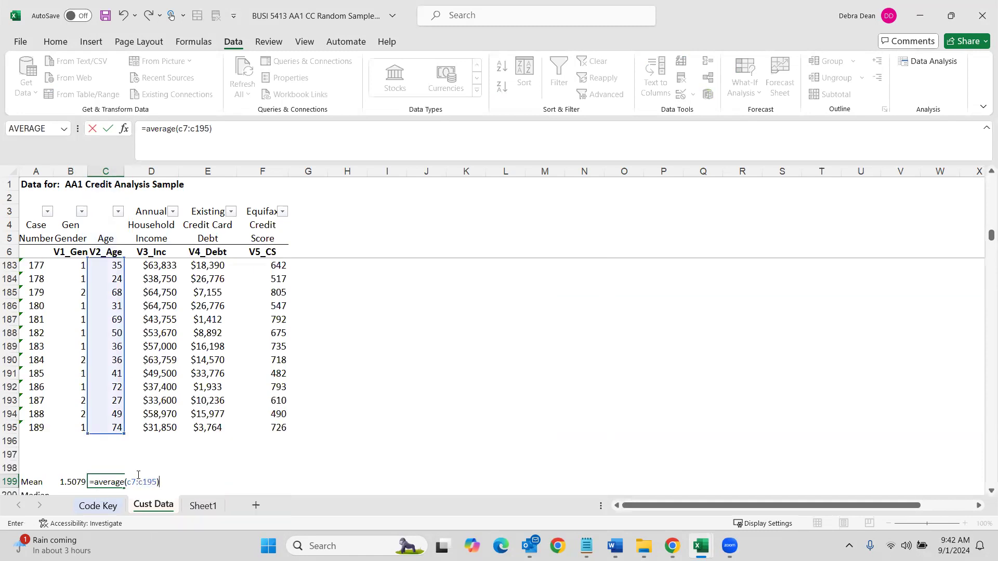
key(Return)
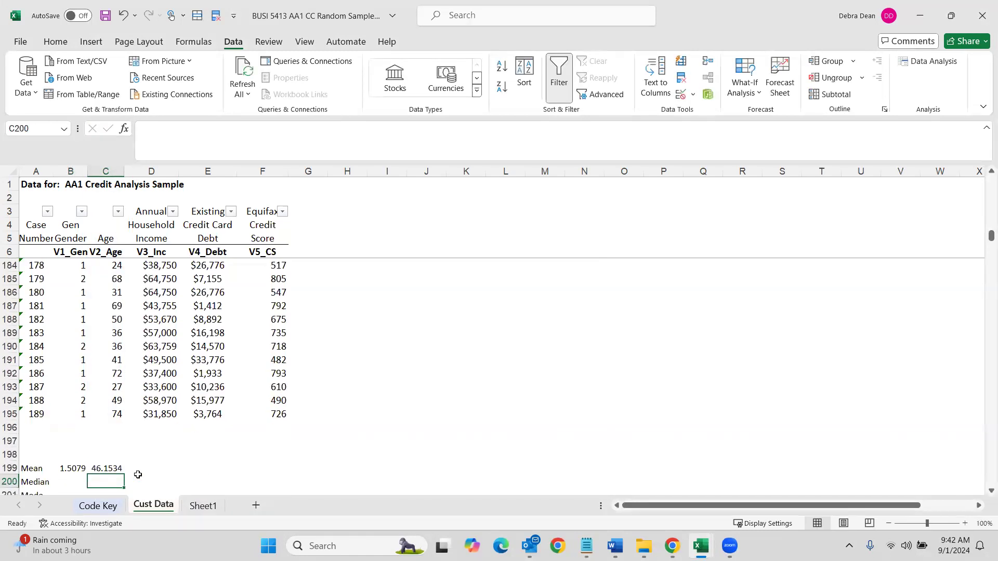
Fill the AVERAGE formula from B199 across to F199 for income, debt and score means
click(73, 466)
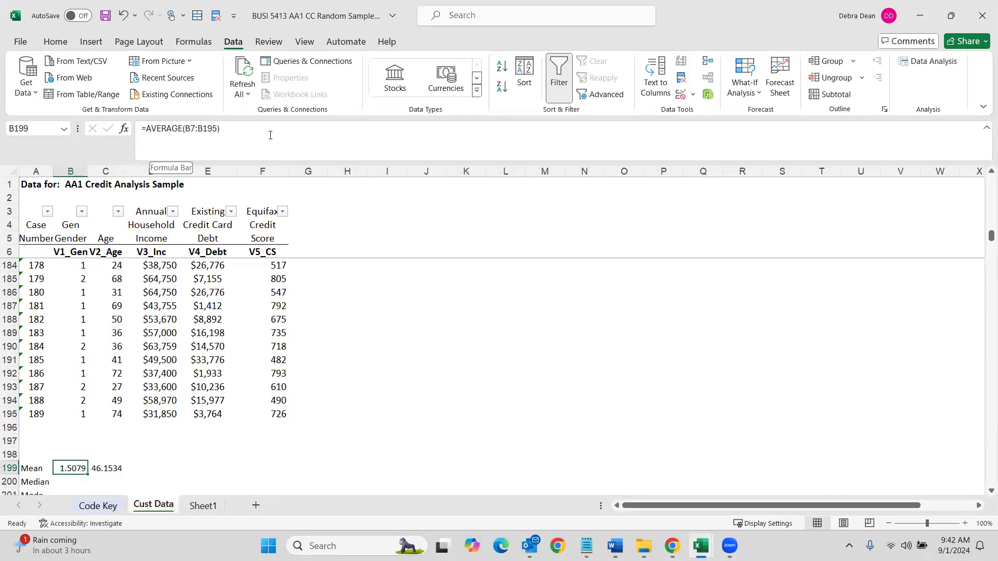
key(Right)
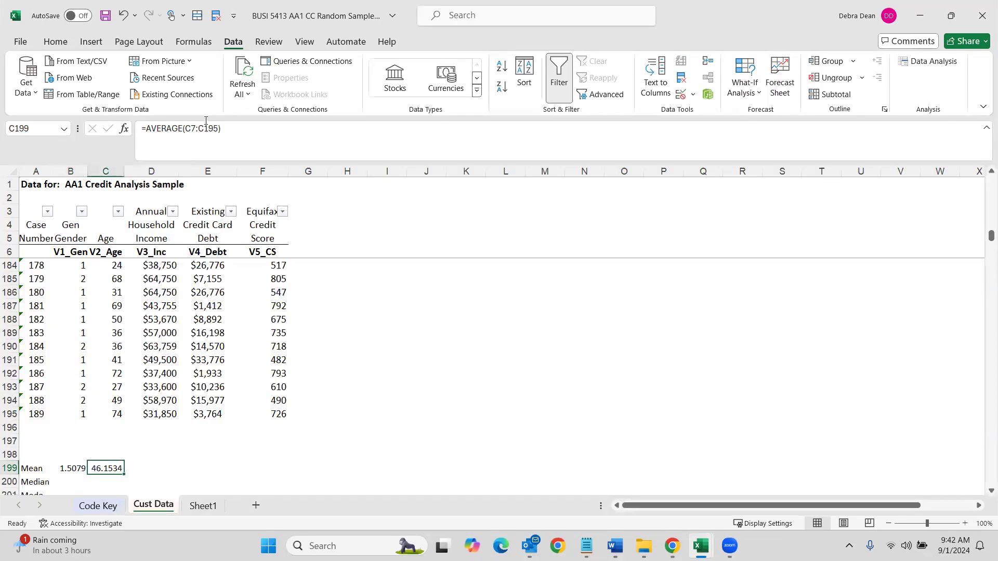
click(78, 468)
drag(86, 474, 286, 470)
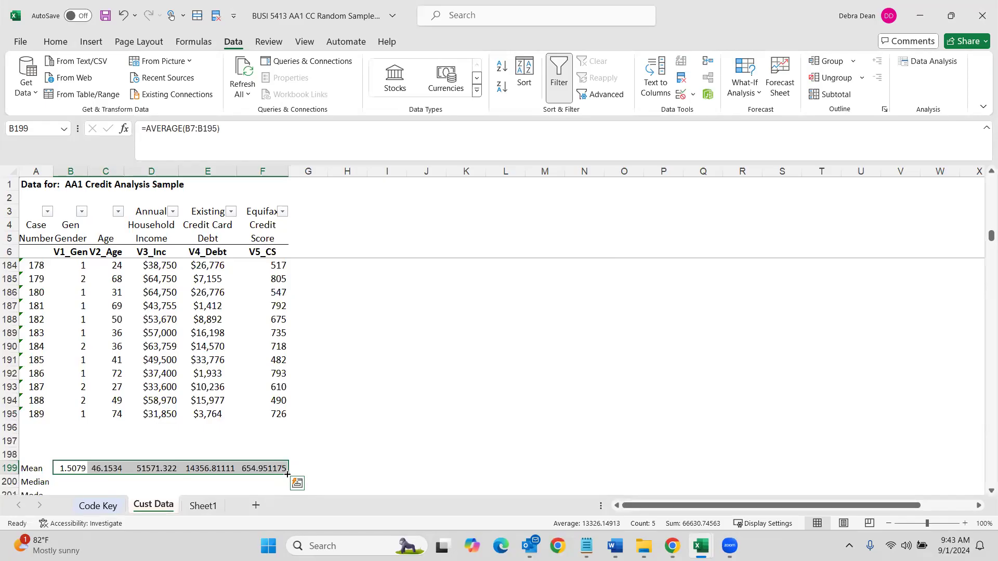
click(308, 460)
click(260, 469)
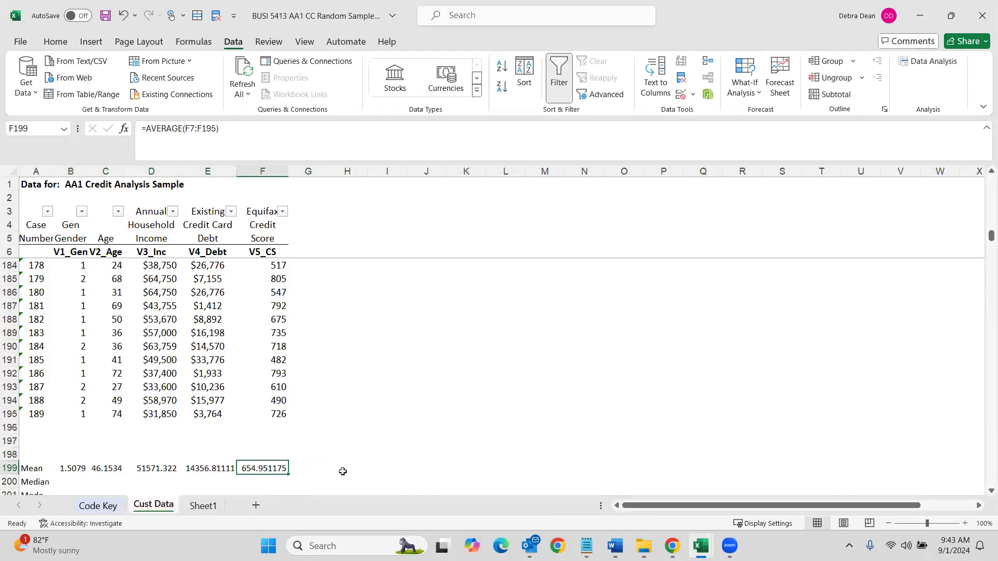
scroll(71, 437, down, 2)
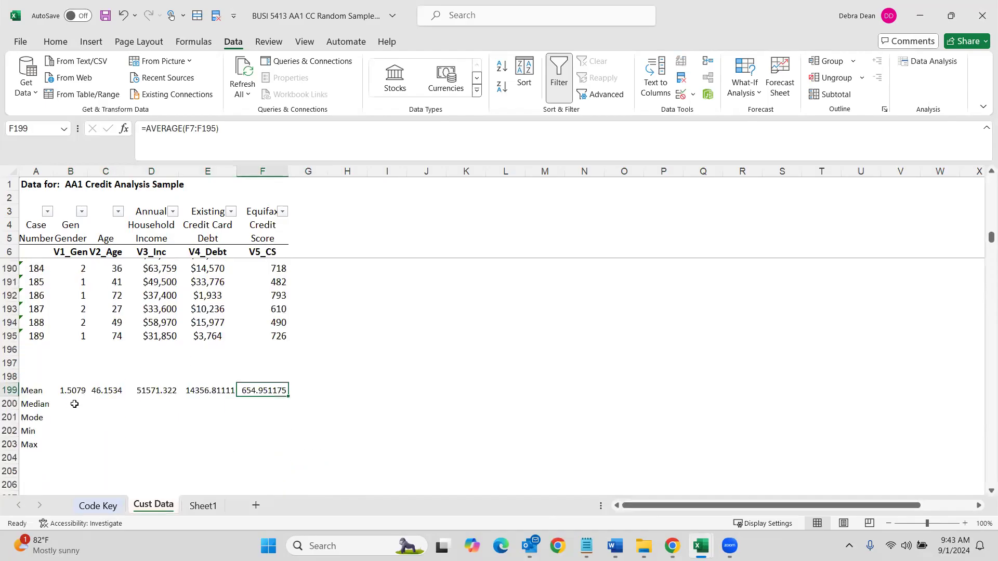
Enter a MEDIAN formula in B200 over the gender values starting at B7
click(72, 402)
click(124, 130)
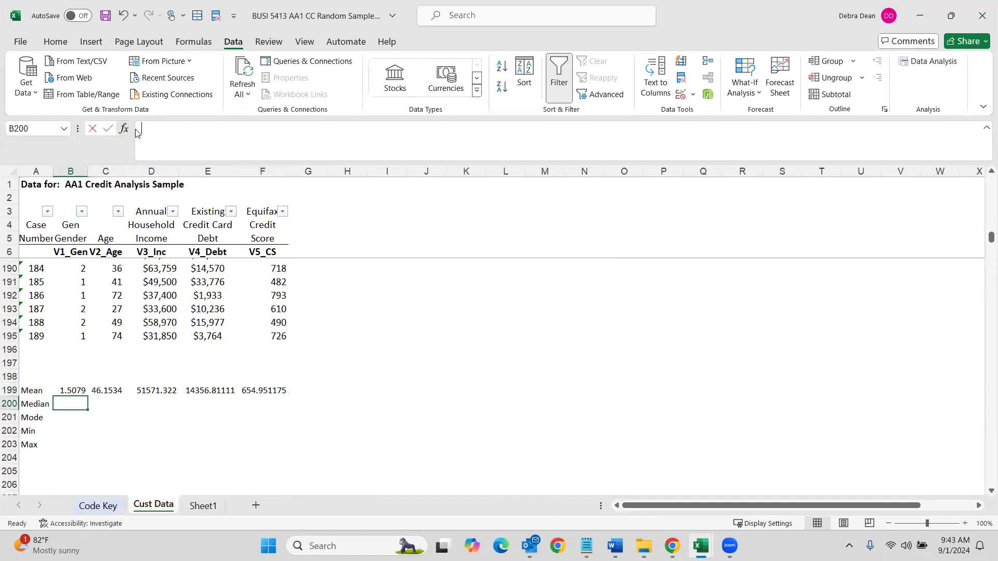
text(me)
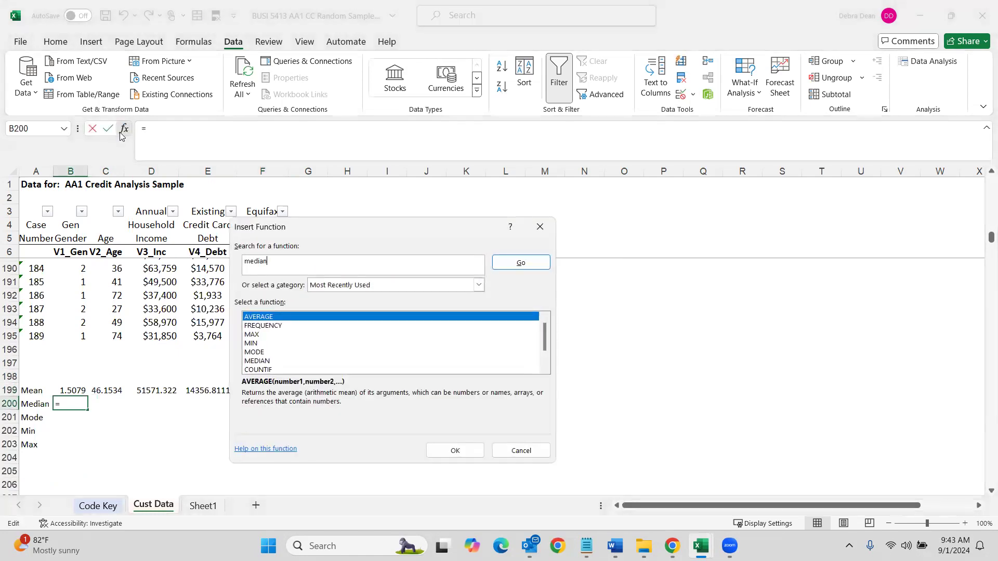
text(dian)
key(Return)
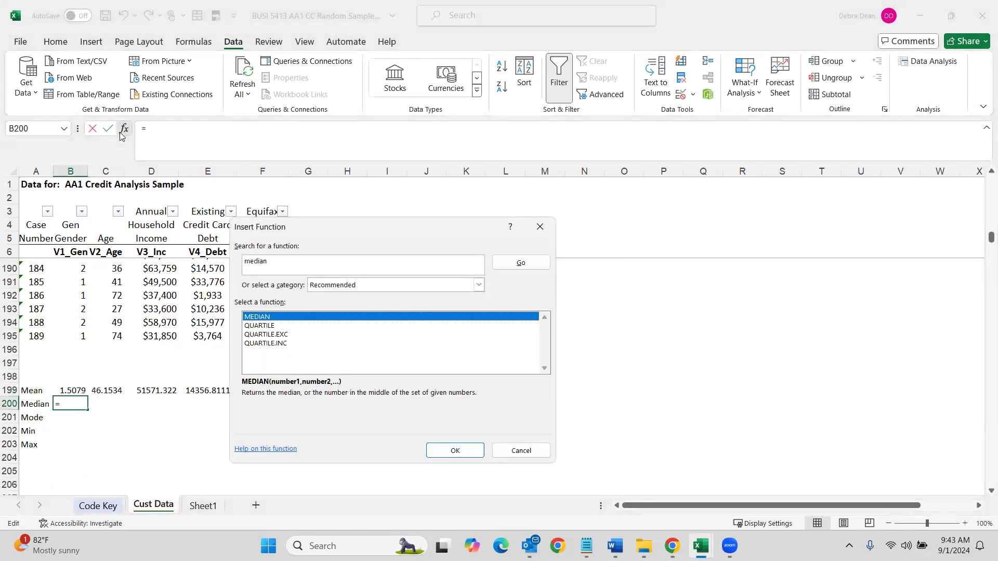
double_click(254, 317)
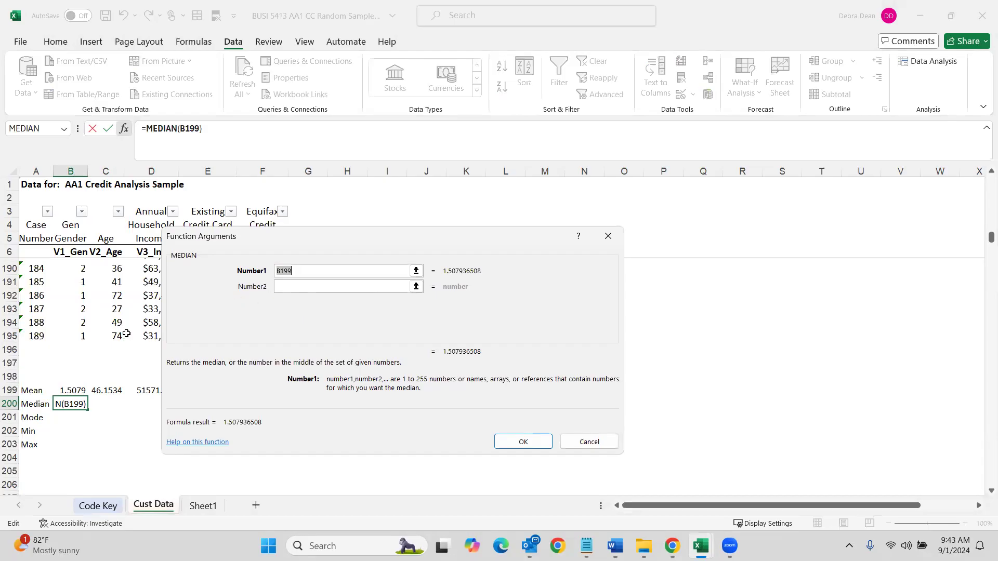
scroll(96, 330, up, 12)
scroll(96, 330, up, 20)
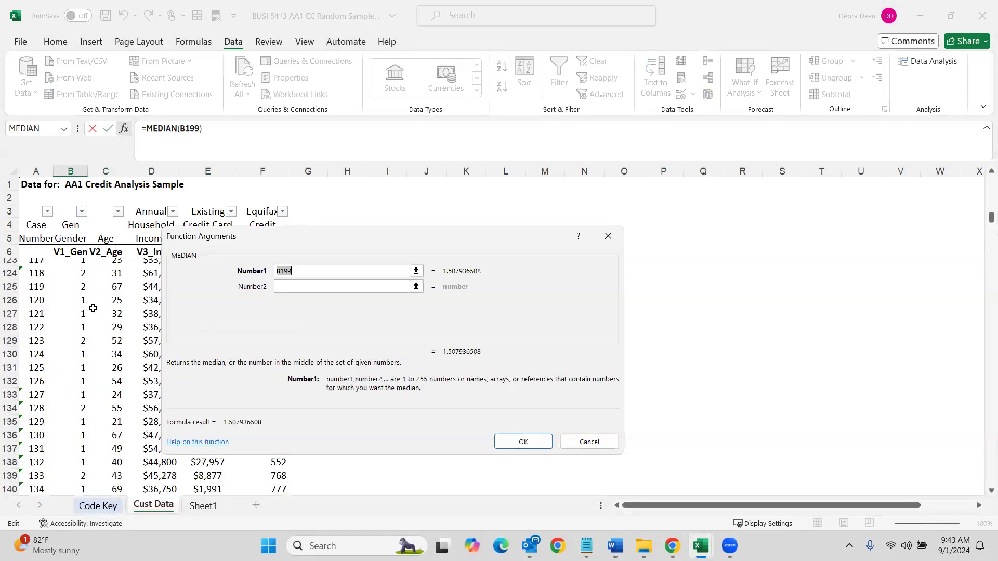
scroll(86, 297, up, 12)
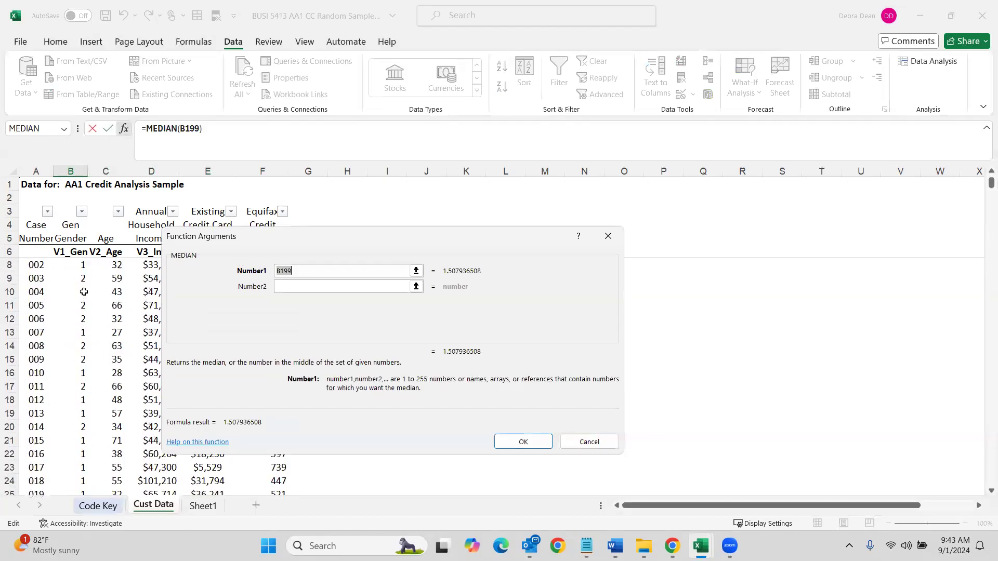
drag(71, 265, 80, 453)
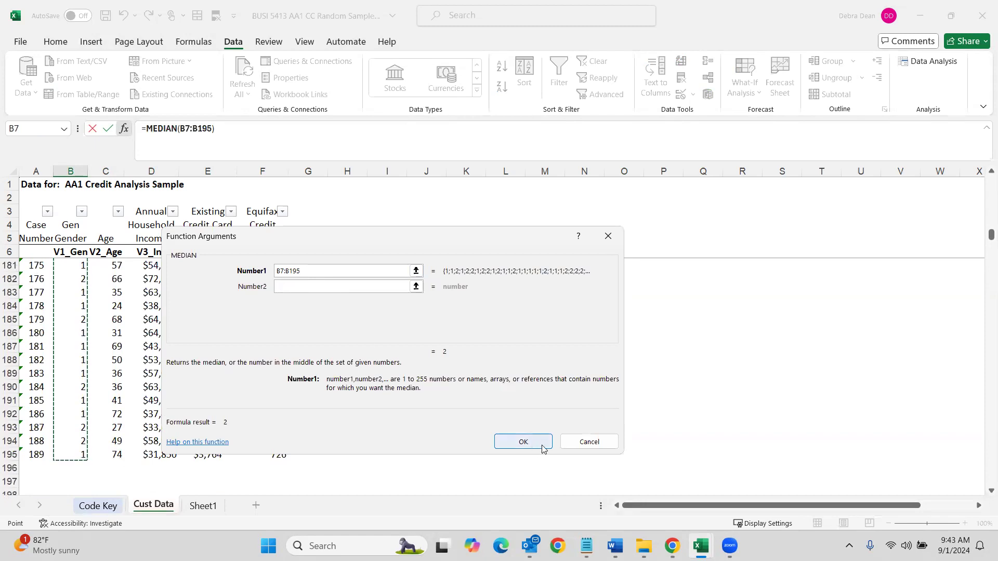
click(523, 442)
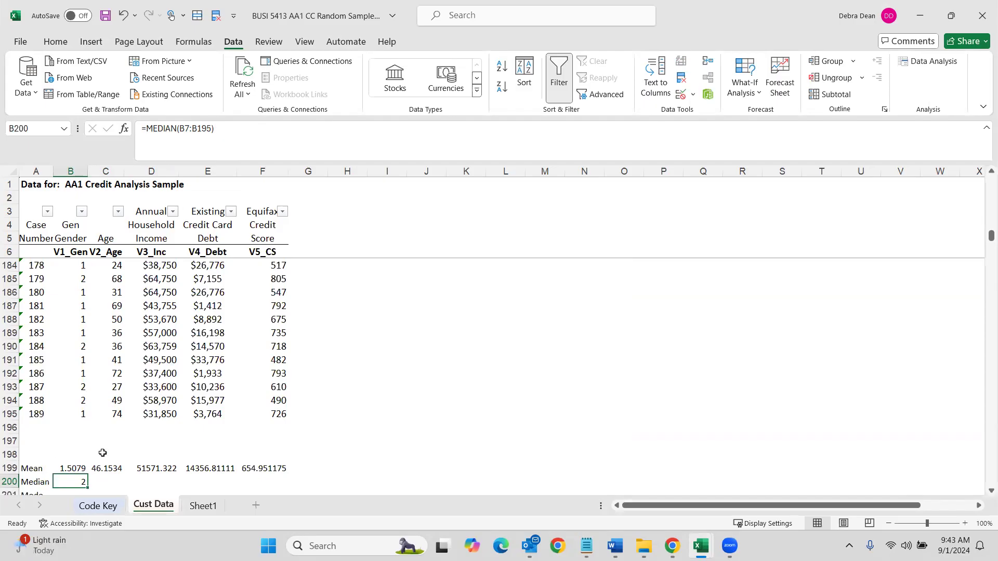
Copy the median formula across to F200, giving 2, 45, 49500, 14141 and 655
scroll(102, 450, down, 2)
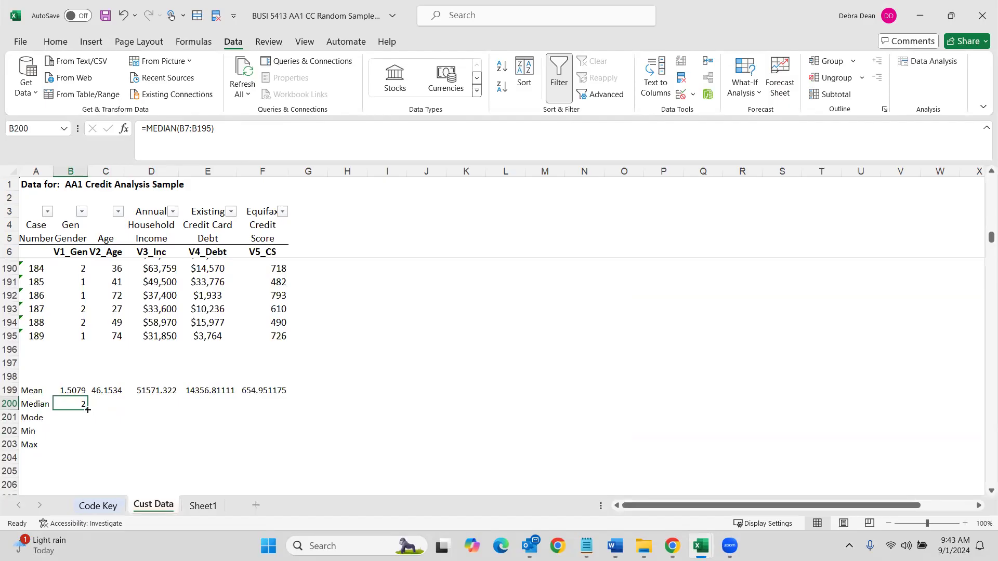
drag(87, 410, 267, 407)
click(66, 417)
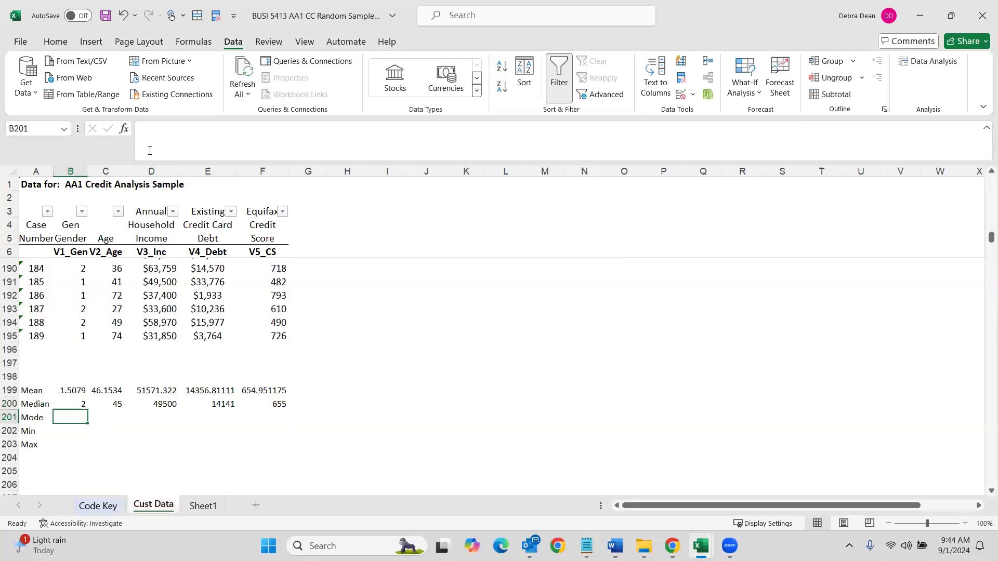
Enter =MODE(B7:B195) in B201 and fill it to F201, giving 2, 45, 52750, 25164, 592.9
click(125, 129)
text(mode)
key(Return)
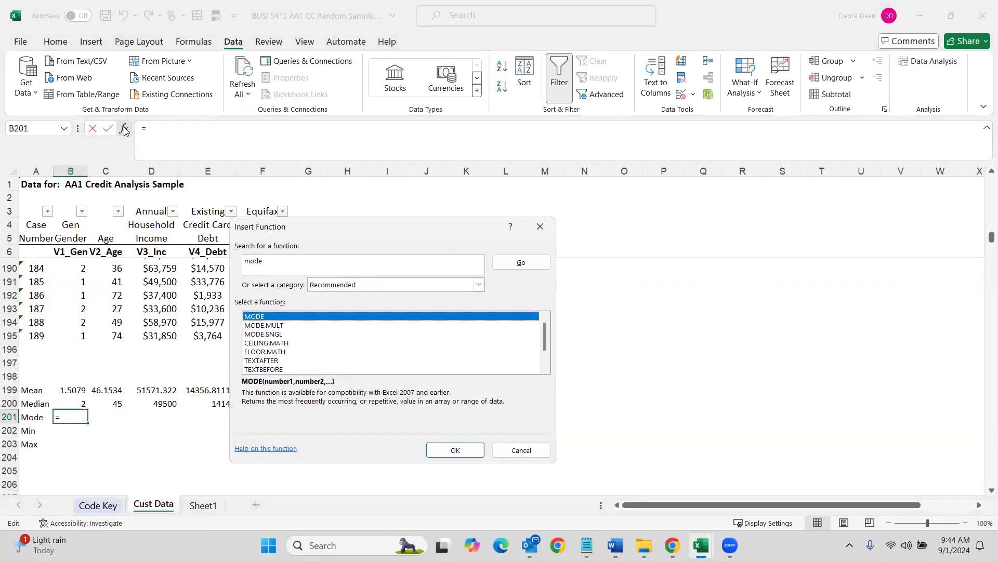
double_click(259, 316)
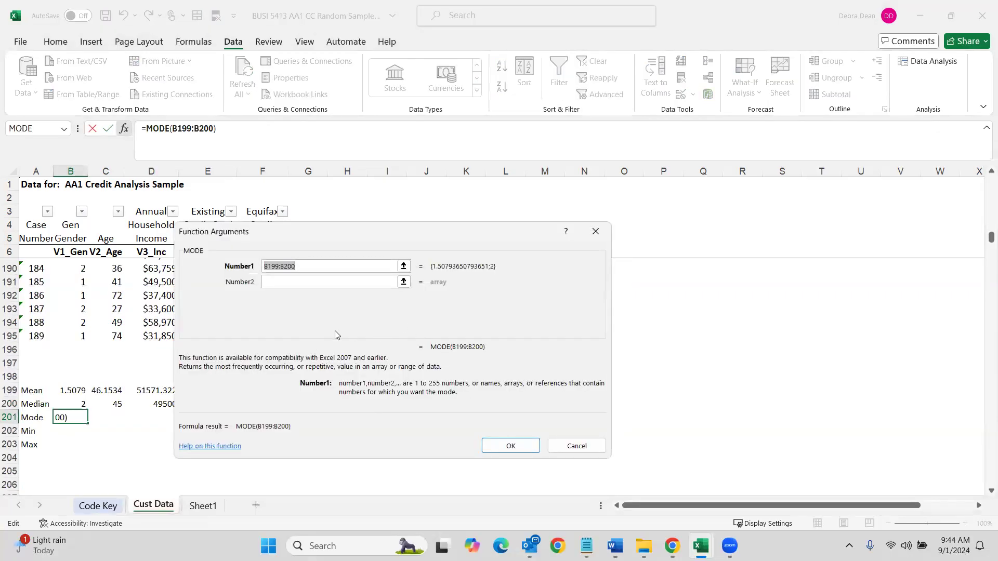
click(311, 270)
key(BackSpace)
key(BackSpace)
key(BackSpace)
key(BackSpace)
key(BackSpace)
key(BackSpace)
key(BackSpace)
key(BackSpace)
key(BackSpace)
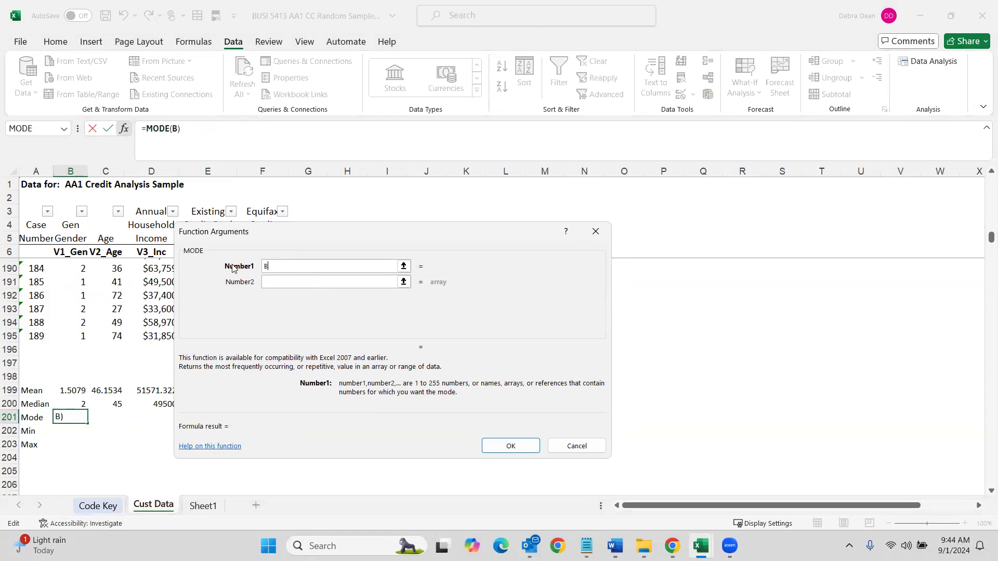
text(b7:b195)
key(Return)
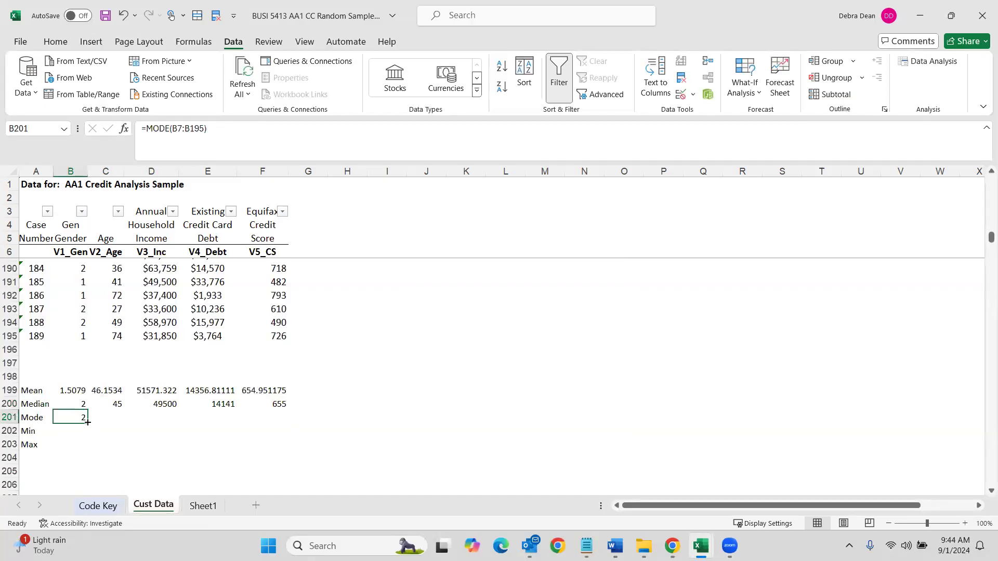
drag(88, 422, 288, 423)
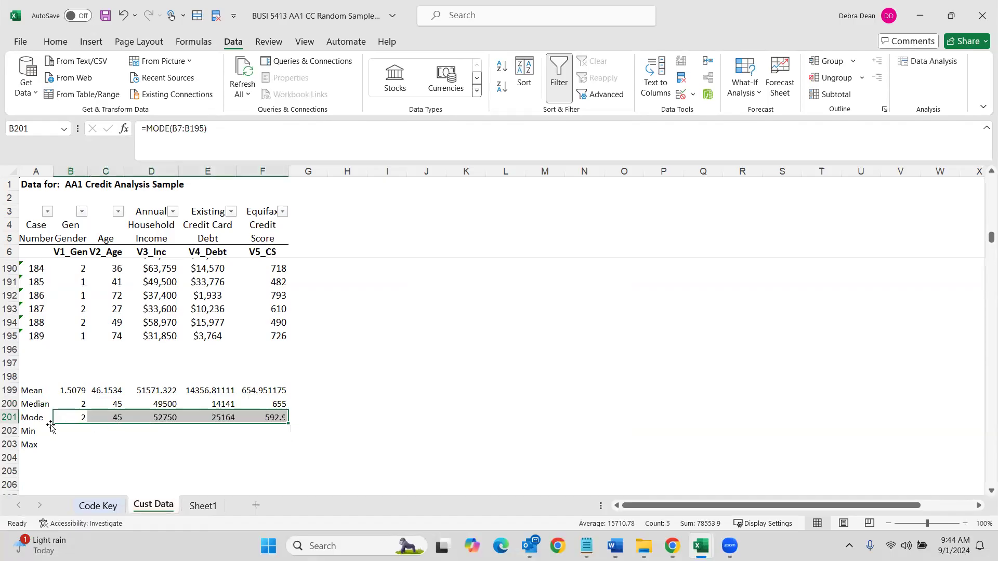
click(73, 431)
Enter =MIN(B7:B195) in B202 and fill it to F202, giving 1, 19, 24750, 1157.2, 348
click(124, 129)
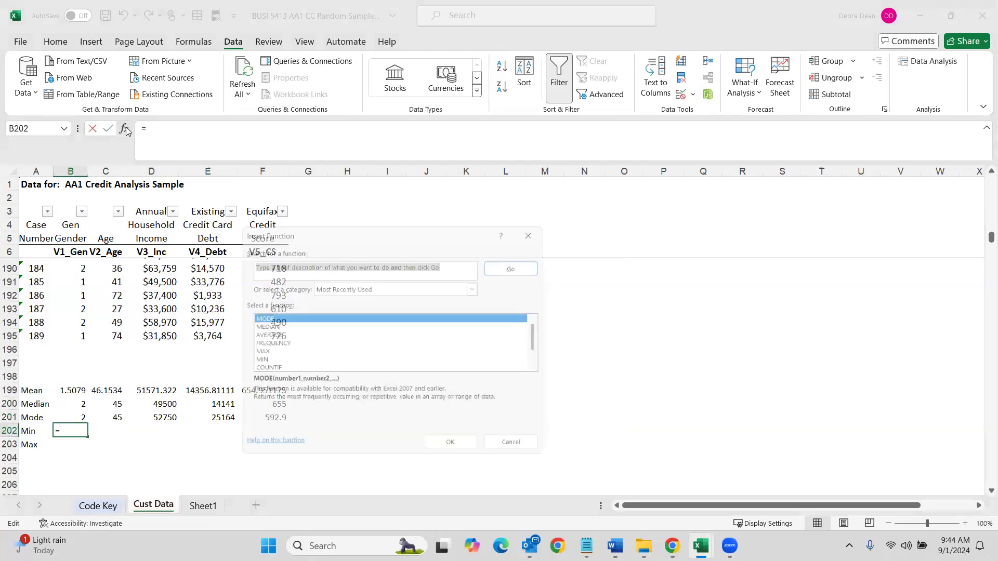
text(min)
key(Return)
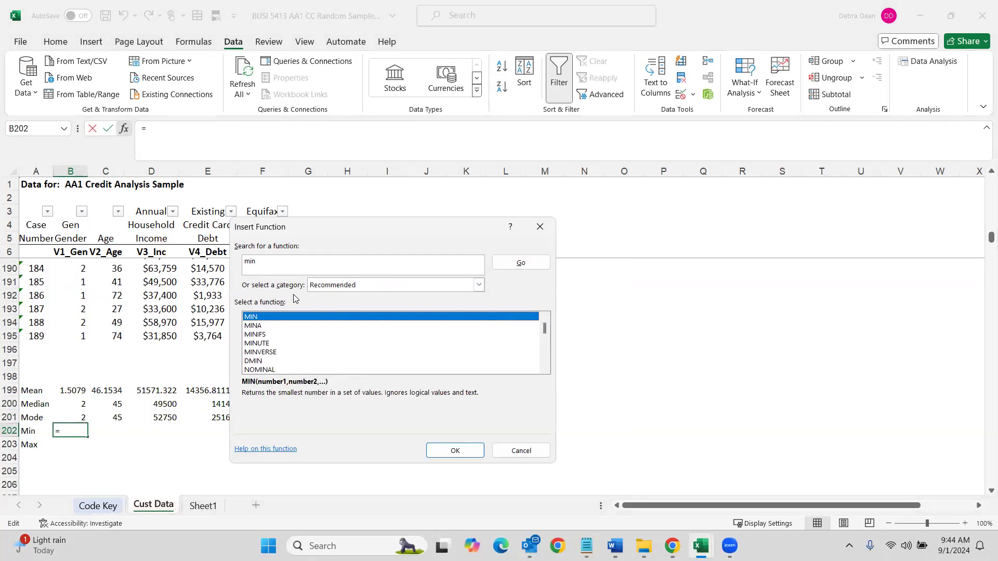
double_click(258, 318)
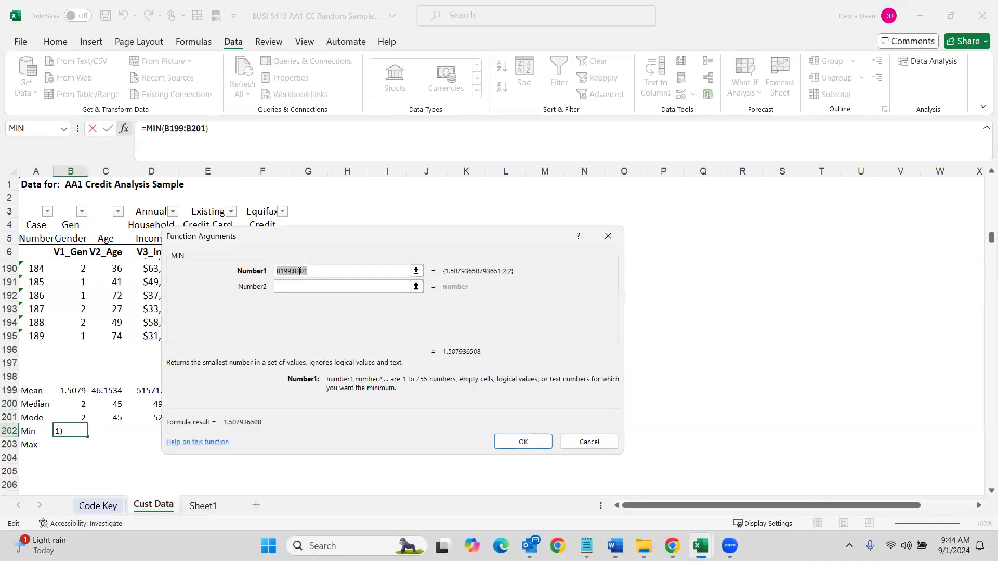
text(b7)
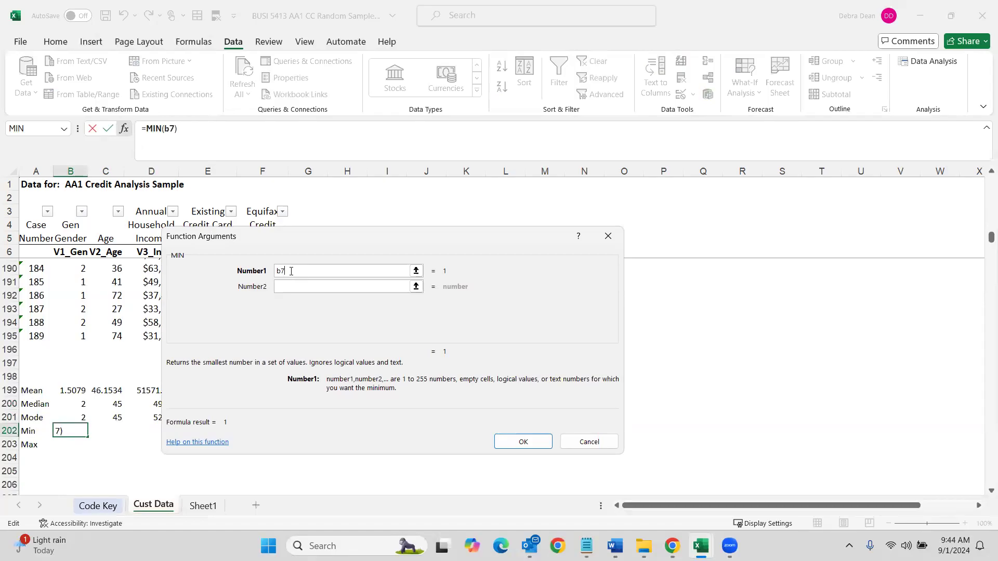
text(:b195)
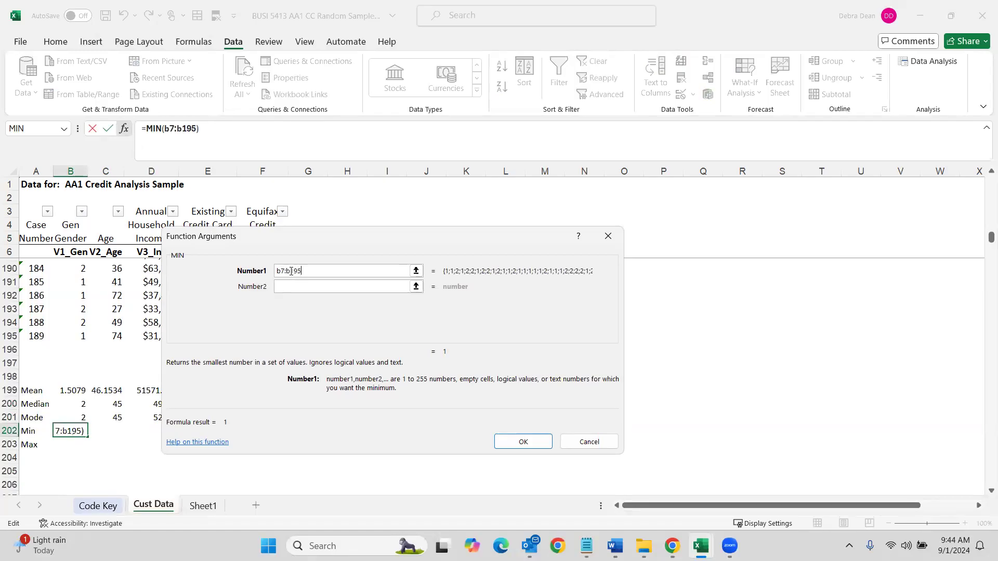
key(Return)
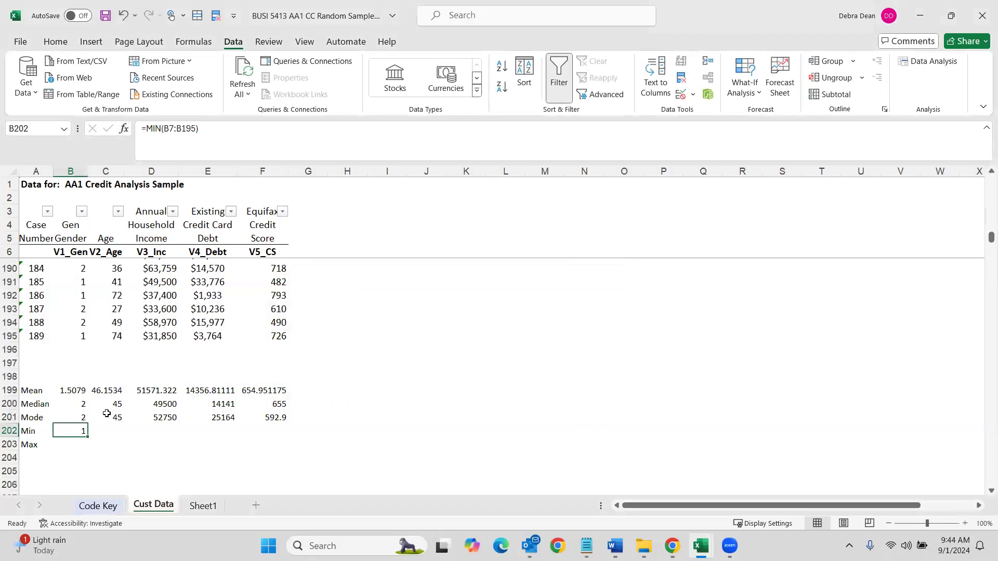
drag(88, 437, 283, 437)
Enter =MAX(B7:B195) in B203 and fill it to F203, giving 2, 75, 105750, 41645, 846.4625
click(73, 443)
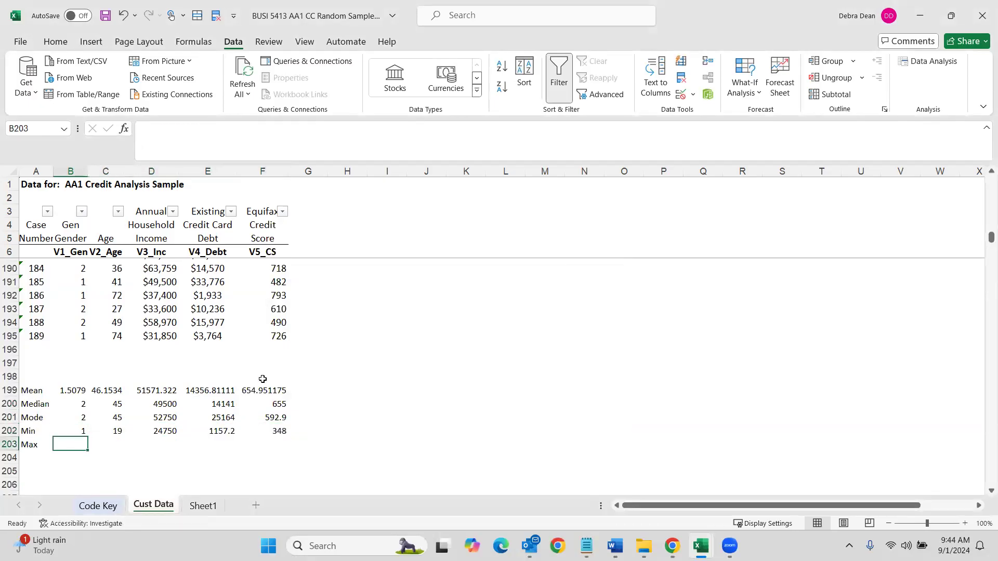
click(126, 134)
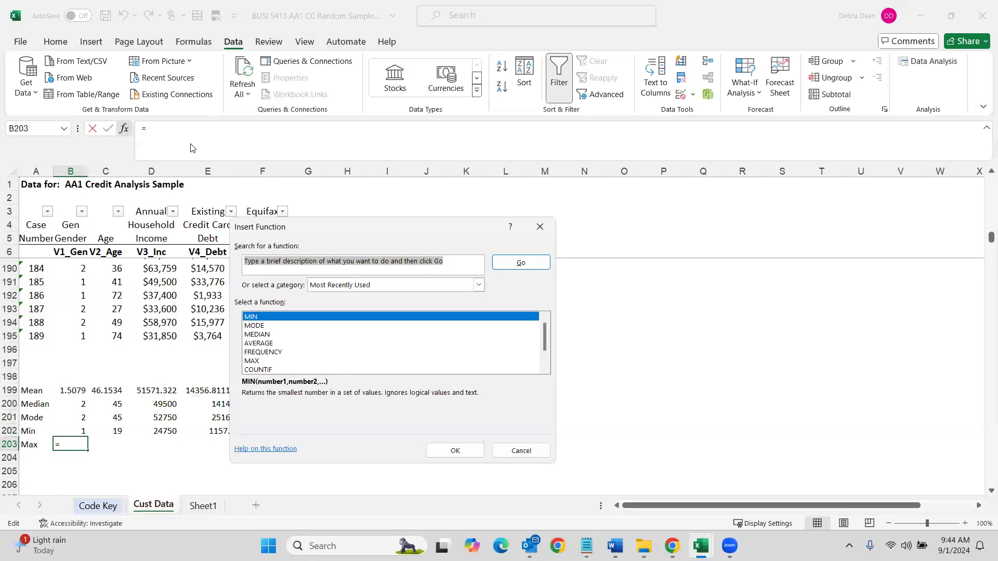
text(max)
key(Return)
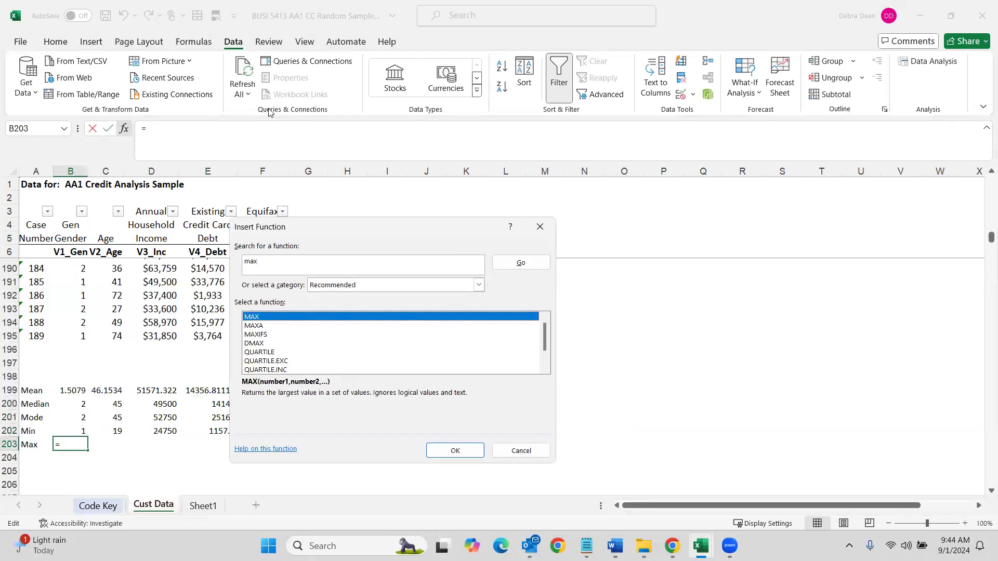
double_click(252, 320)
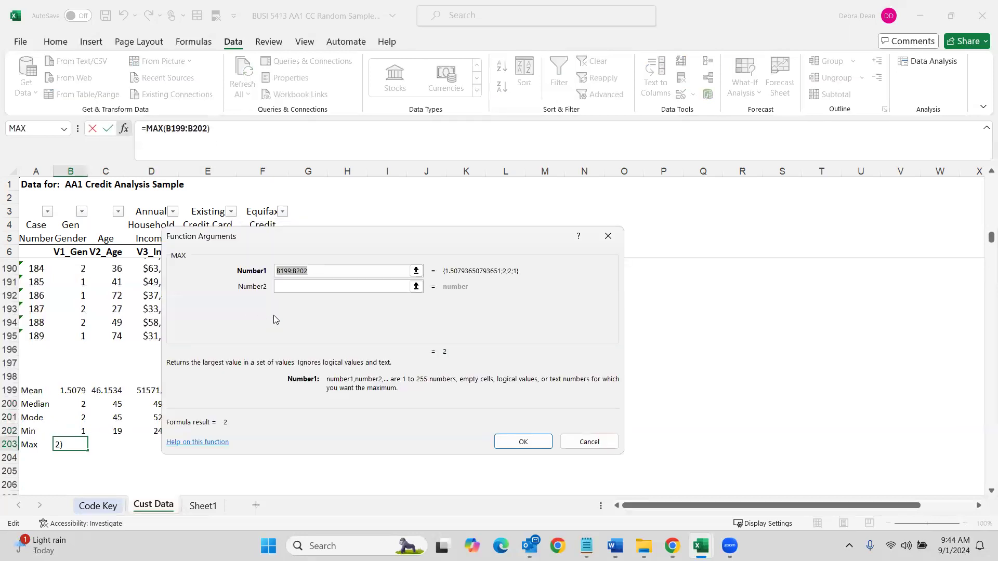
text(b7:b195)
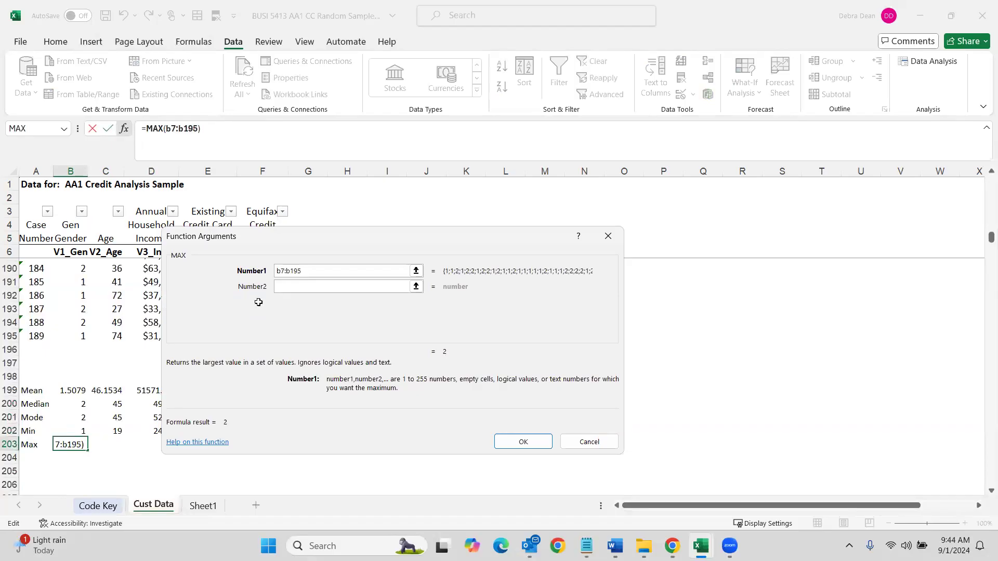
key(Return)
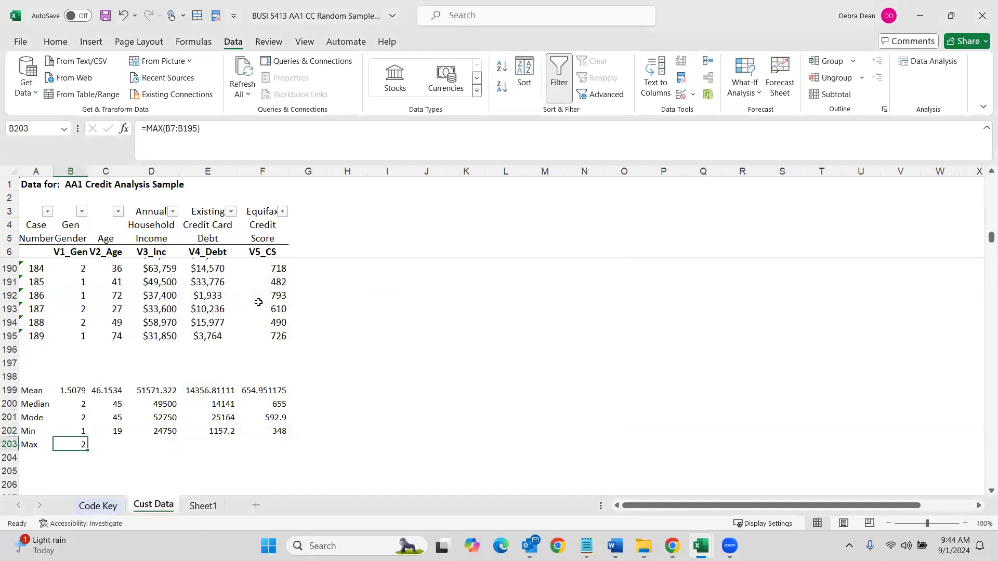
drag(88, 451, 281, 451)
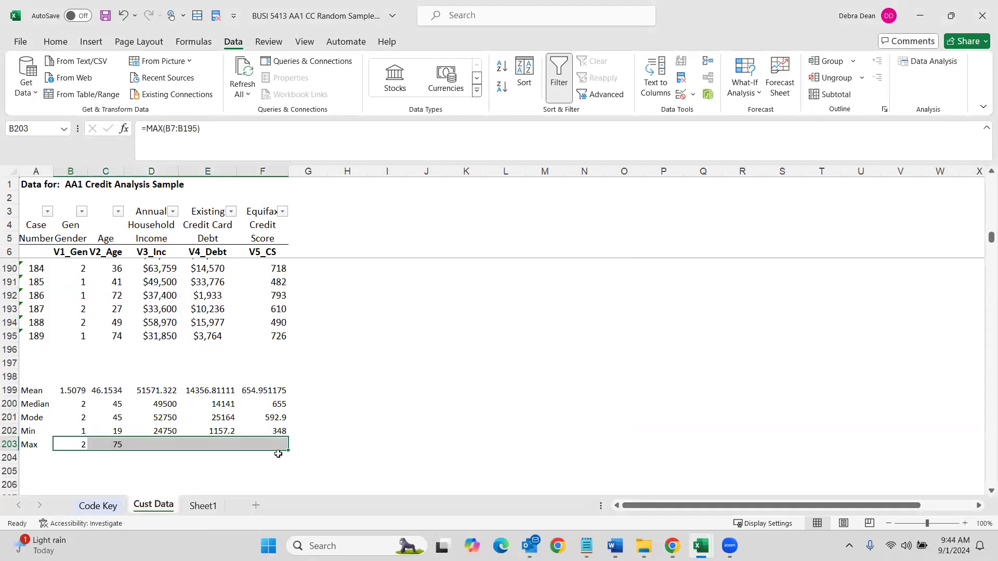
Format the summary statistics in B199:F203 as Number with two decimal places
click(76, 390)
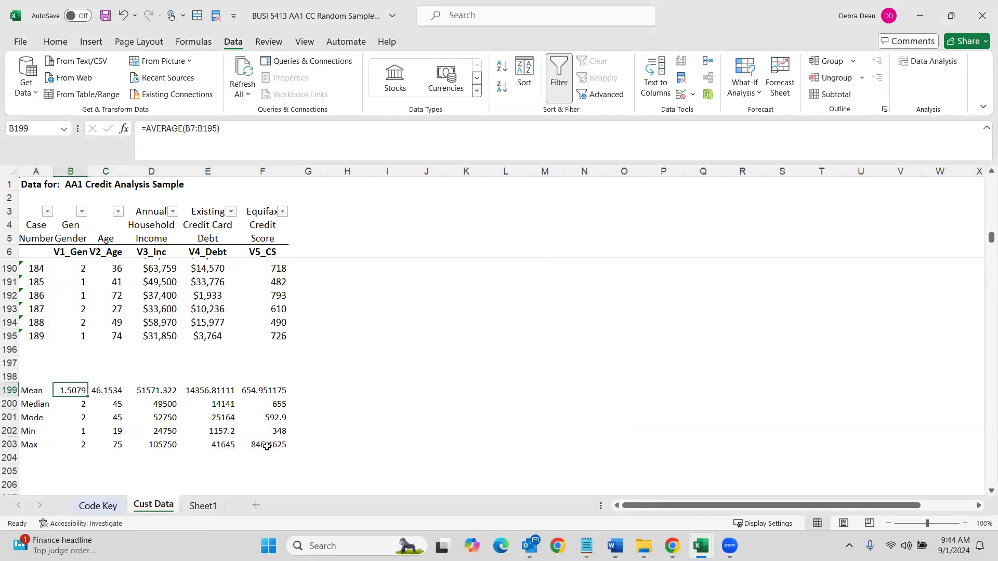
drag(267, 447, 72, 391)
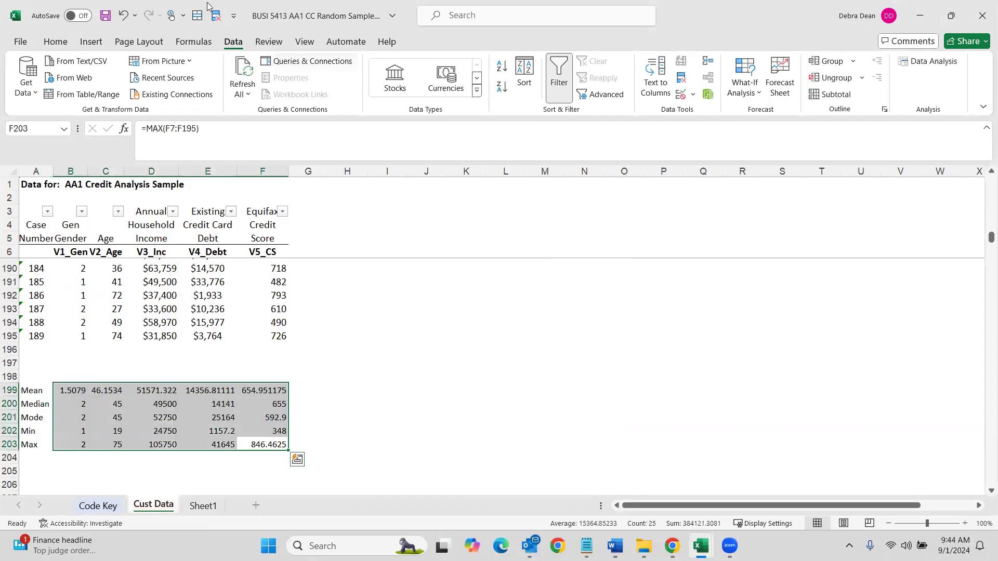
click(55, 41)
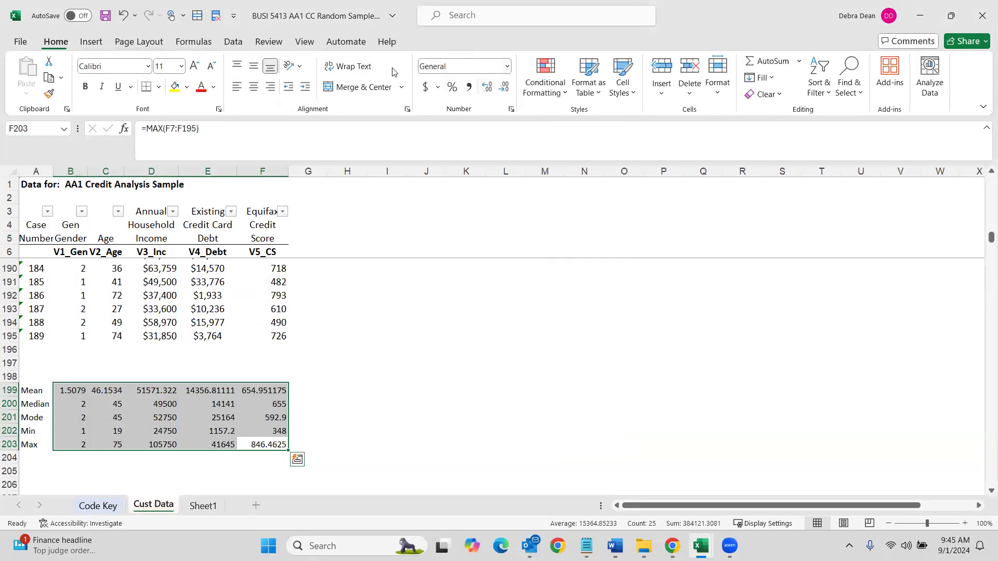
click(504, 89)
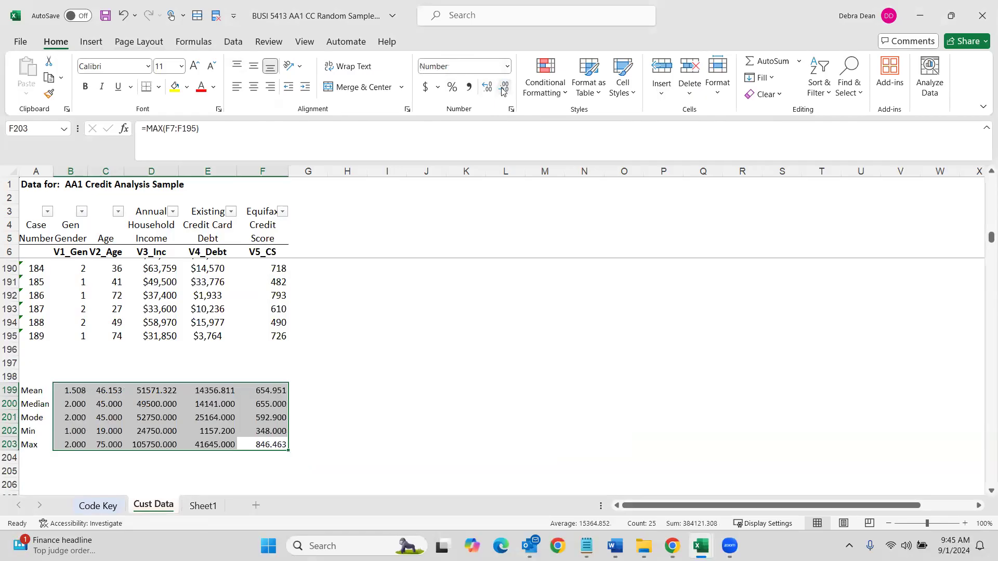
click(488, 88)
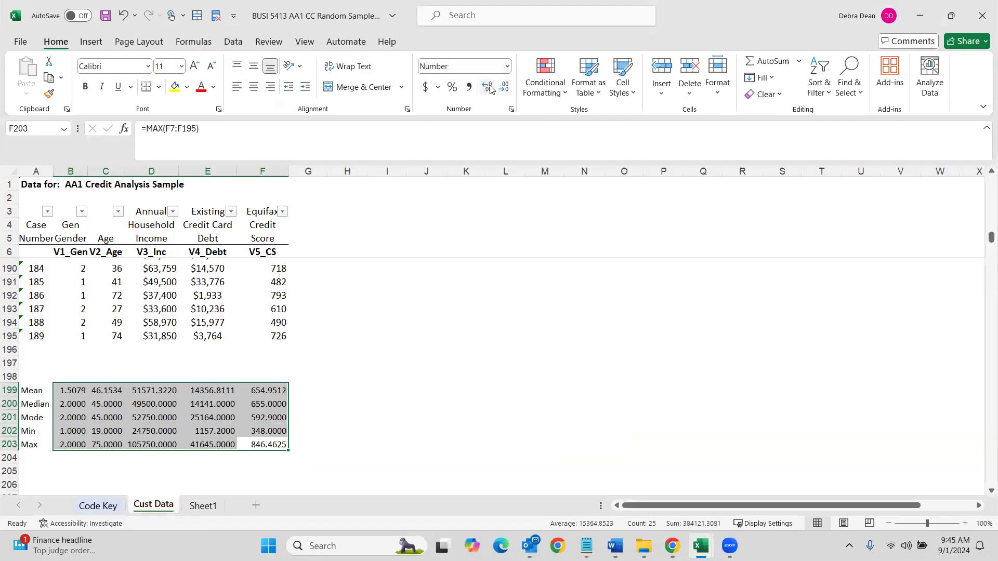
click(490, 89)
click(505, 88)
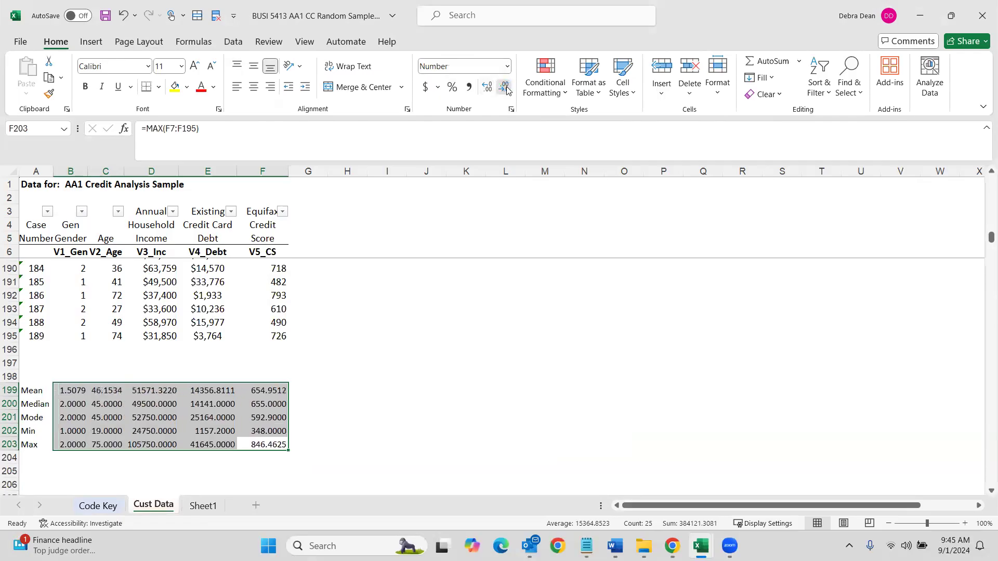
click(506, 88)
click(505, 88)
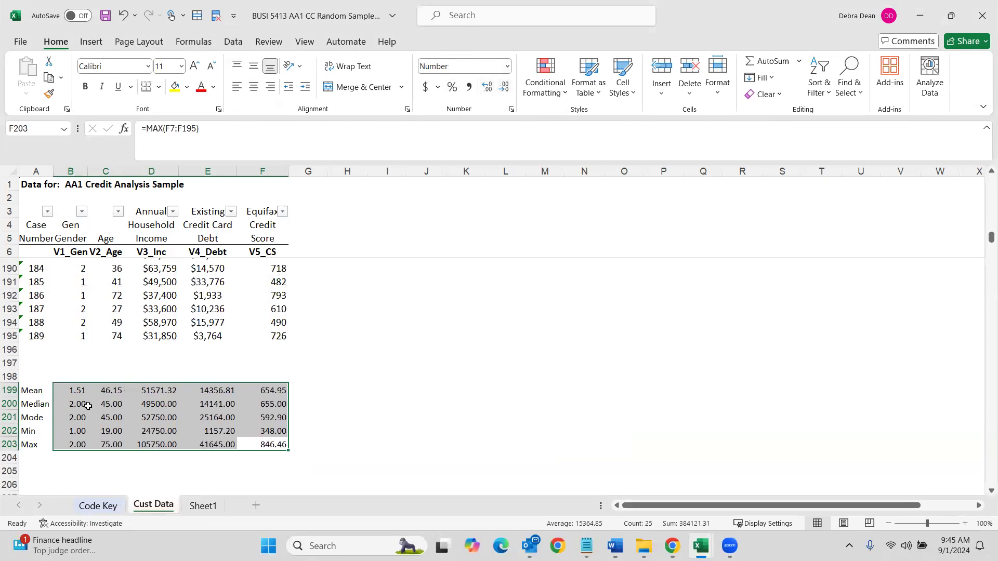
Round the gender and age statistics in B199:C203 to whole numbers
drag(79, 394, 82, 440)
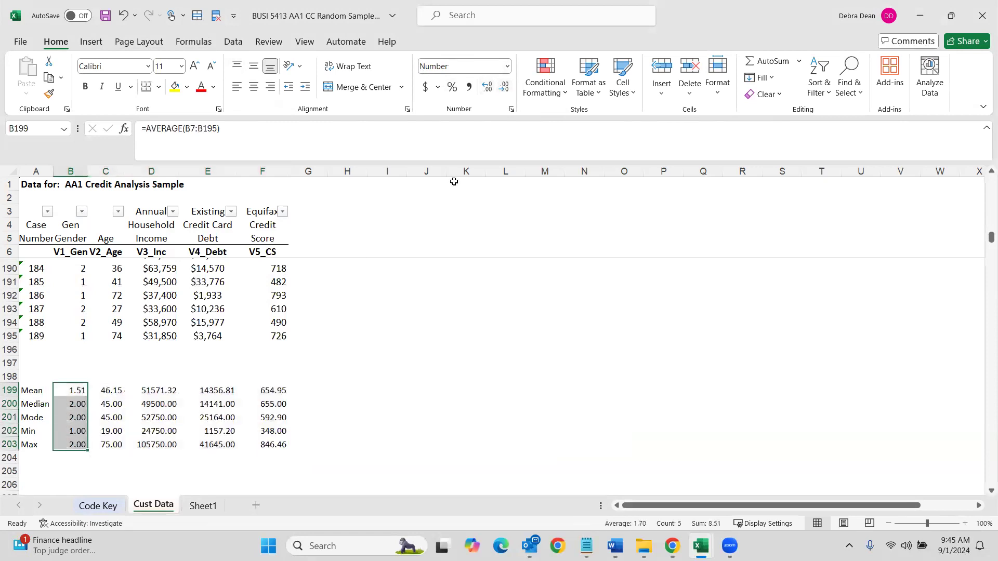
click(505, 87)
click(505, 87)
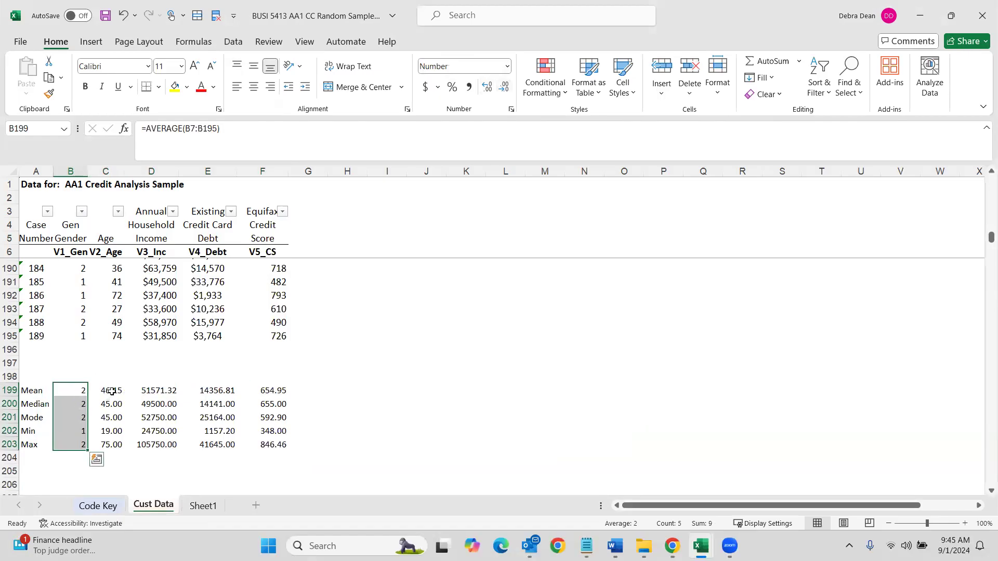
drag(116, 389, 107, 445)
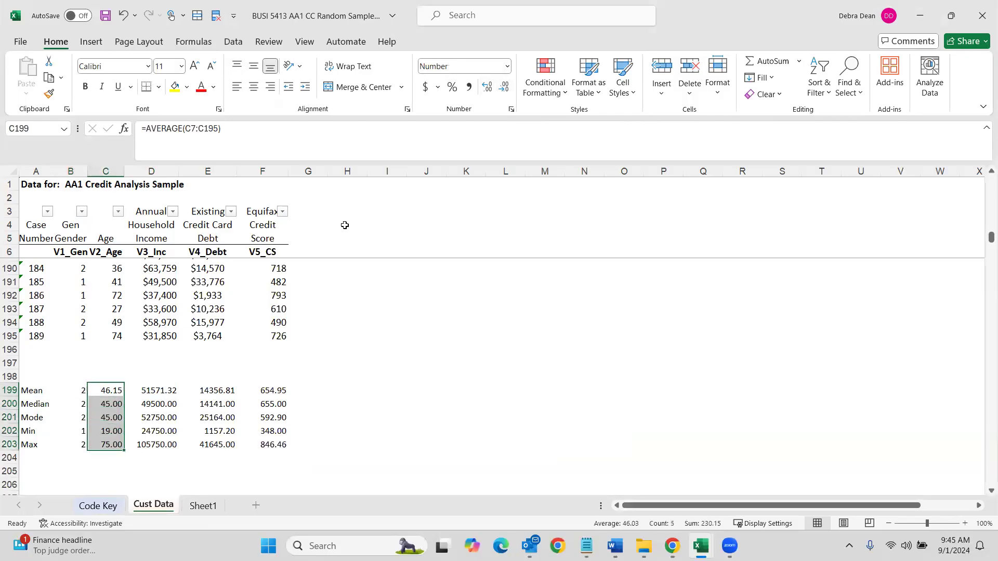
click(505, 89)
click(505, 89)
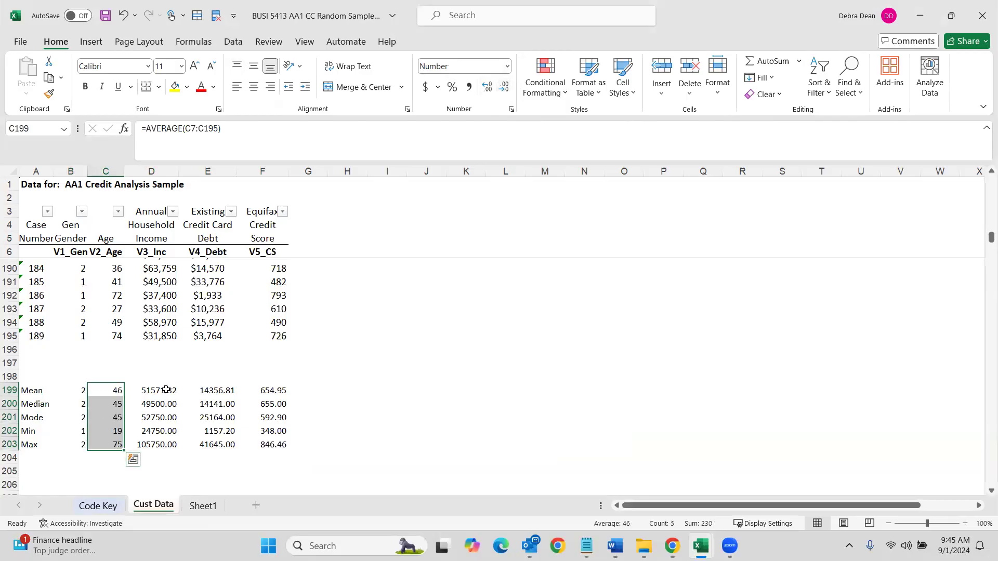
Apply Accounting format to the income and debt statistics and autofit column D
drag(166, 390, 210, 444)
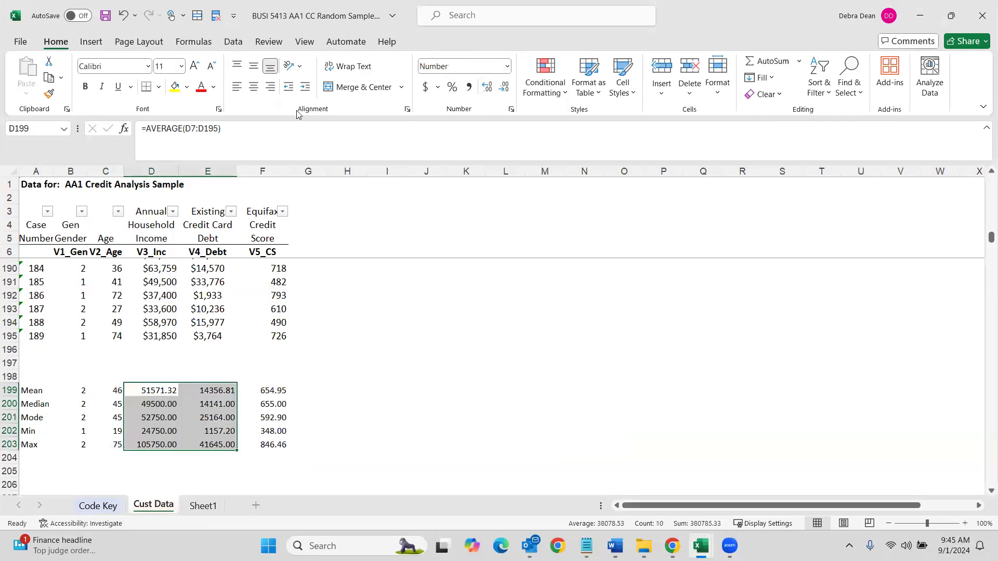
click(425, 87)
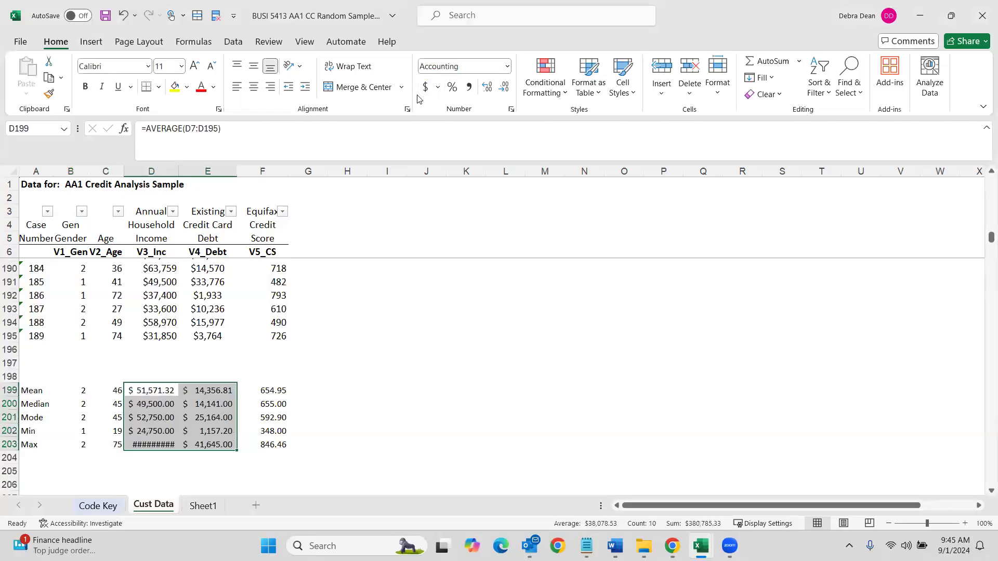
double_click(180, 170)
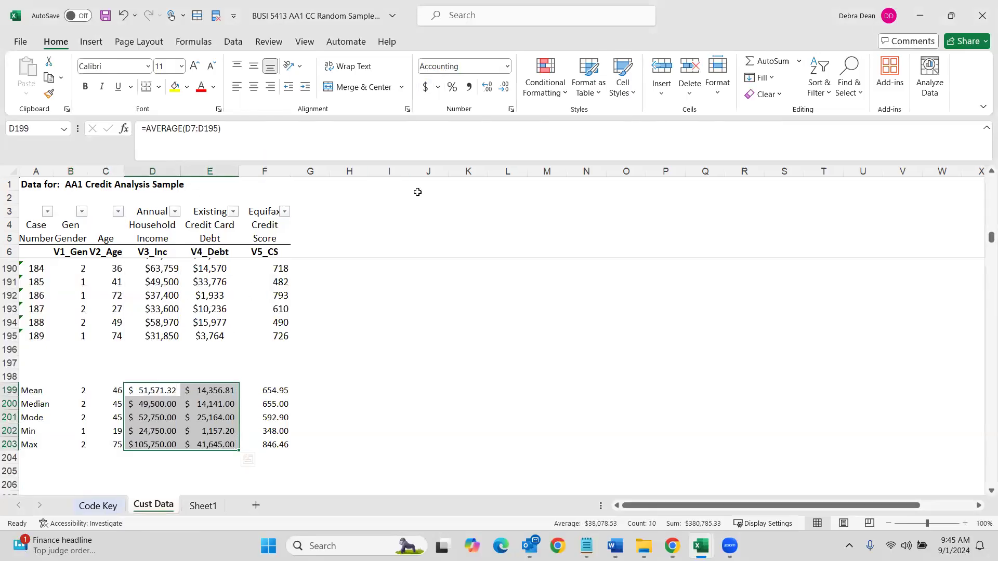
Round the credit score statistics in F199:F203 to whole numbers
drag(277, 392, 276, 446)
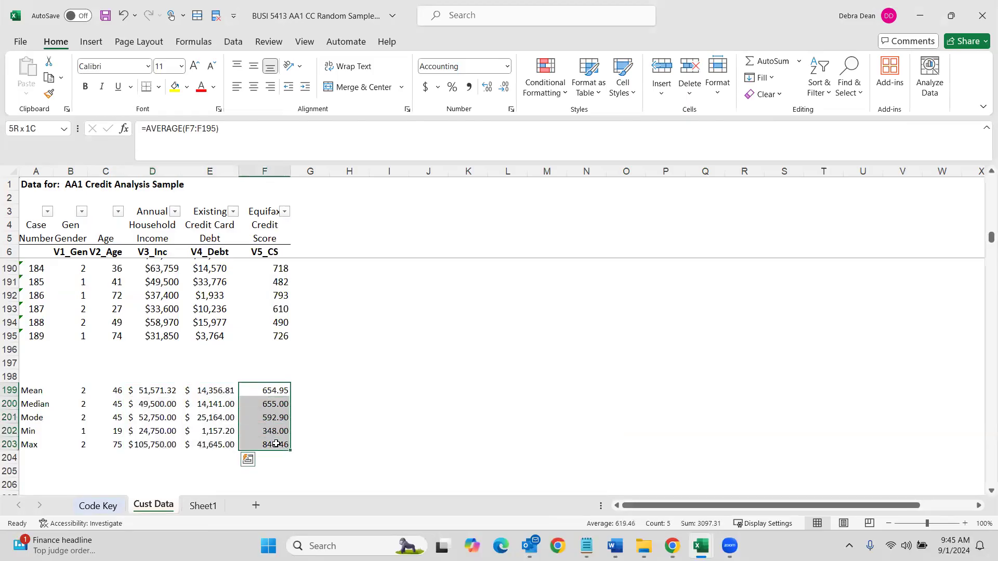
click(503, 89)
click(503, 90)
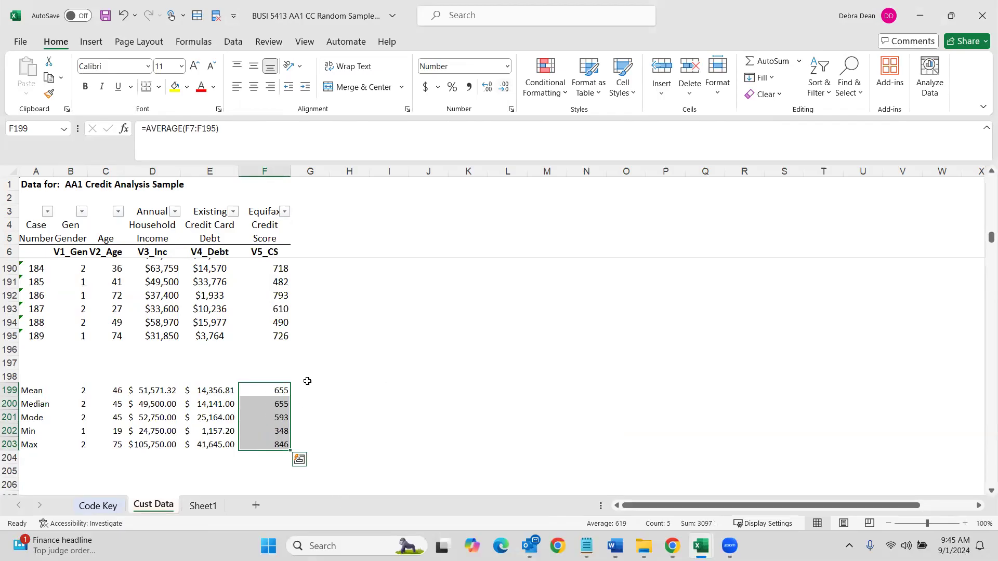
click(385, 406)
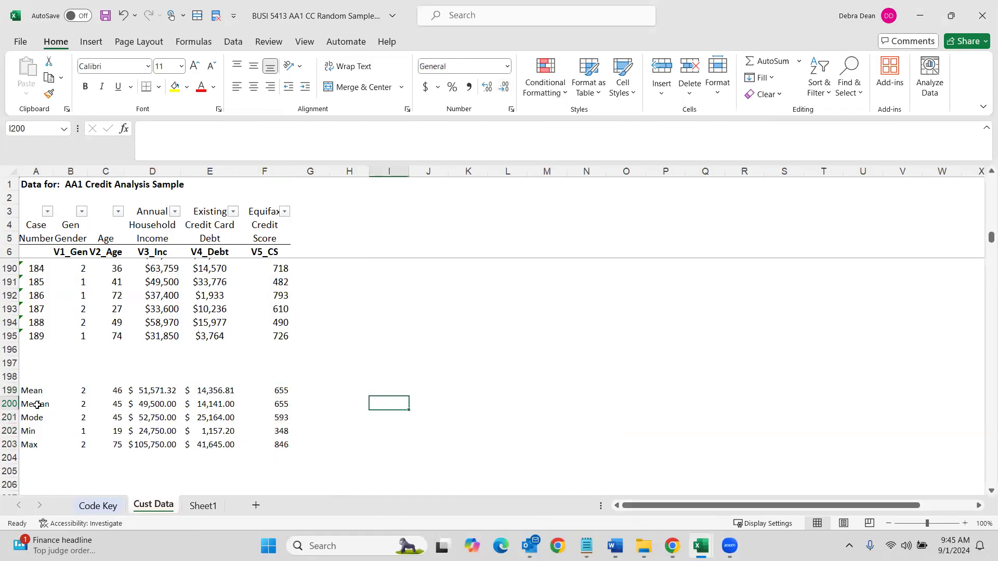
drag(30, 390, 284, 445)
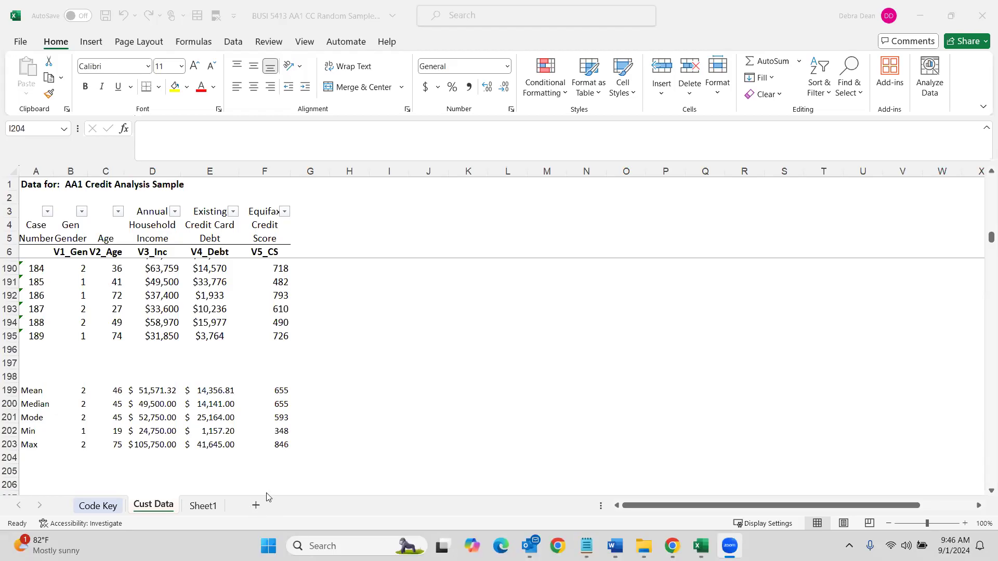
Add Sheet3, then preview Recommended Charts for the V2_Age column on Cust Data
click(259, 505)
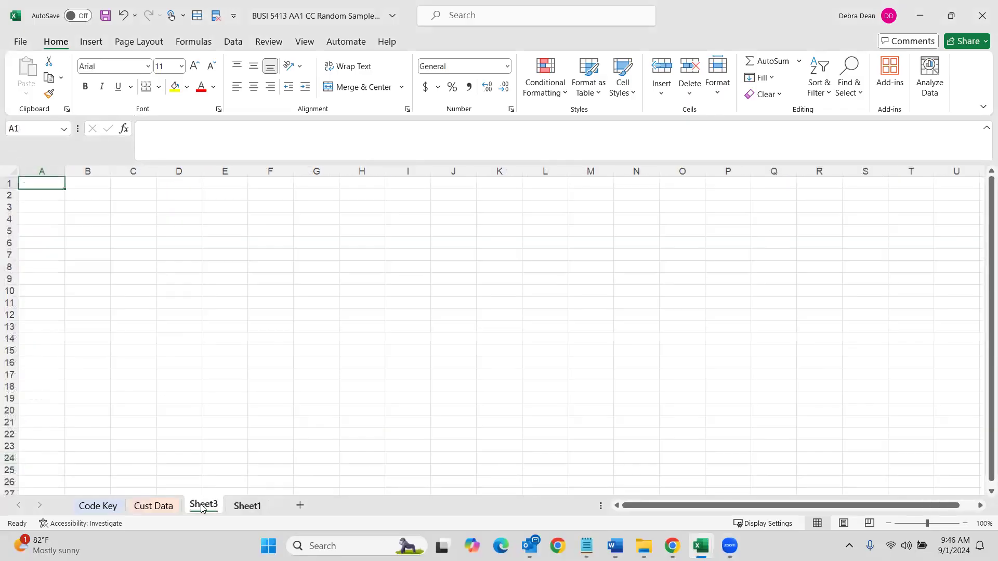
click(156, 506)
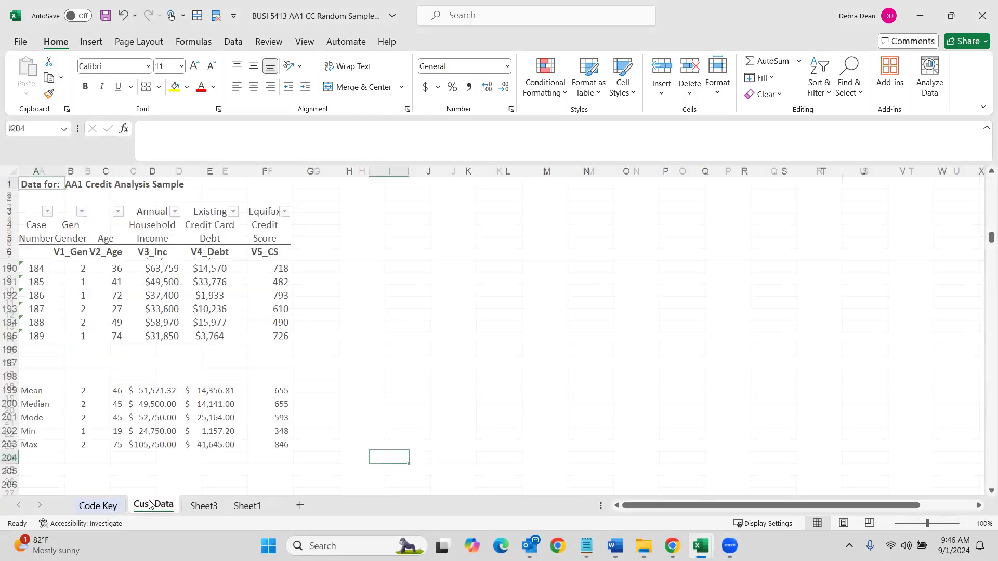
scroll(128, 348, up, 18)
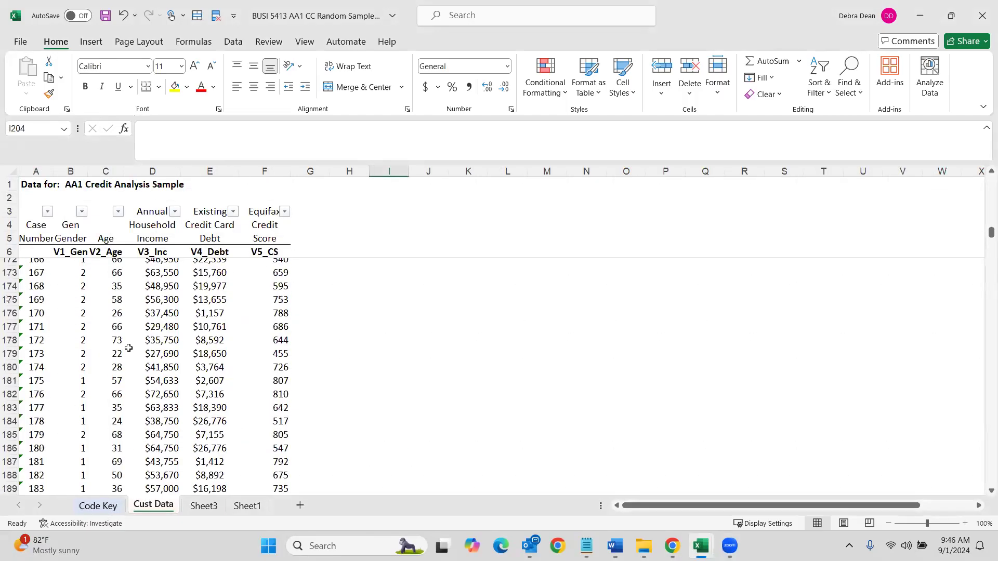
scroll(128, 348, up, 20)
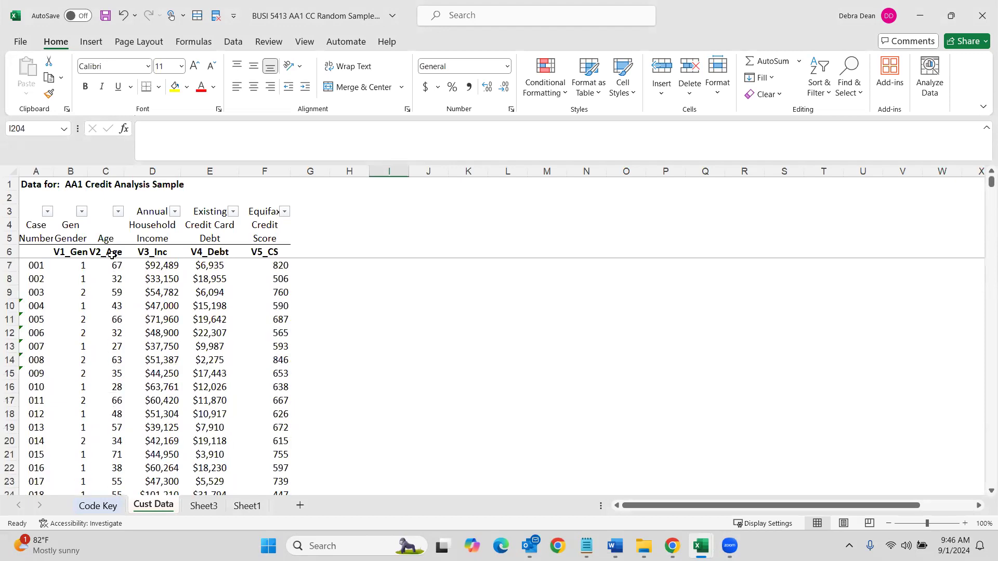
drag(114, 253, 117, 456)
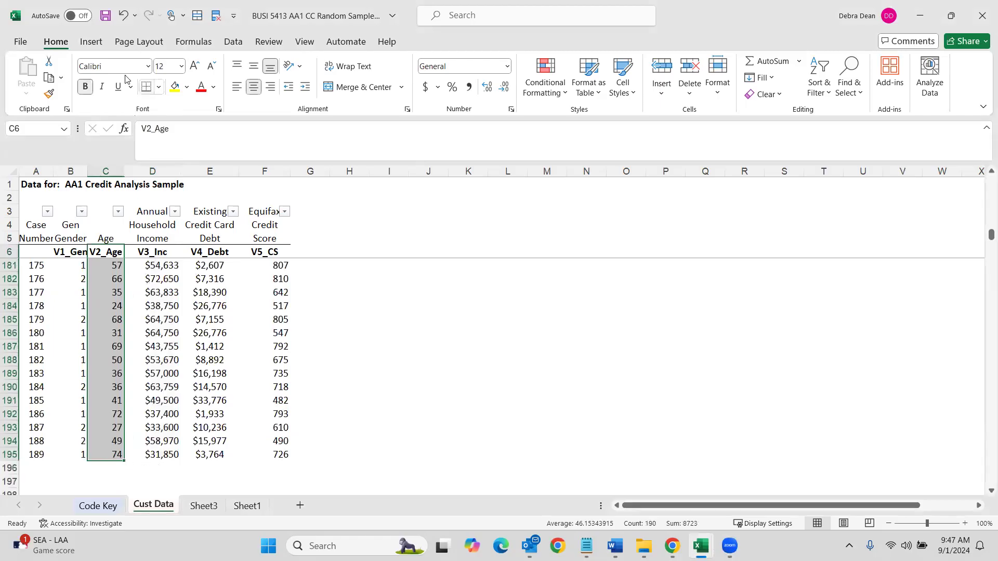
click(91, 41)
click(318, 74)
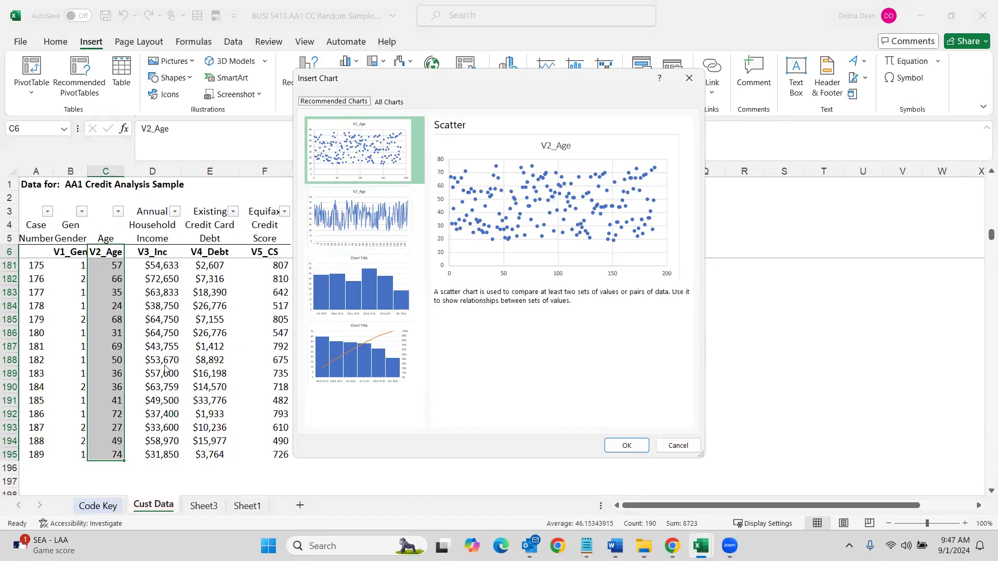
Close the chart preview and paste the copied V2_Age column into column A of Sheet3
click(678, 445)
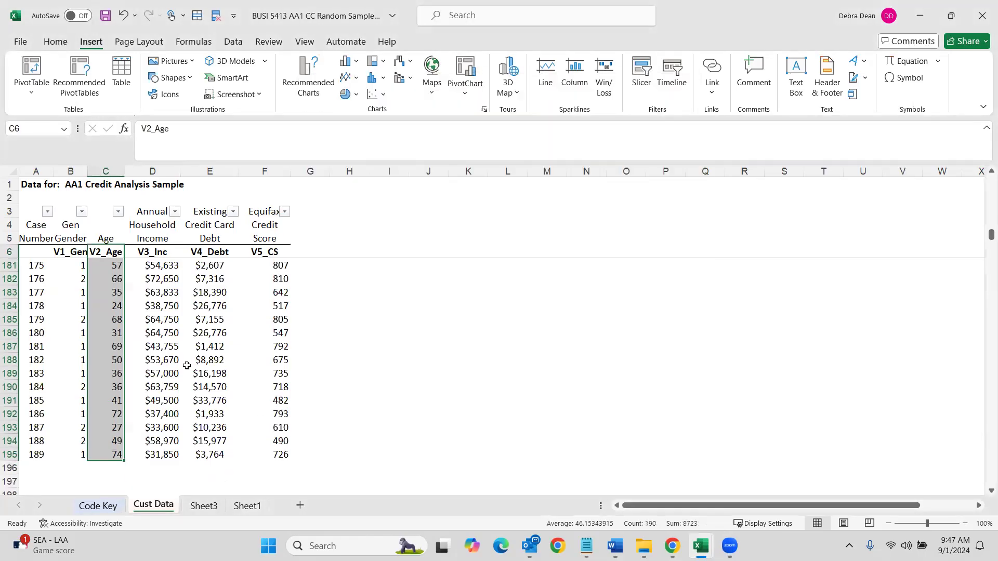
right_click(110, 317)
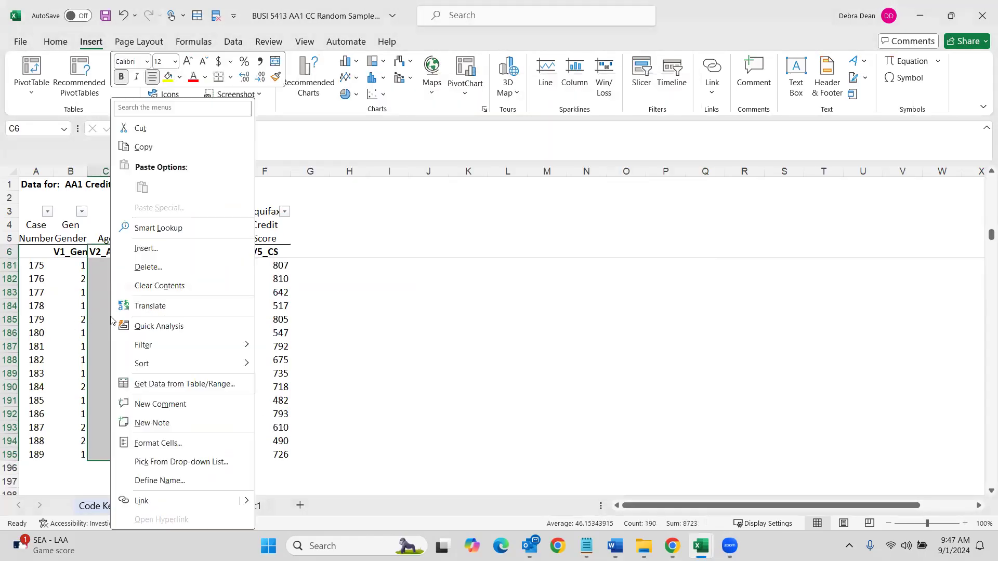
click(143, 147)
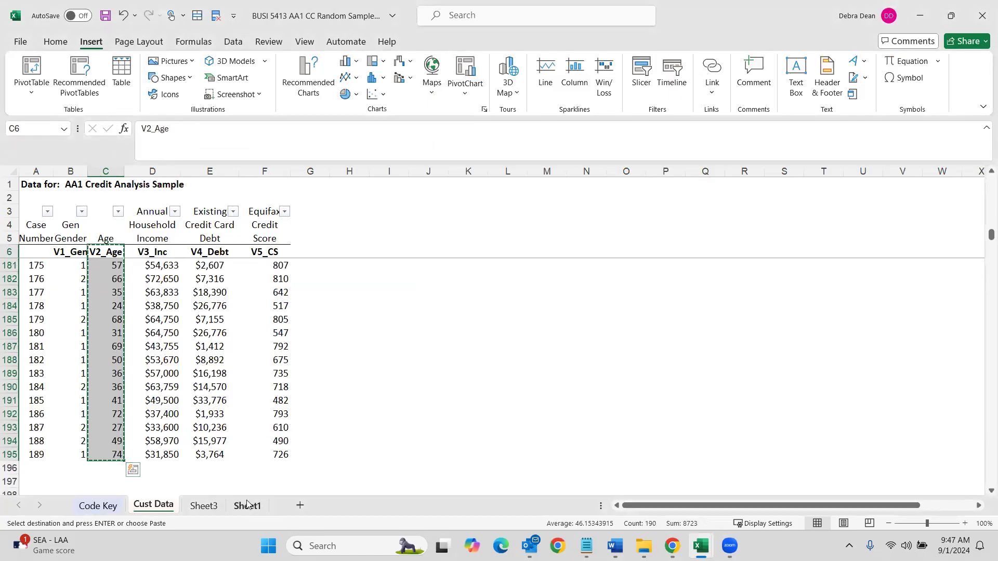
click(204, 506)
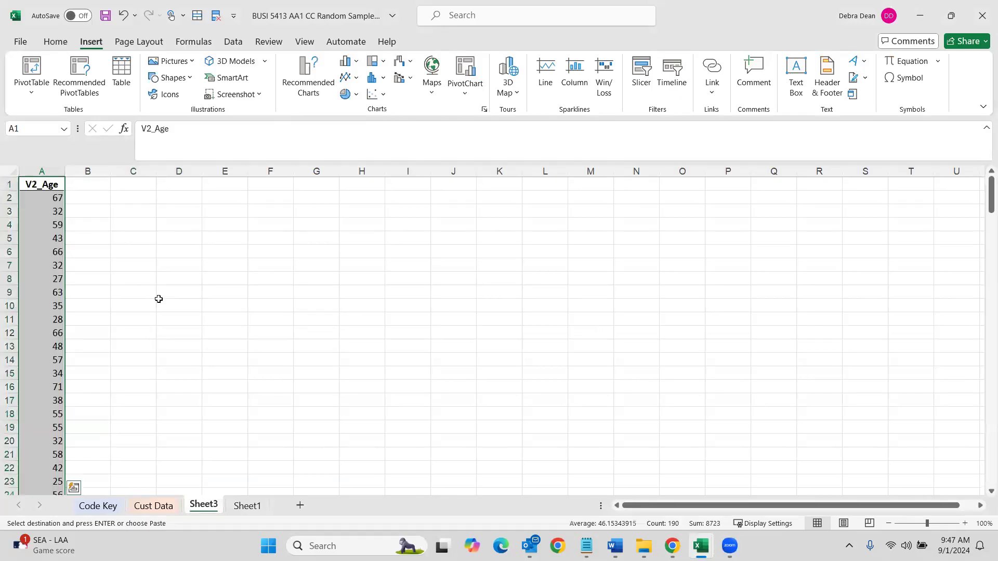
key(ctrl+v)
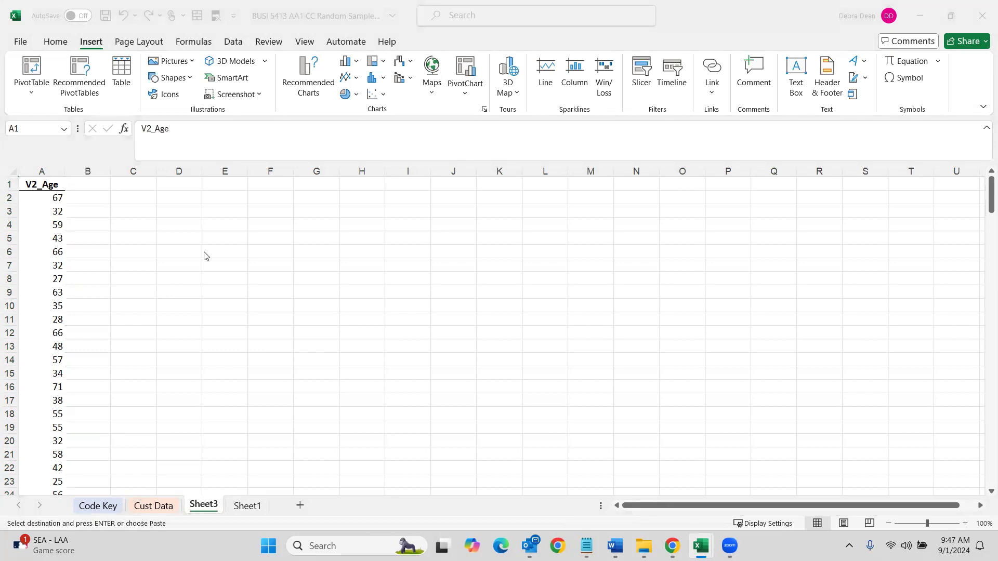
click(171, 182)
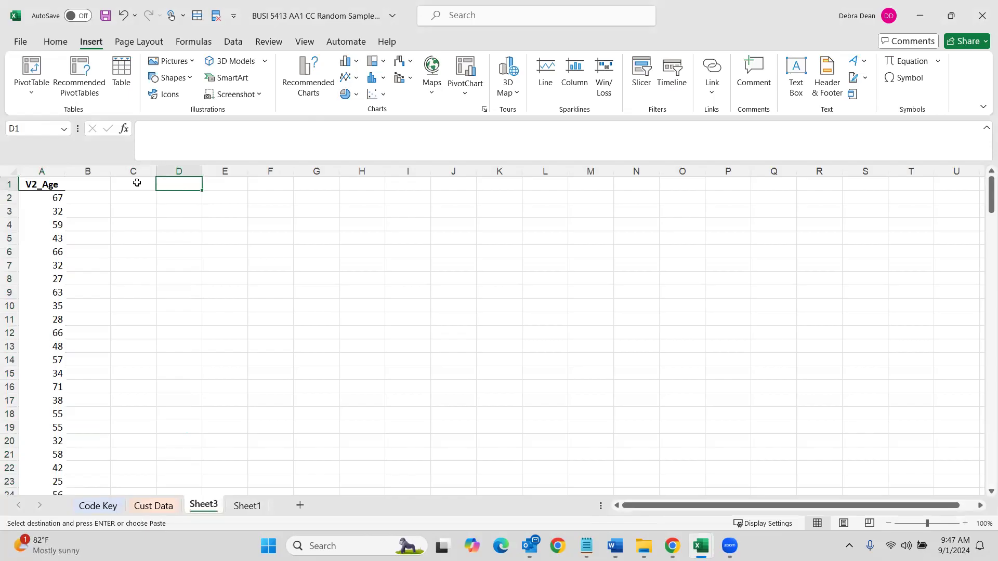
click(102, 183)
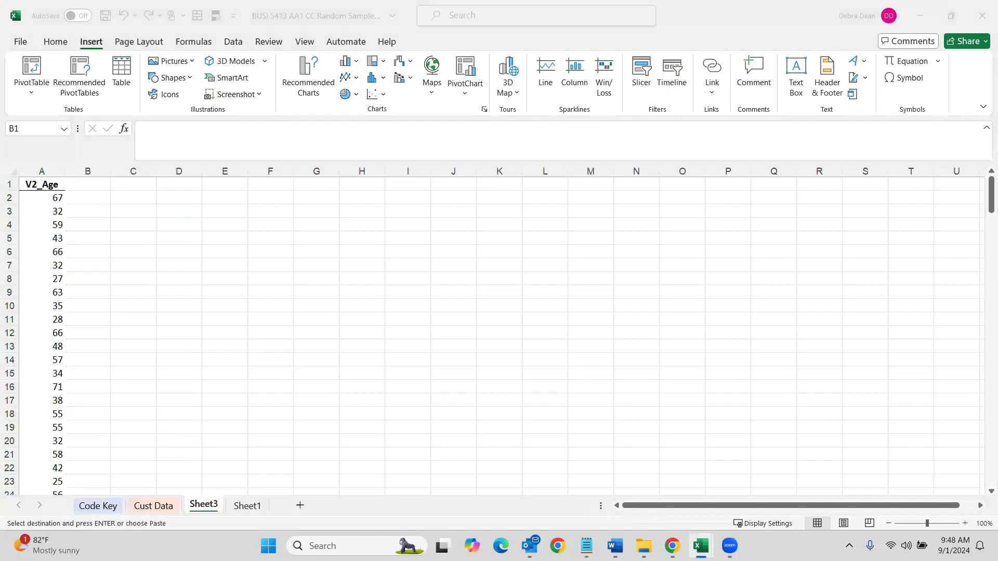
Paste the Age Group (bin label) list, <=10 through >70, into column C and autofit it
click(134, 171)
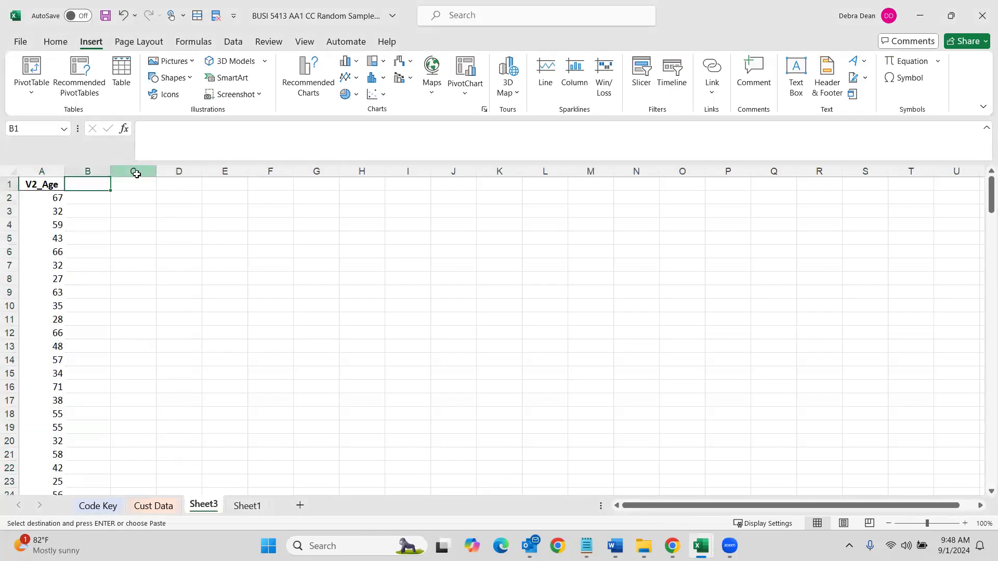
key(Return)
double_click(204, 172)
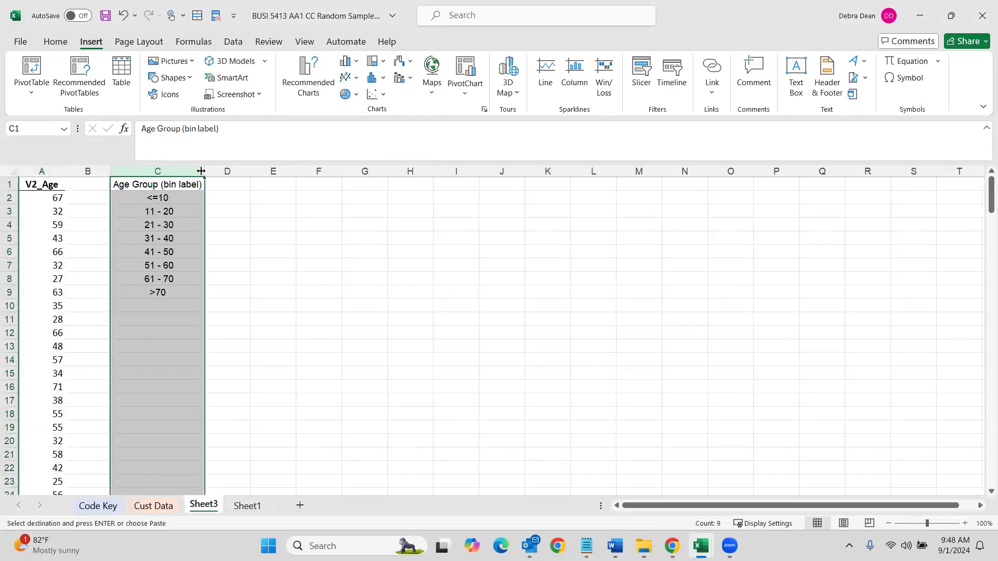
click(192, 197)
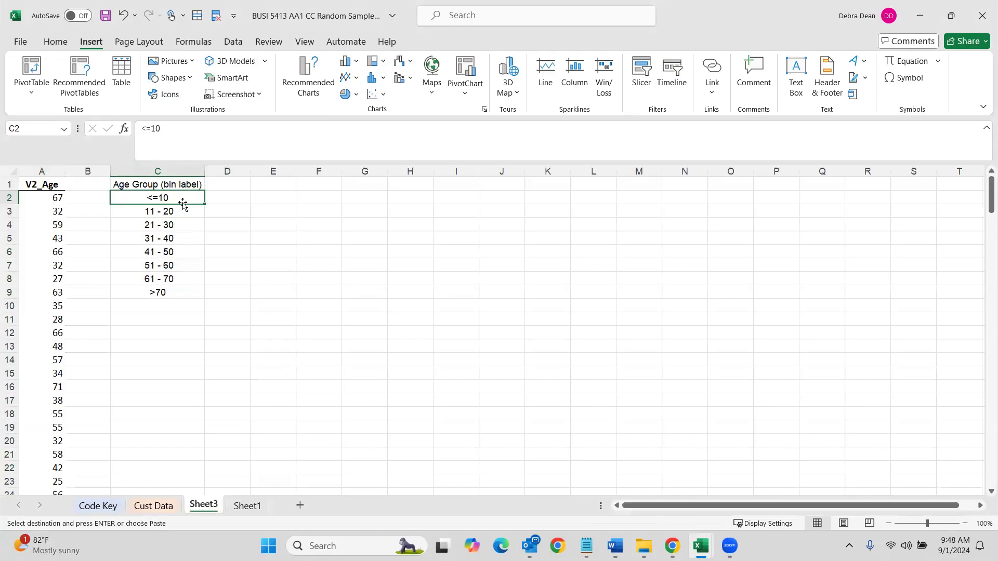
Add a filter to the V2_Age column on Sheet3 without filtering any values
click(37, 171)
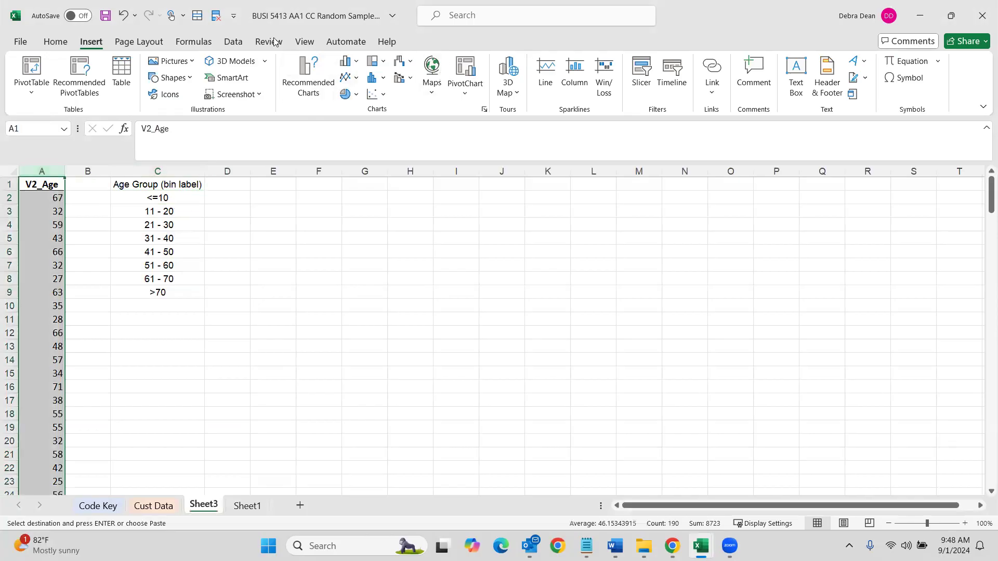
click(233, 42)
click(559, 78)
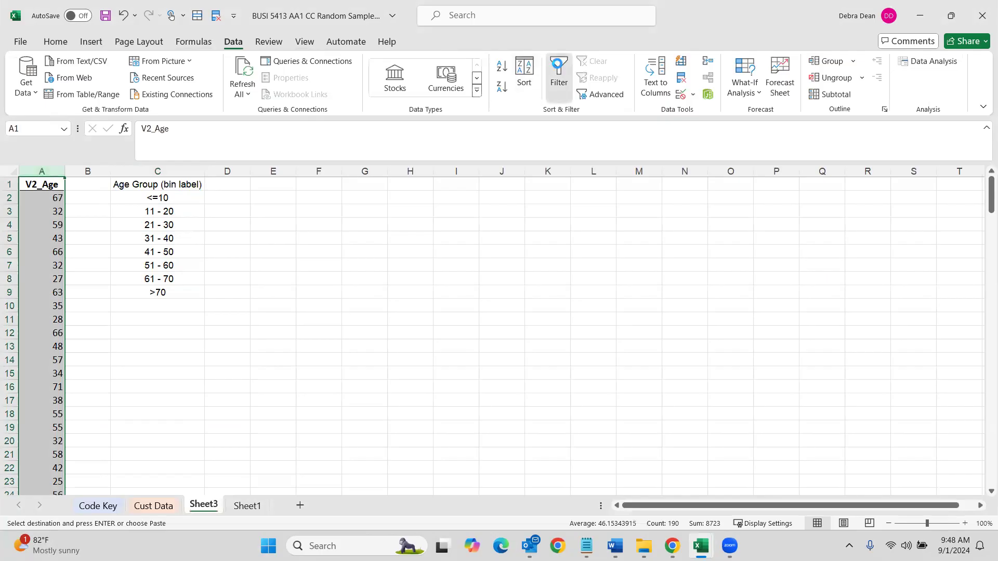
click(60, 185)
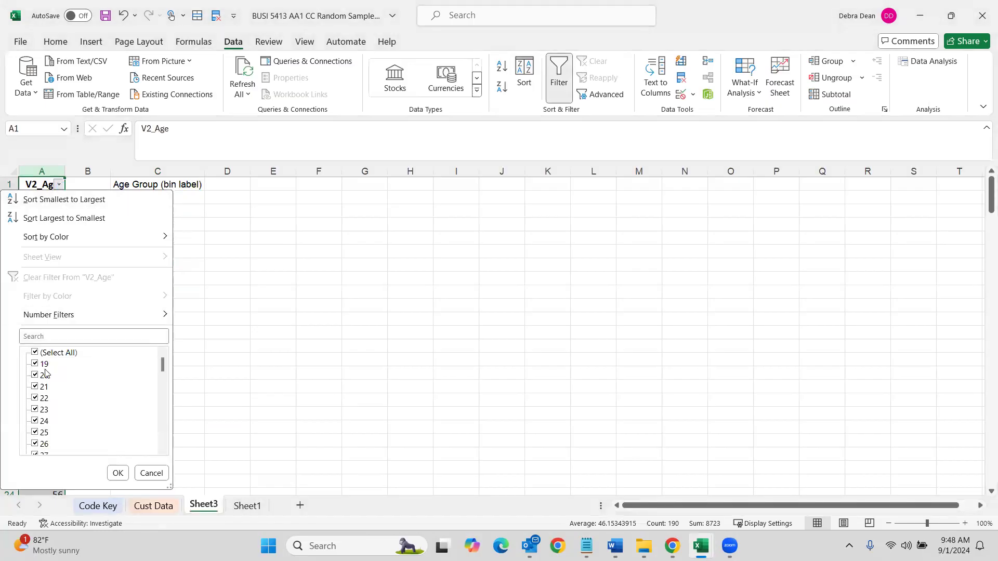
click(244, 229)
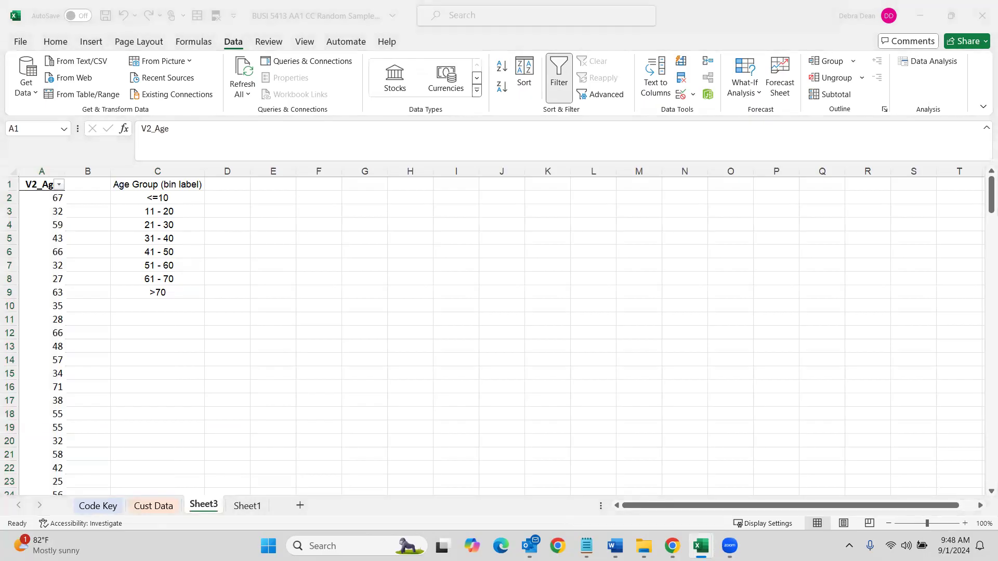
key(ctrl+c)
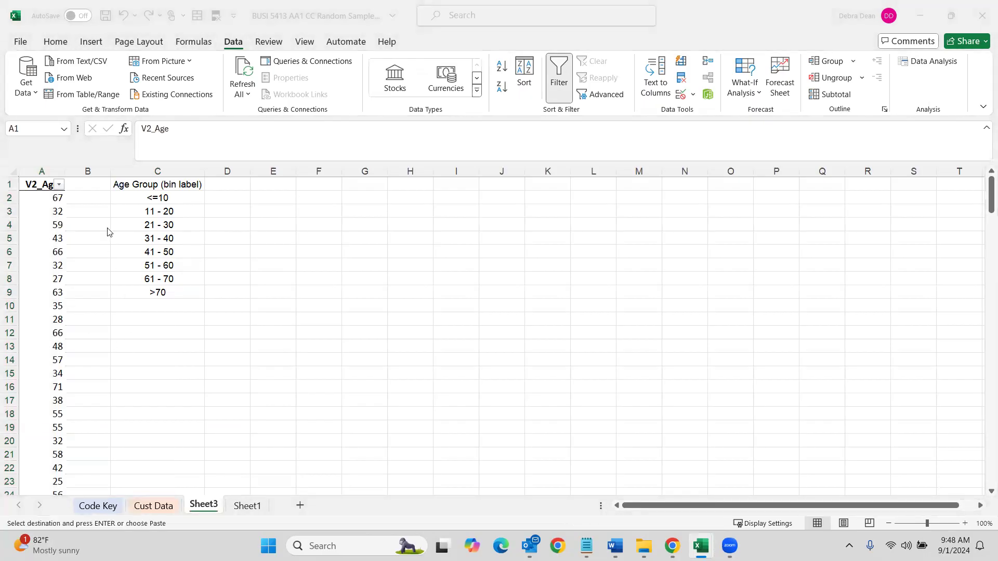
Paste the Bin Limit values 10–70 into column B of Sheet3
click(90, 181)
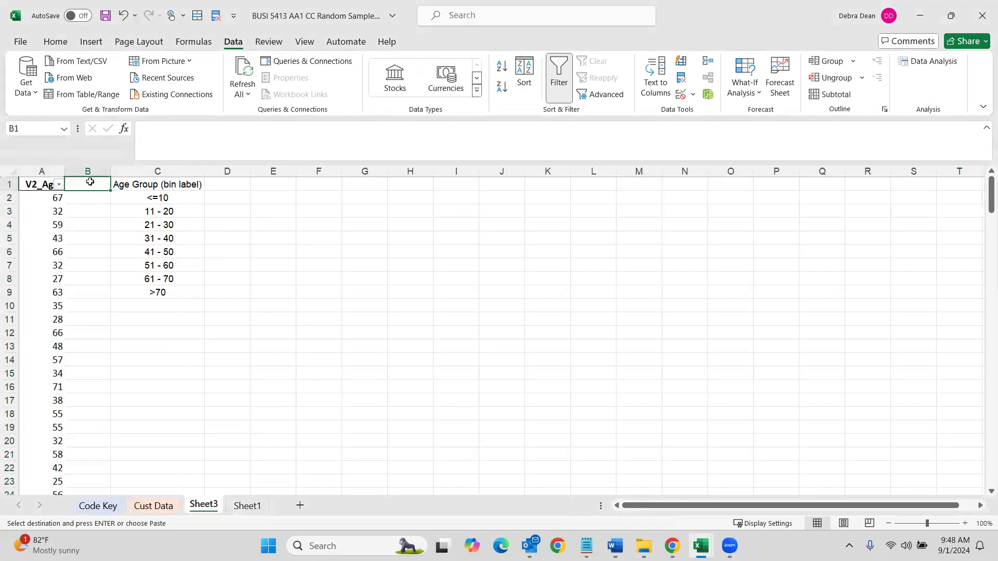
key(ctrl+v)
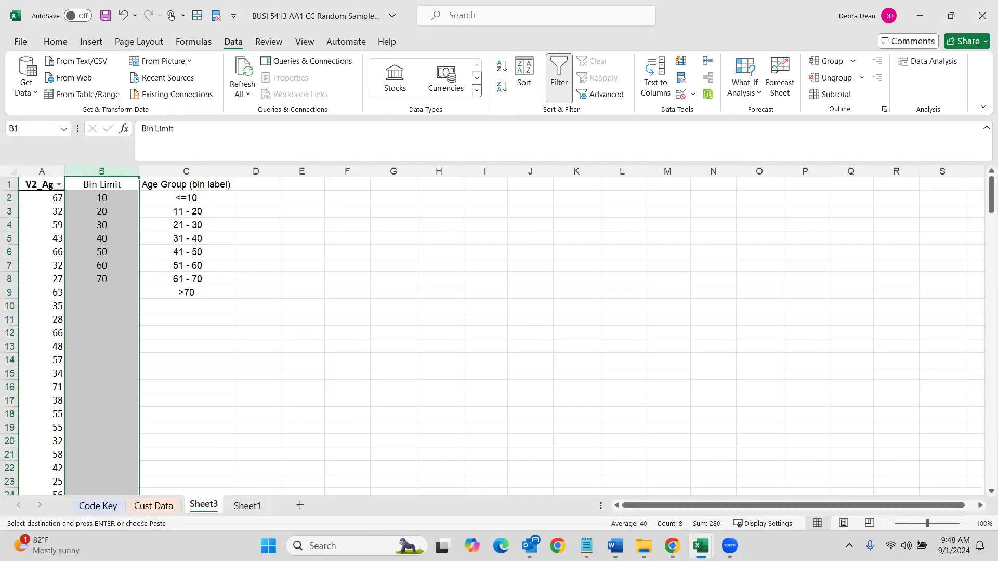
key(alt+Tab)
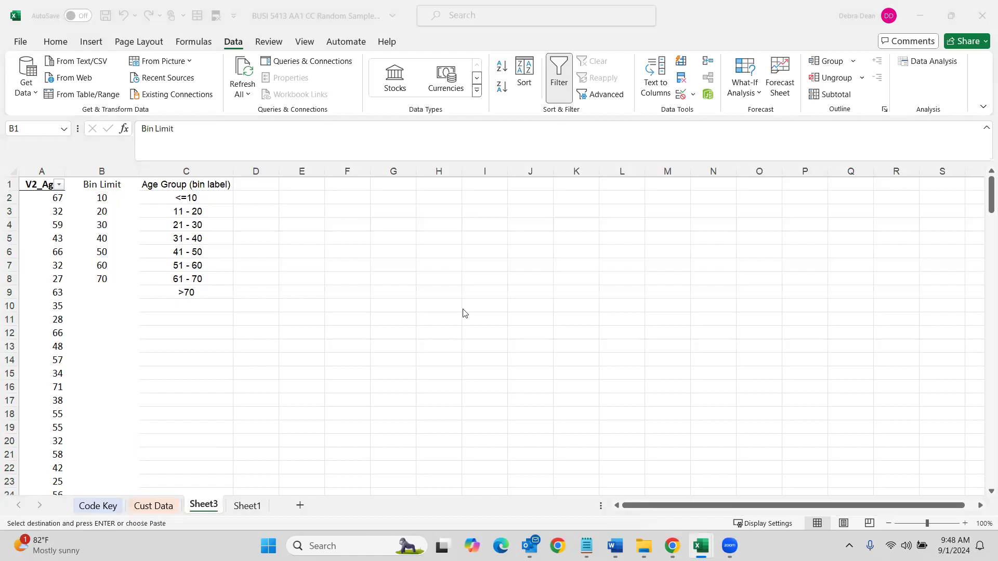
Put the Number (bin count) heading in D1 and autofit column D
click(266, 185)
key(ctrl+v)
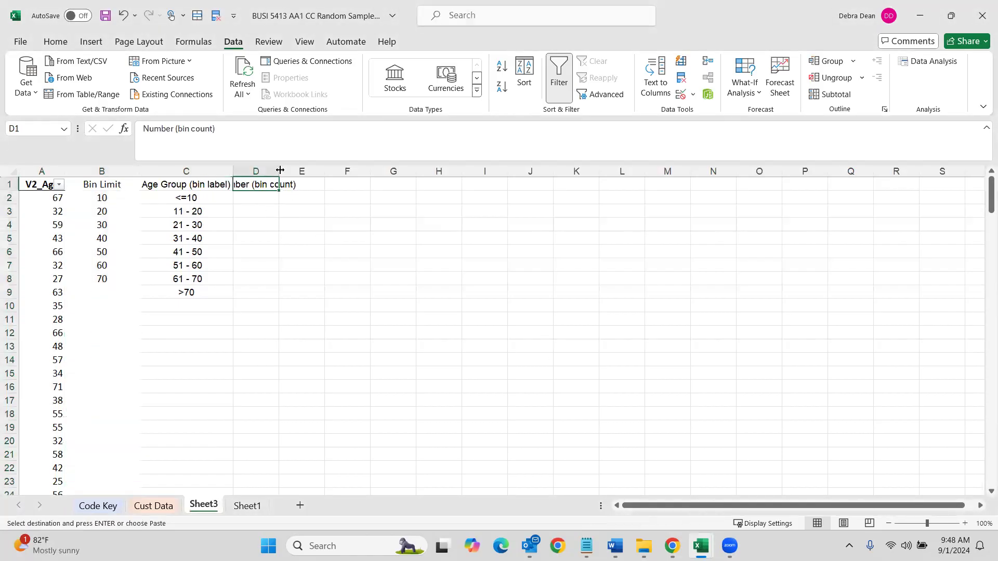
double_click(280, 170)
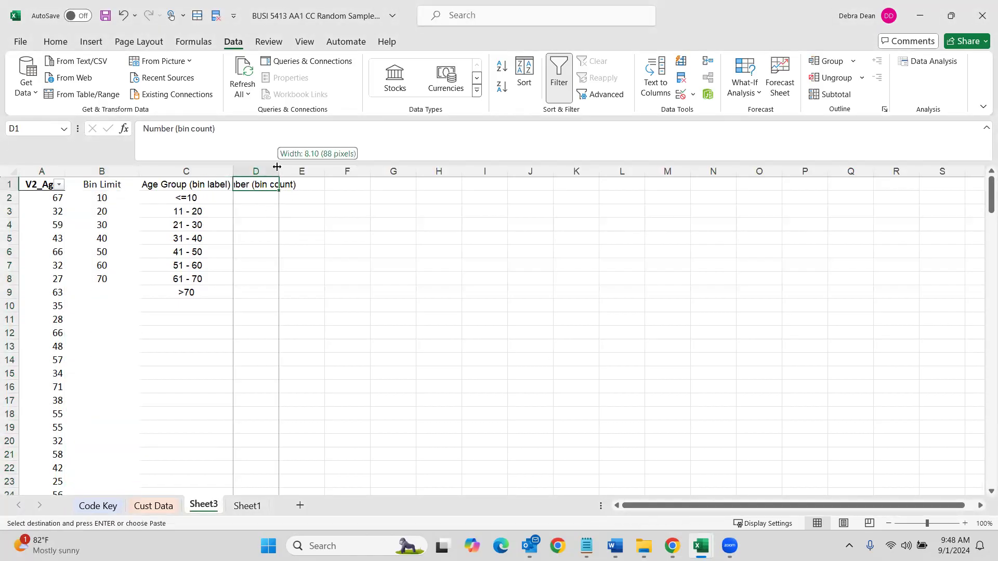
click(279, 196)
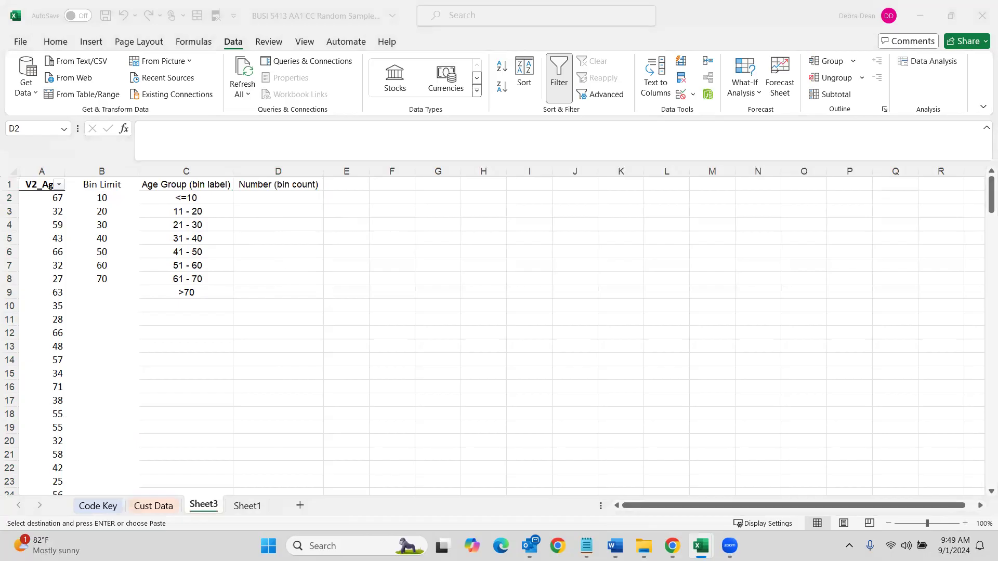
Enter FREQUENCY(A2:A190,B2:B8) in D2, spilling the counts 0, 4, 37, 33, 34, 40, 34, 7
click(274, 196)
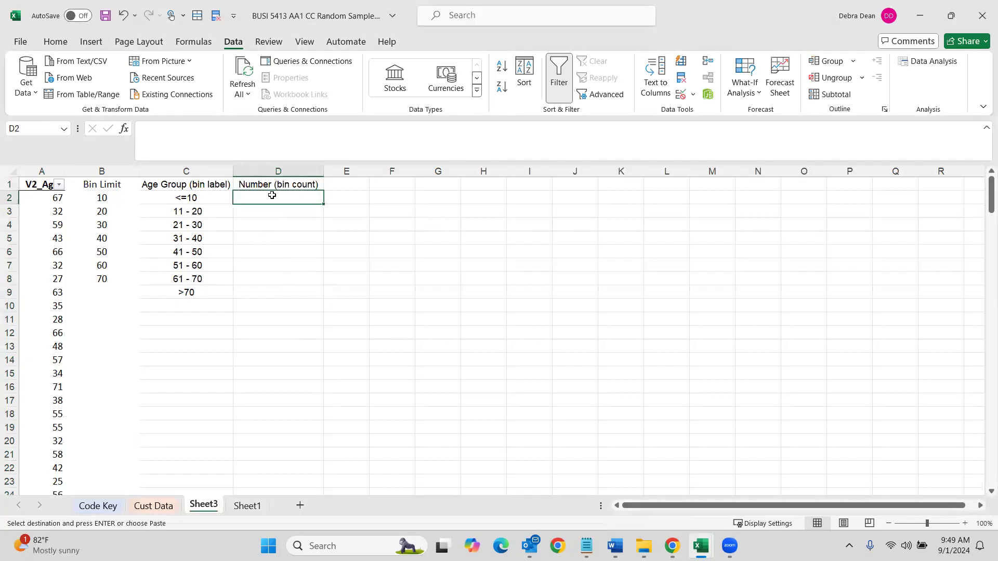
click(125, 129)
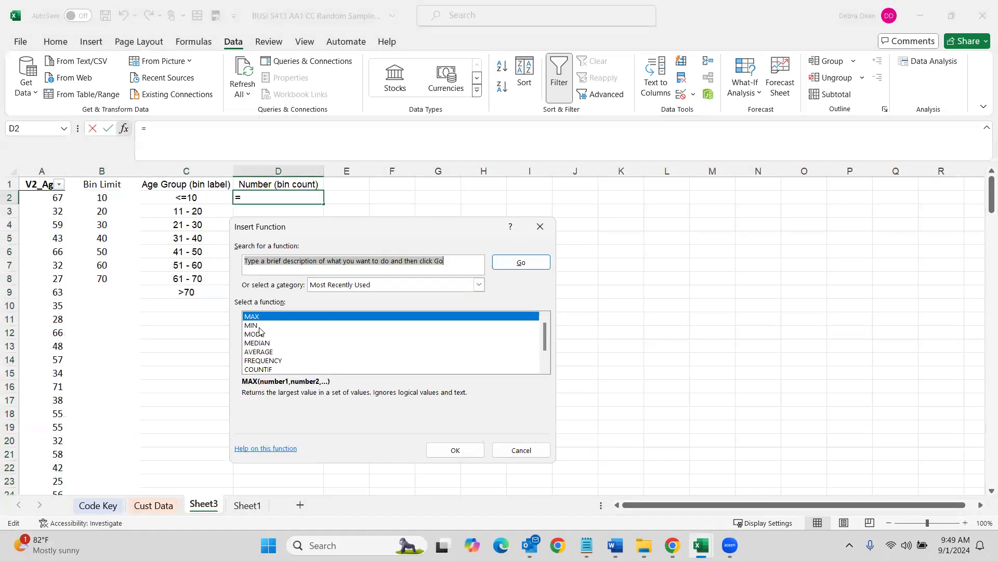
text(frequency)
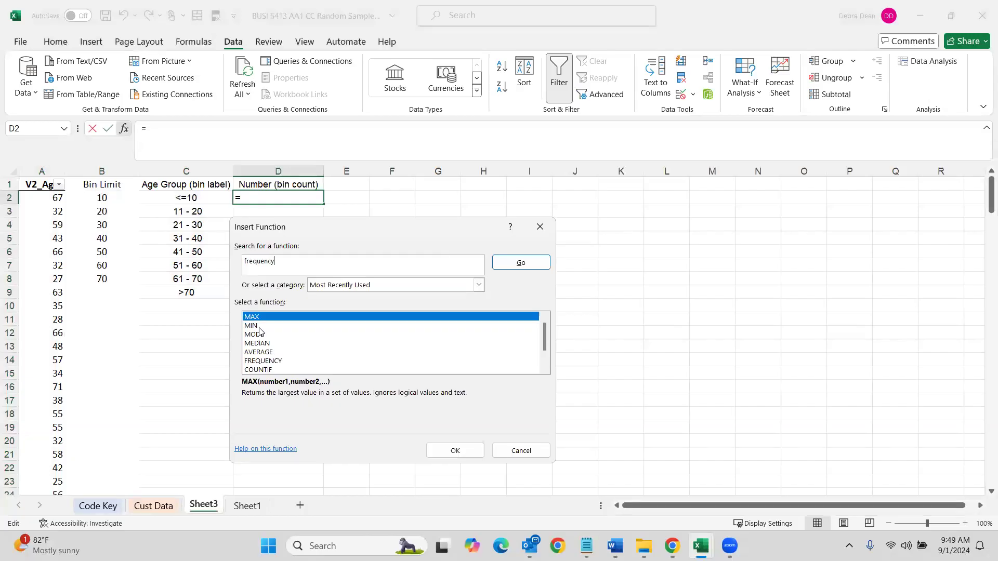
key(Return)
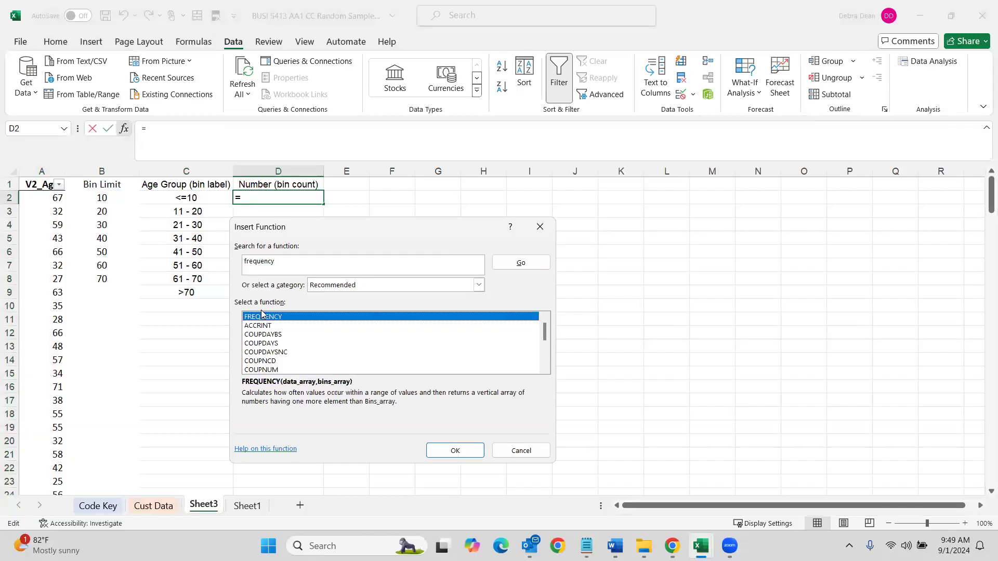
double_click(265, 317)
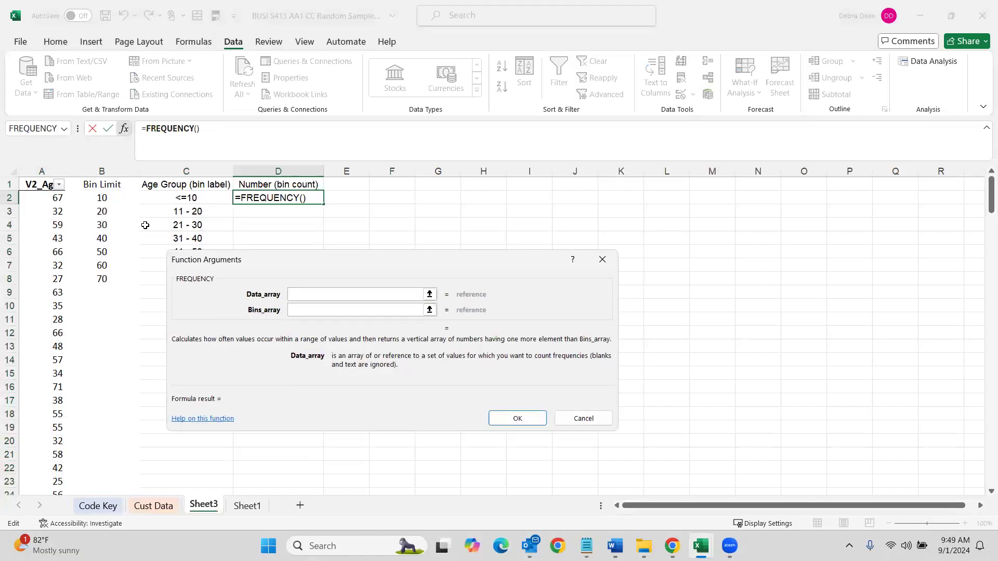
click(40, 198)
drag(40, 198, 32, 468)
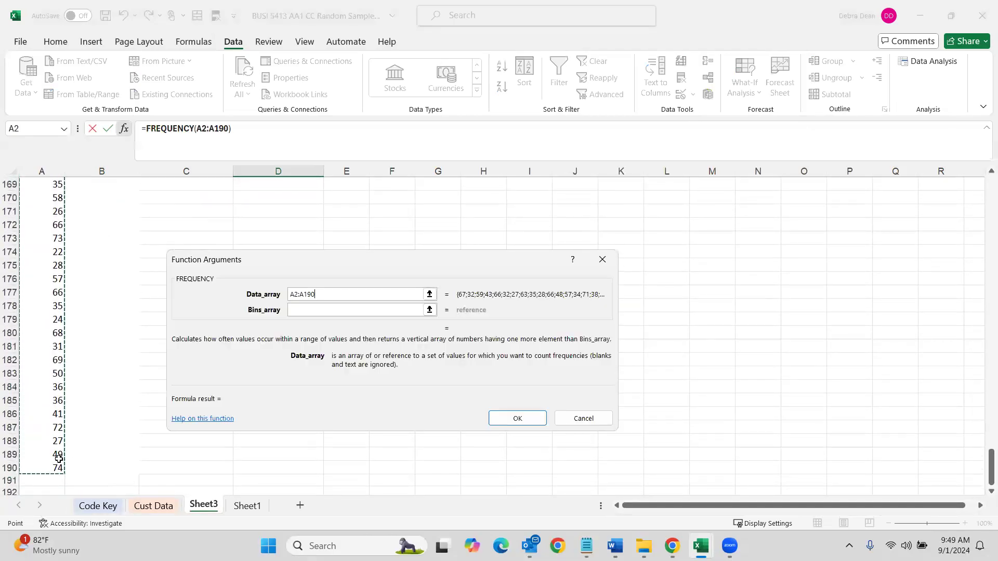
click(319, 309)
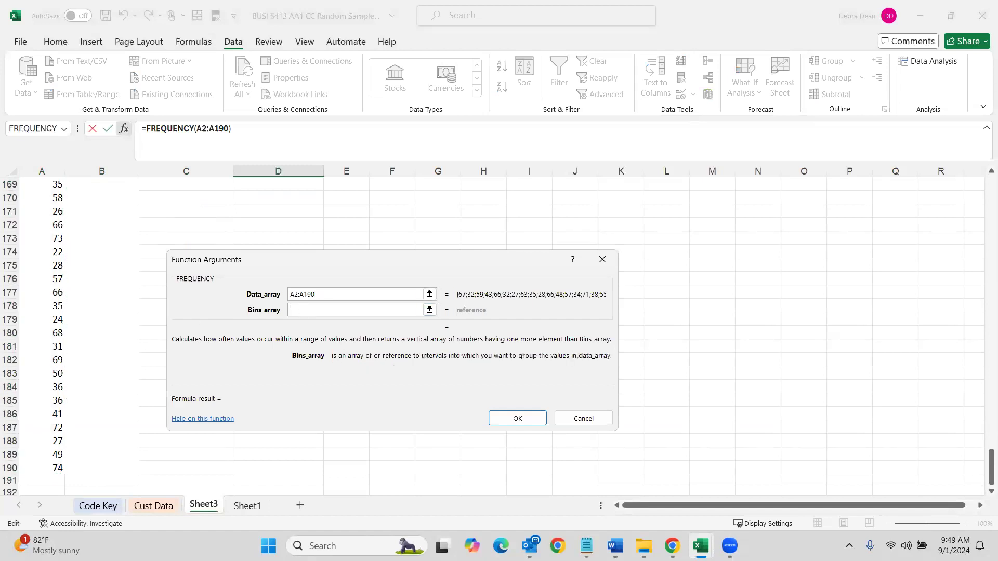
scroll(156, 223, up, 20)
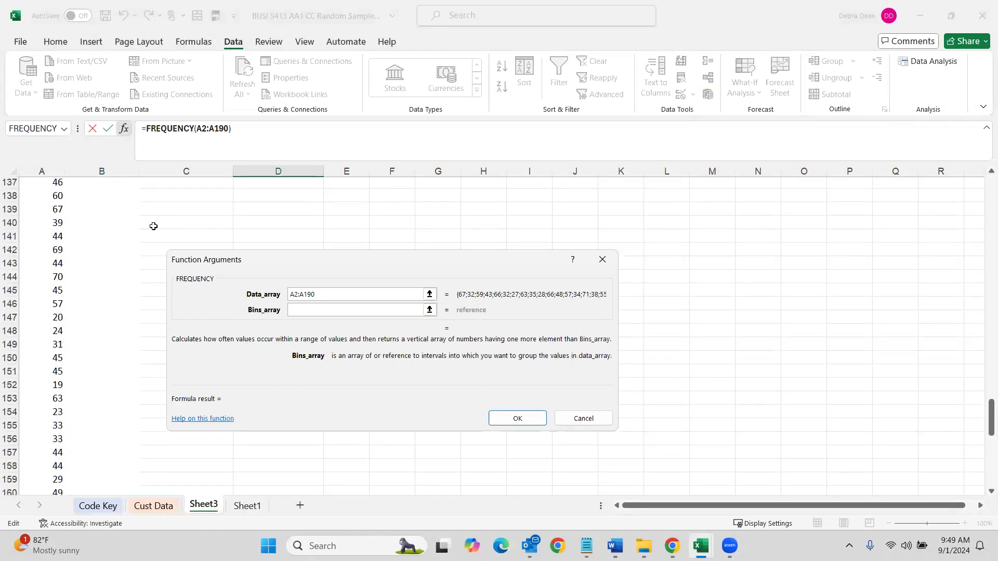
scroll(103, 227, up, 20)
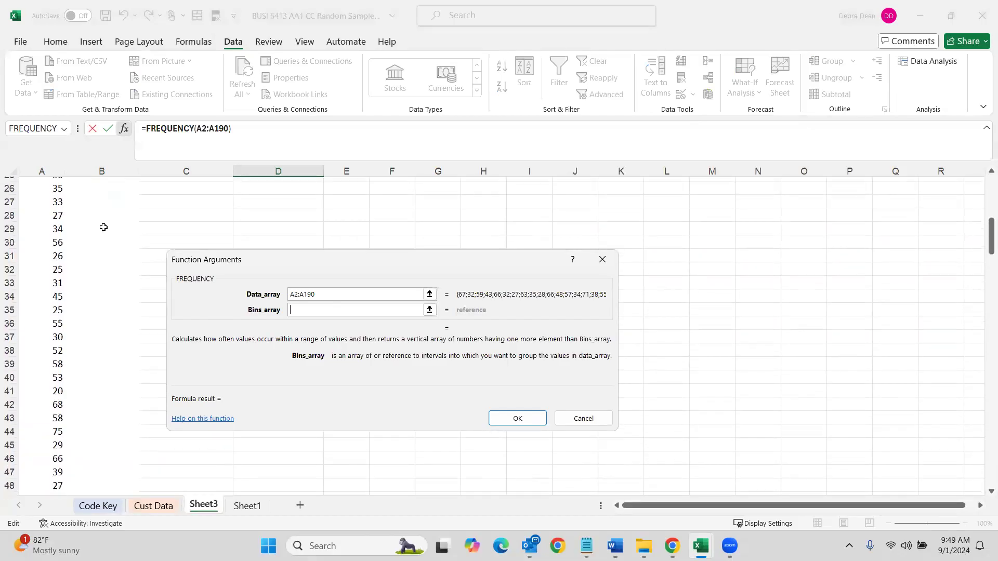
drag(102, 198, 101, 279)
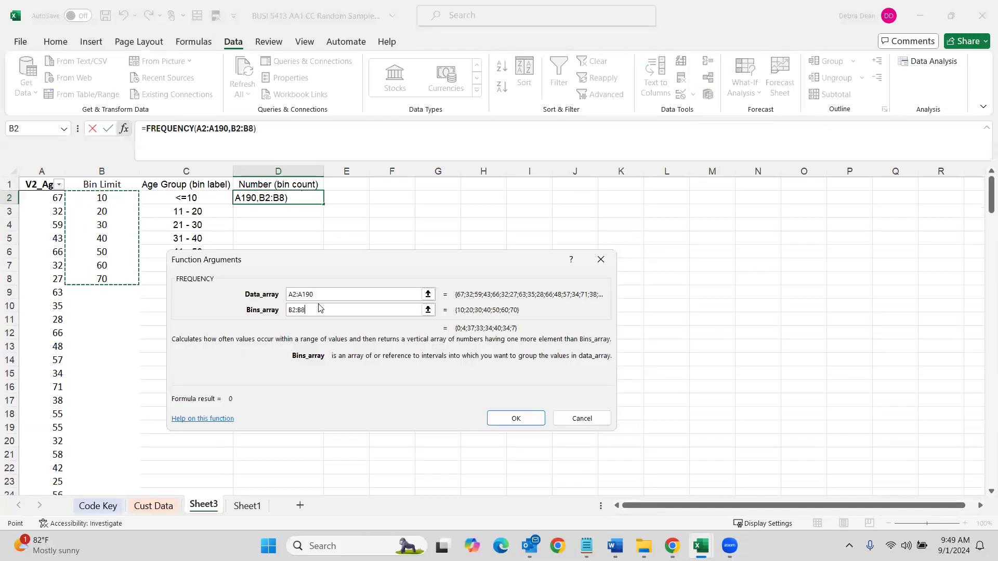
click(521, 422)
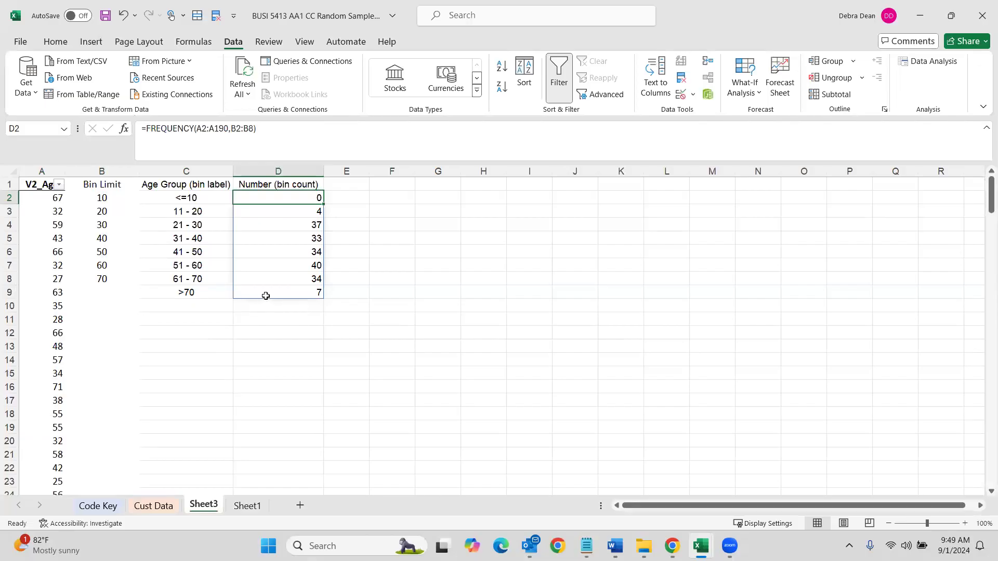
click(267, 294)
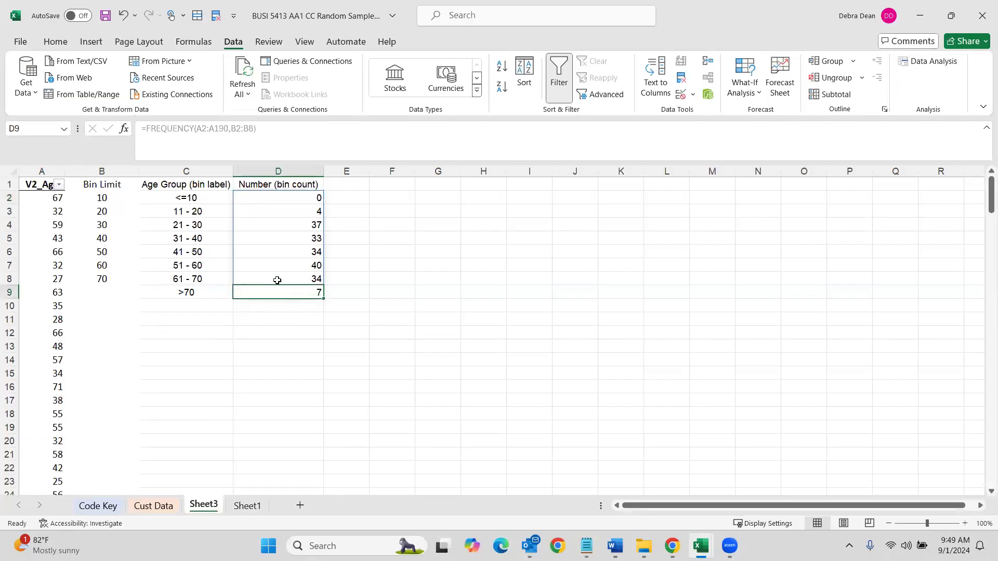
click(276, 279)
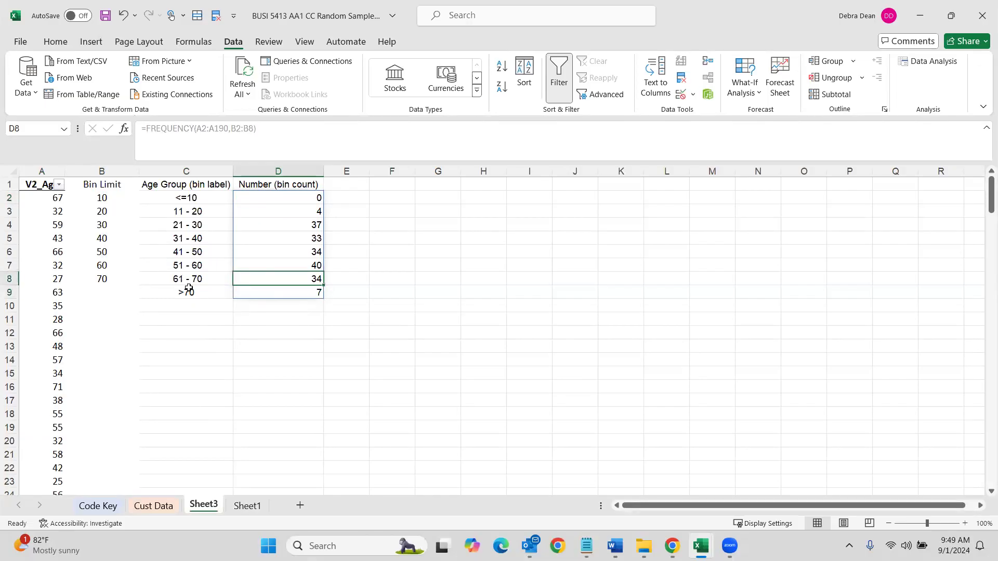
click(276, 265)
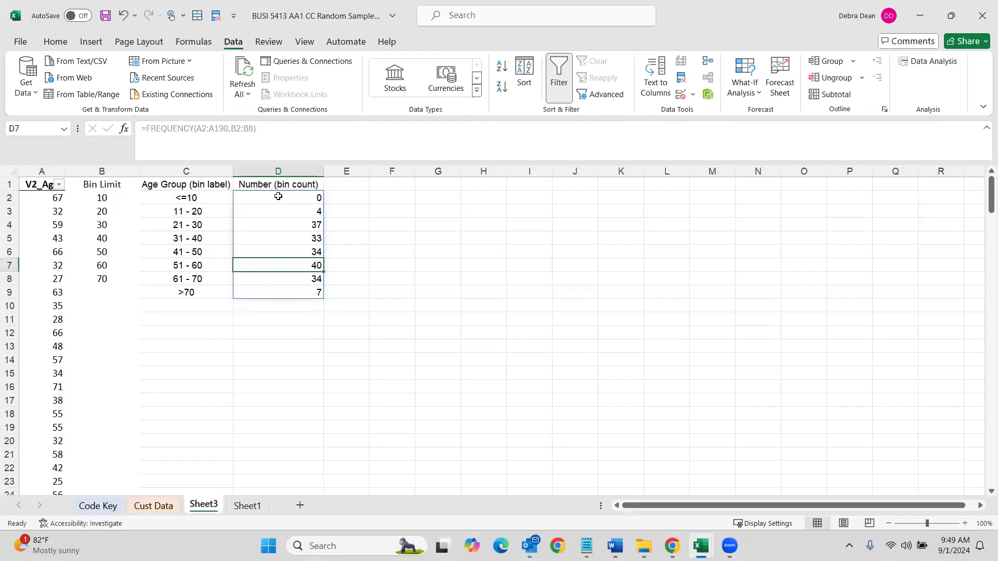
drag(278, 195, 285, 292)
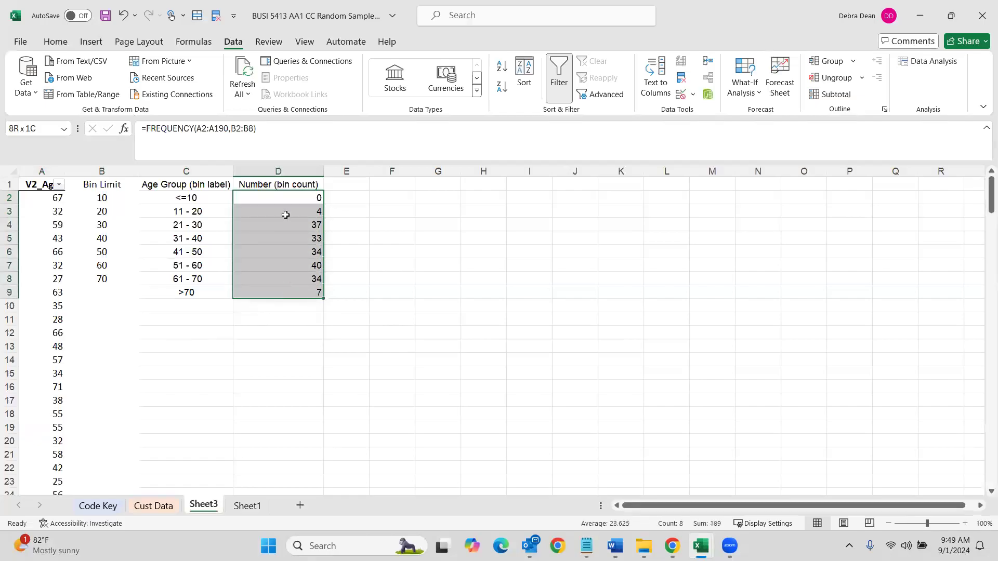
click(89, 41)
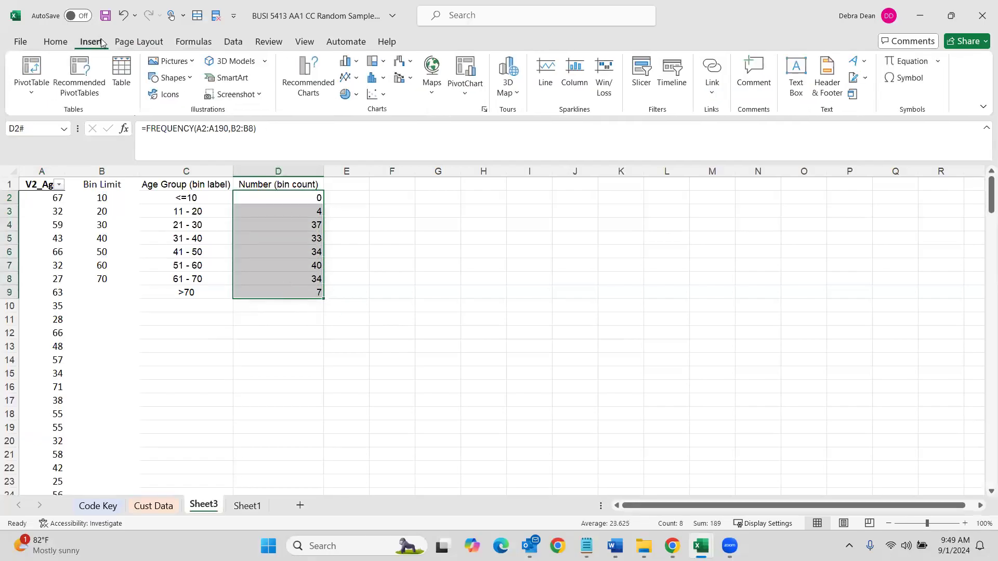
click(305, 77)
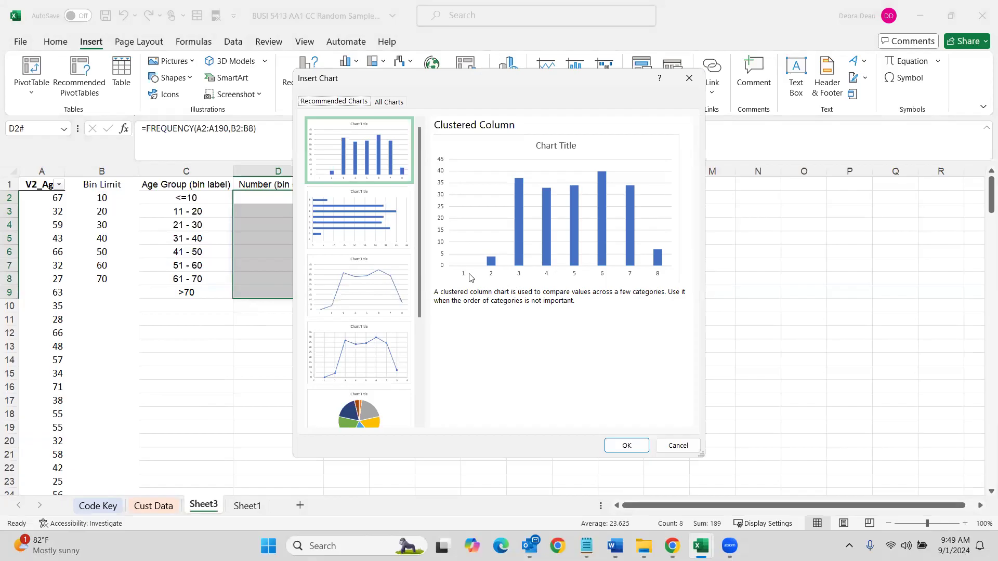
click(680, 445)
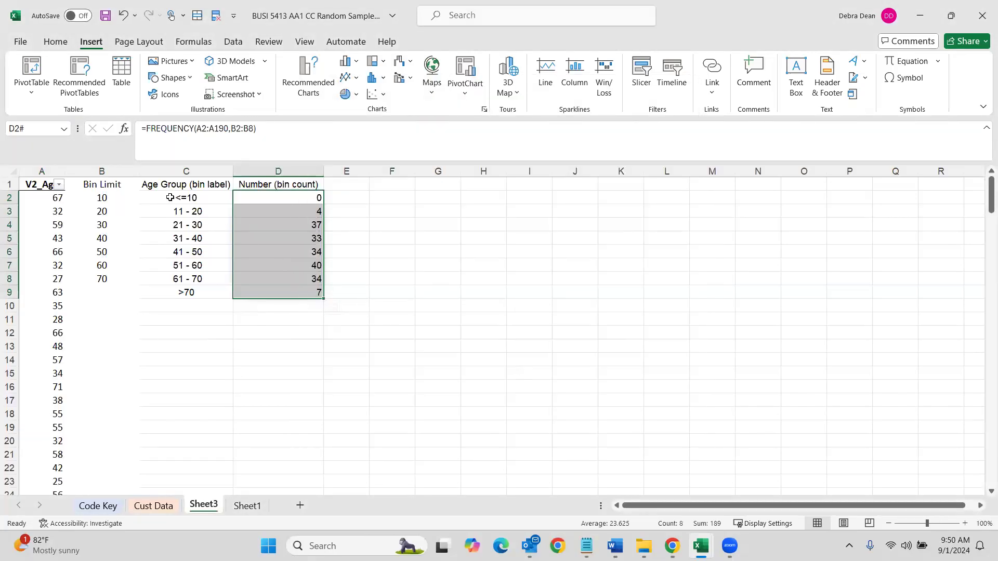
drag(170, 198, 256, 272)
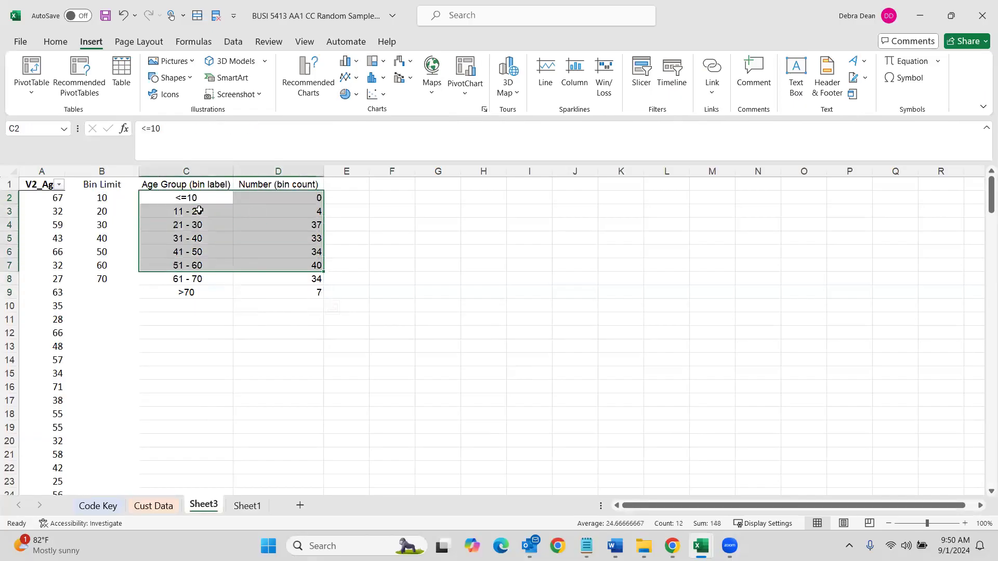
drag(186, 183, 252, 294)
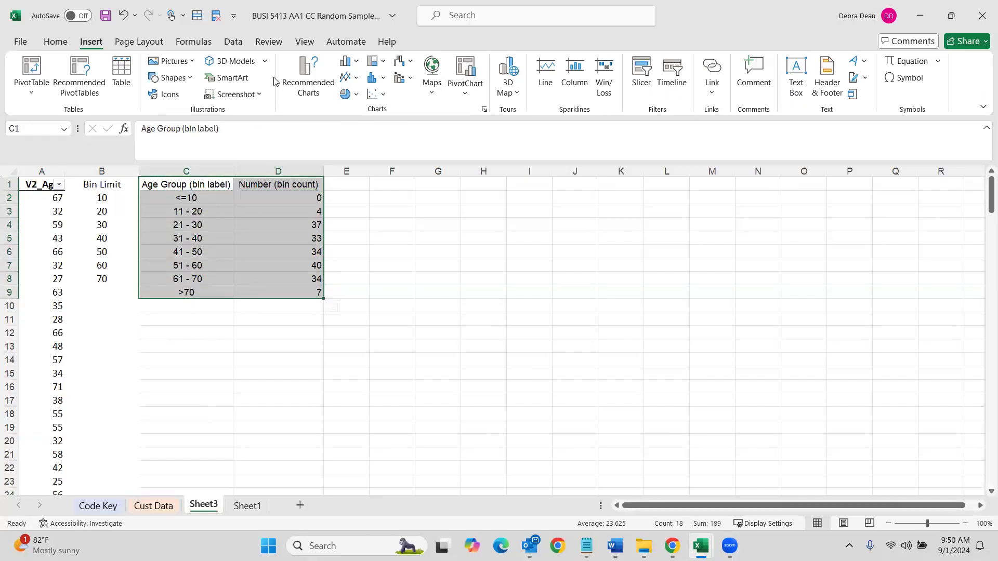
click(296, 72)
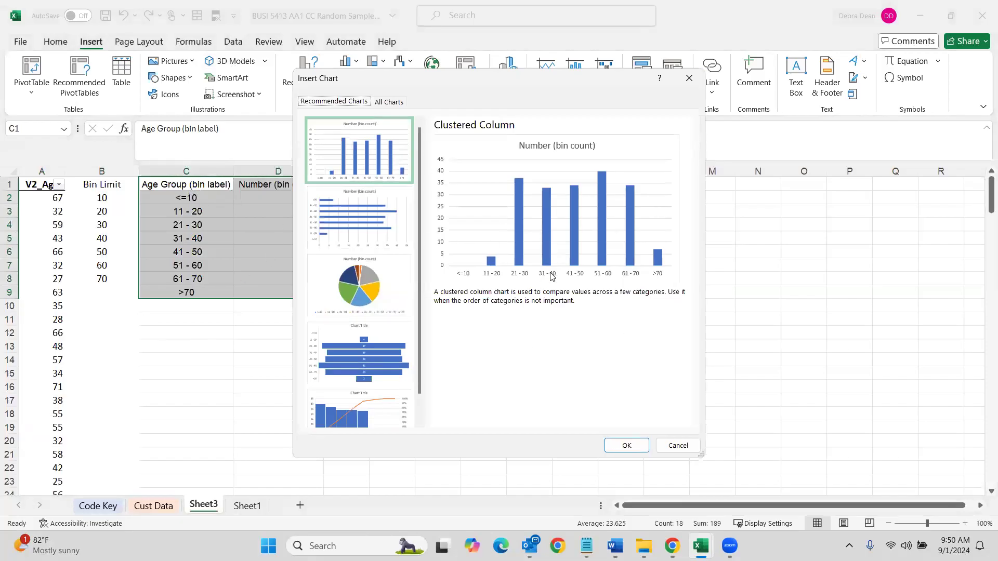
click(377, 286)
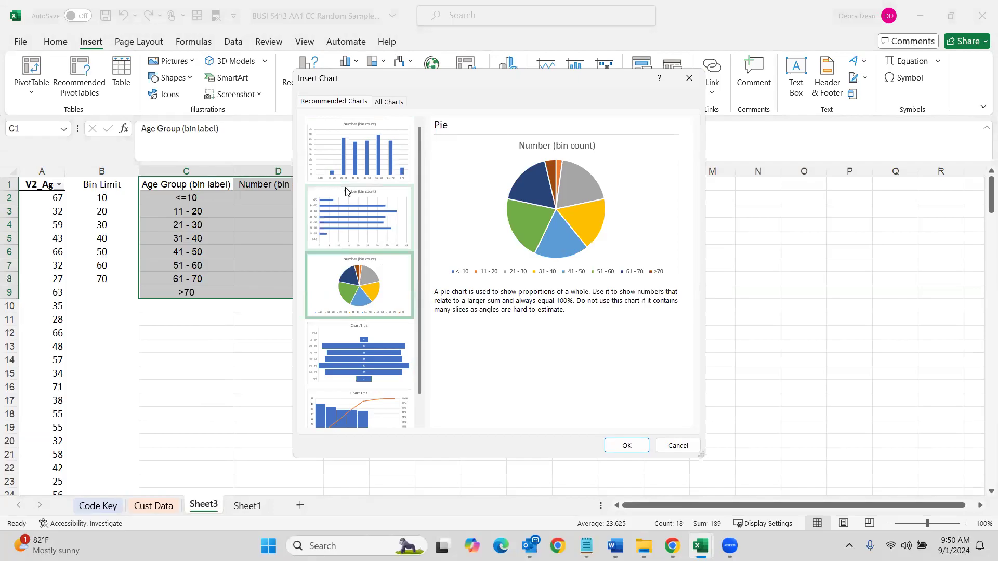
click(352, 220)
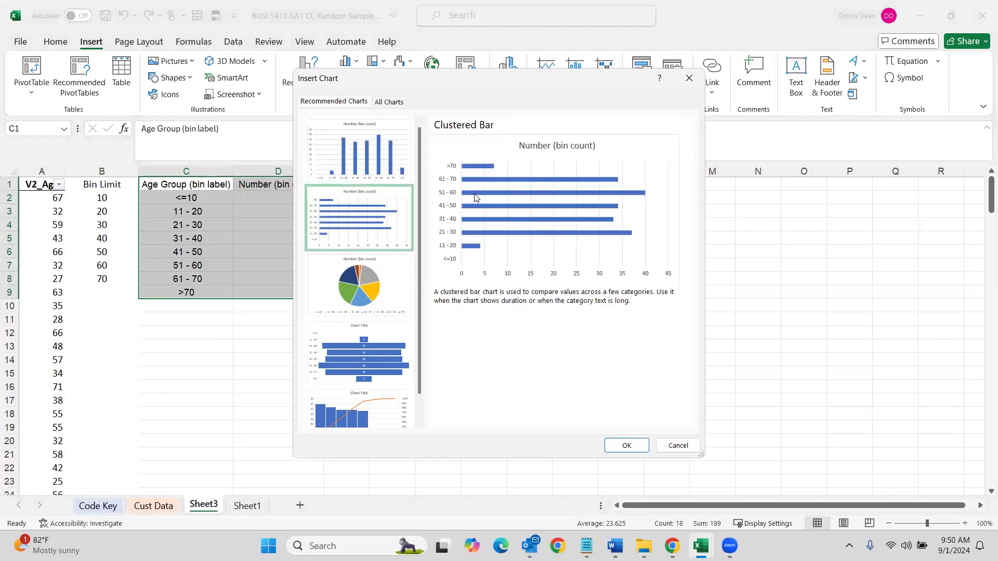
click(361, 168)
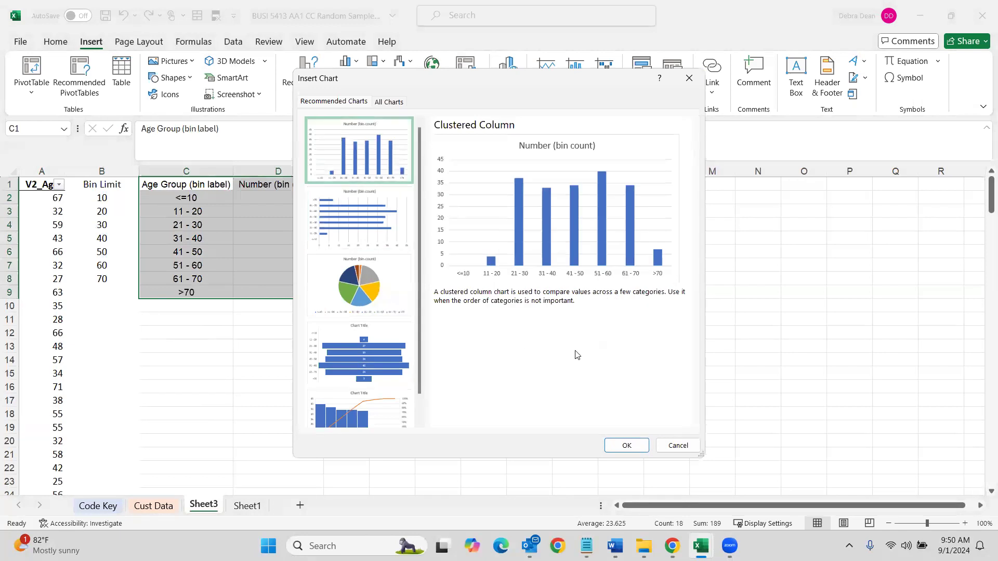
click(675, 443)
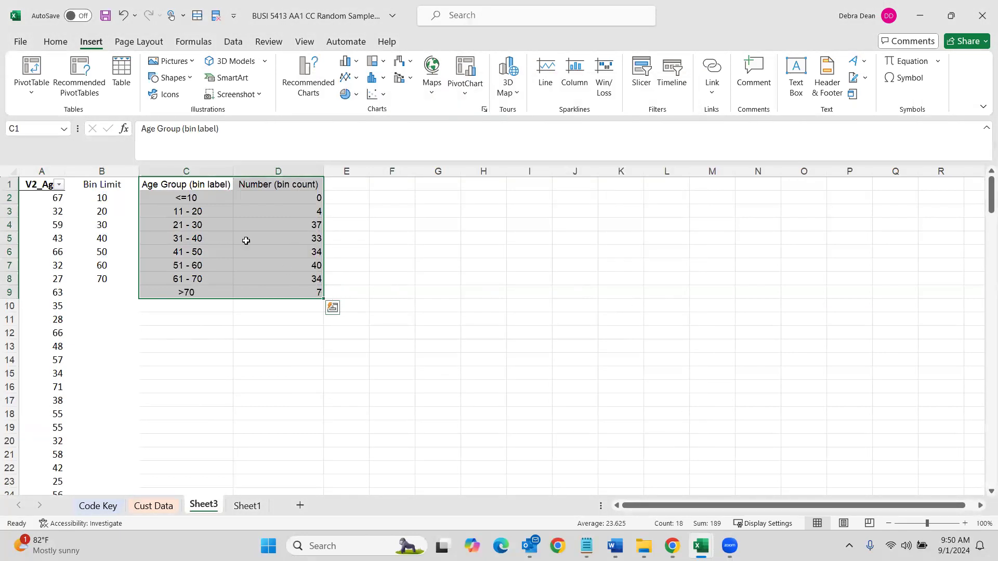